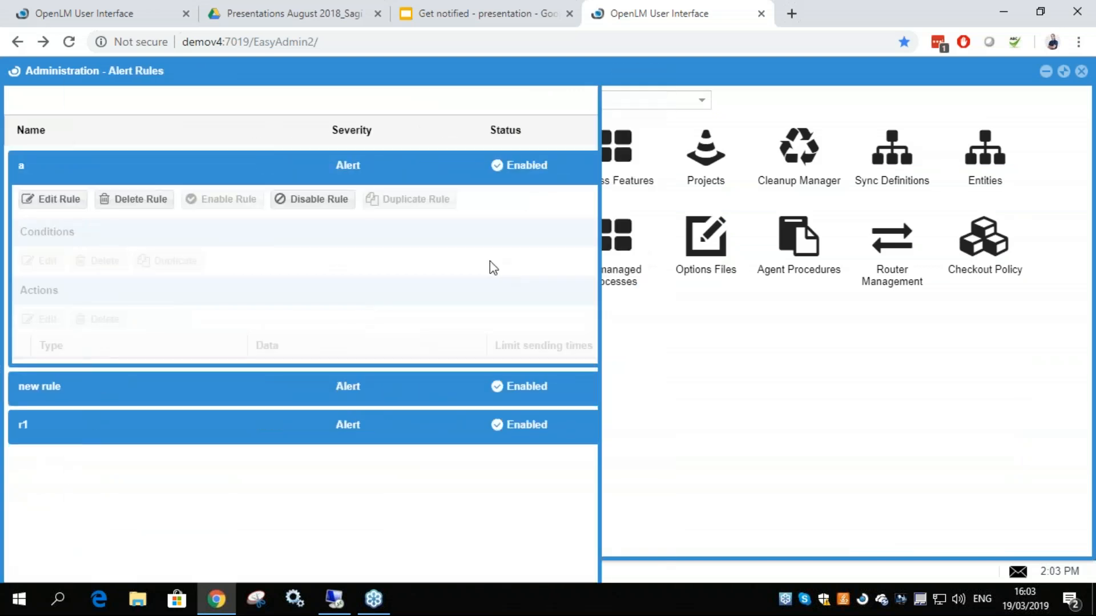
Examine the conditions and actions defined in alert rule "a"
{"action": "scroll", "coordinate": [517, 319], "scroll_direction": "down", "scroll_amount": 3}
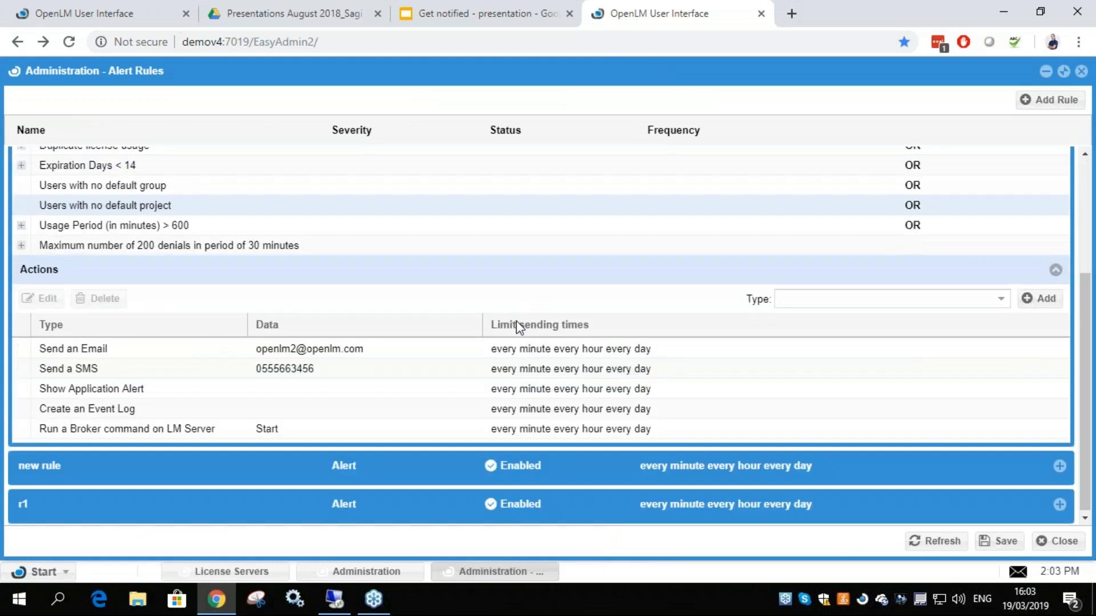
{"action": "scroll", "coordinate": [511, 331], "scroll_direction": "up", "scroll_amount": 3}
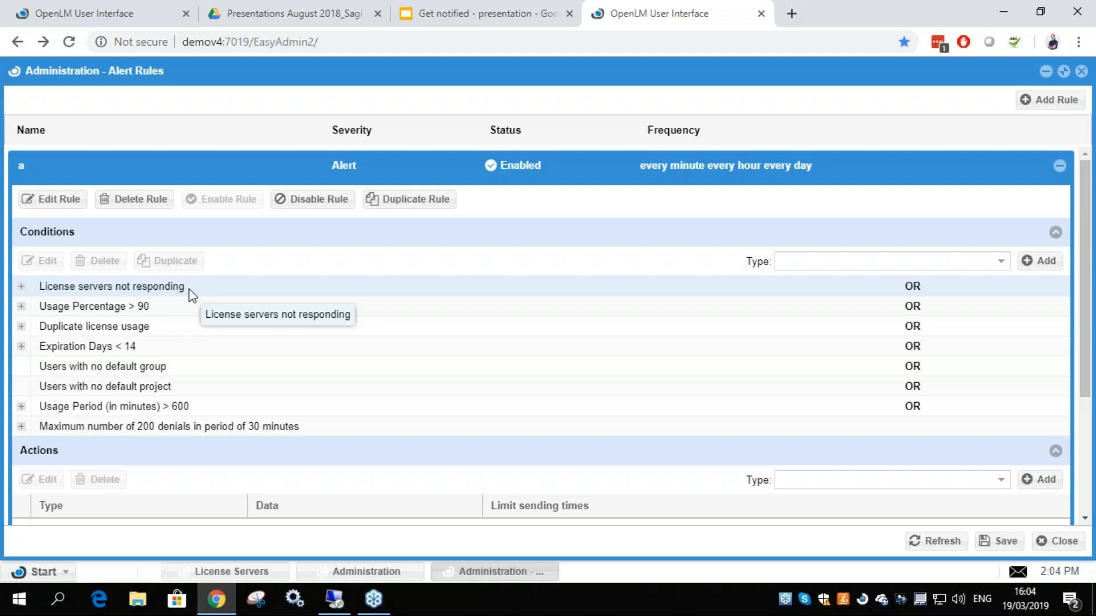
{"action": "scroll", "coordinate": [194, 291], "scroll_direction": "down", "scroll_amount": 3}
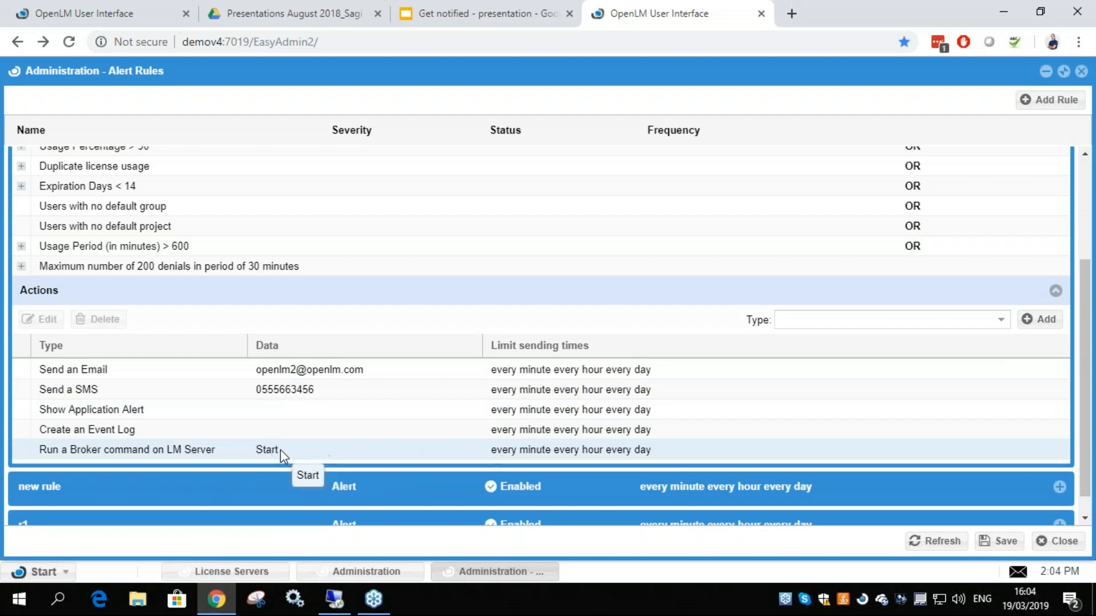
{"action": "scroll", "coordinate": [278, 450], "scroll_direction": "up", "scroll_amount": 3}
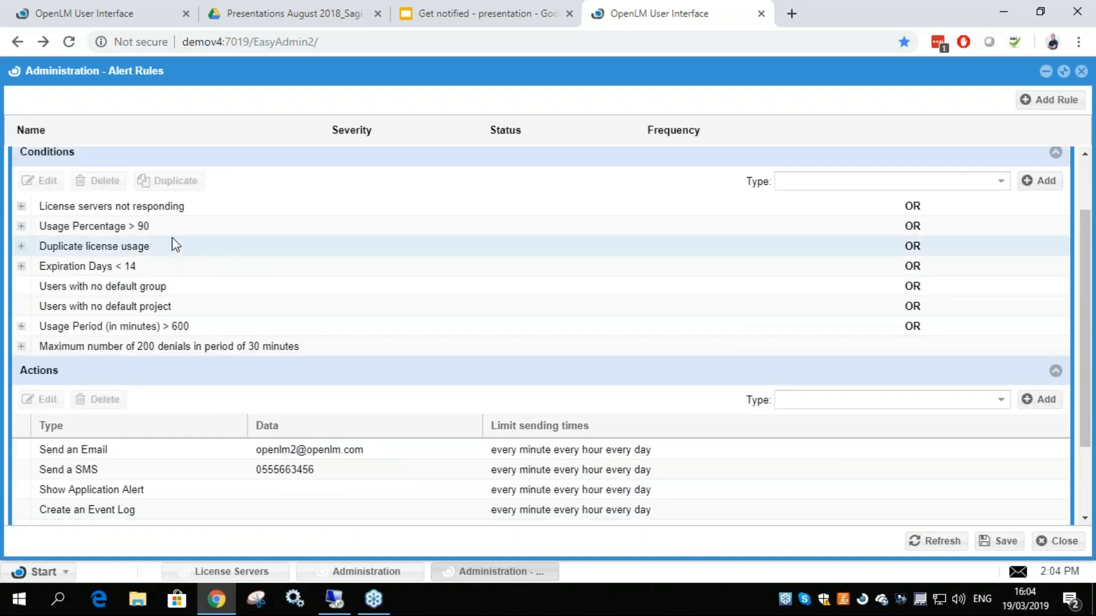
Open the Usage Percentage condition of rule "a", inspect its threshold, and close it without saving
{"action": "left_click", "coordinate": [193, 231]}
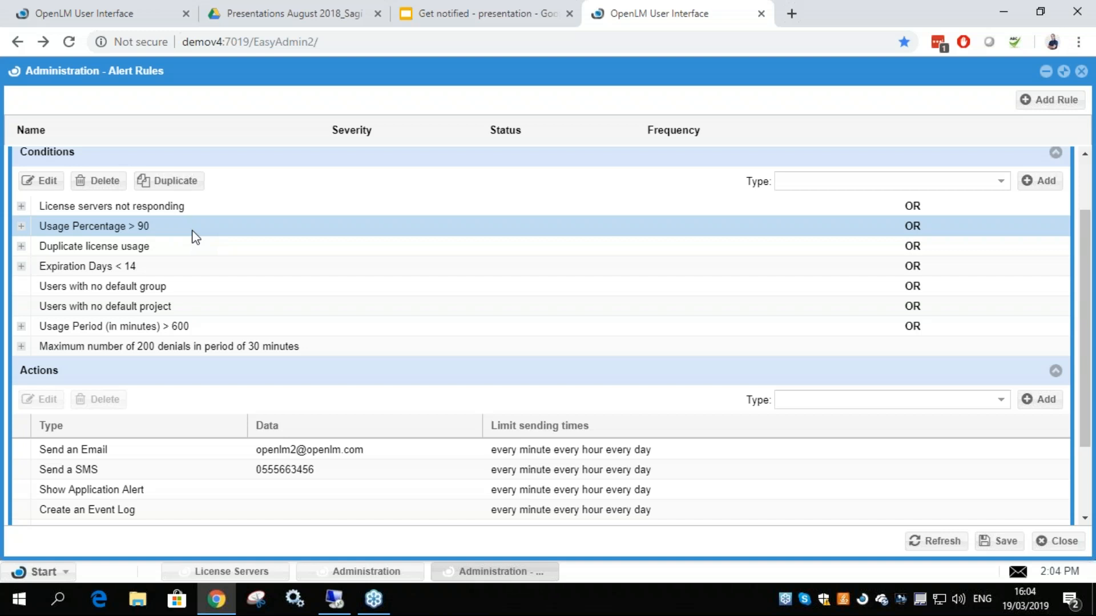
{"action": "double_click", "coordinate": [145, 228]}
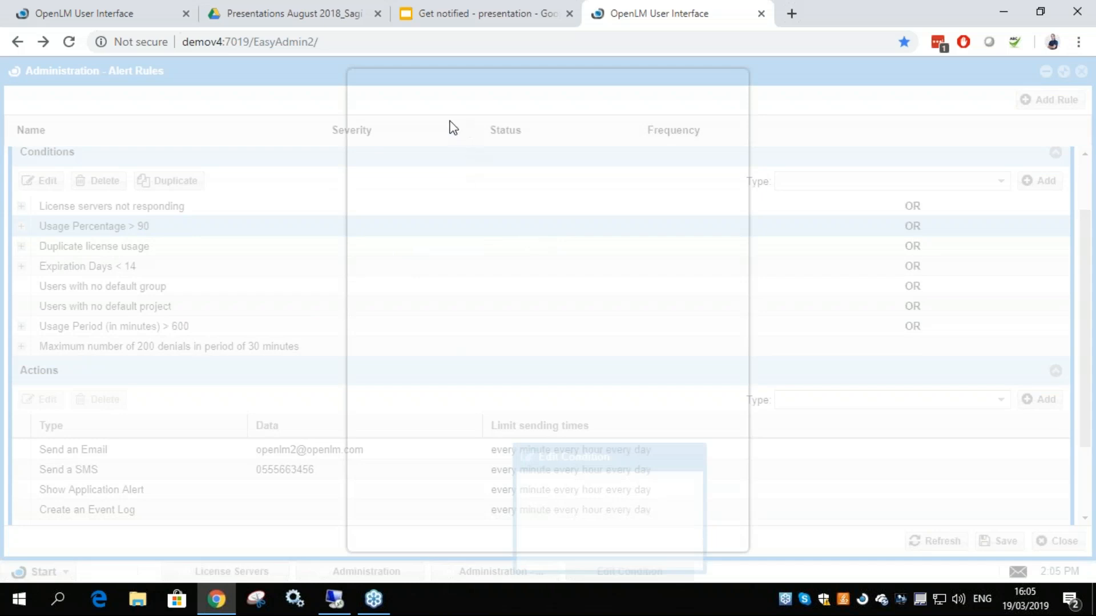
{"action": "left_click_drag", "start_coordinate": [501, 84], "coordinate": [416, 83]}
{"action": "left_click", "coordinate": [569, 140]}
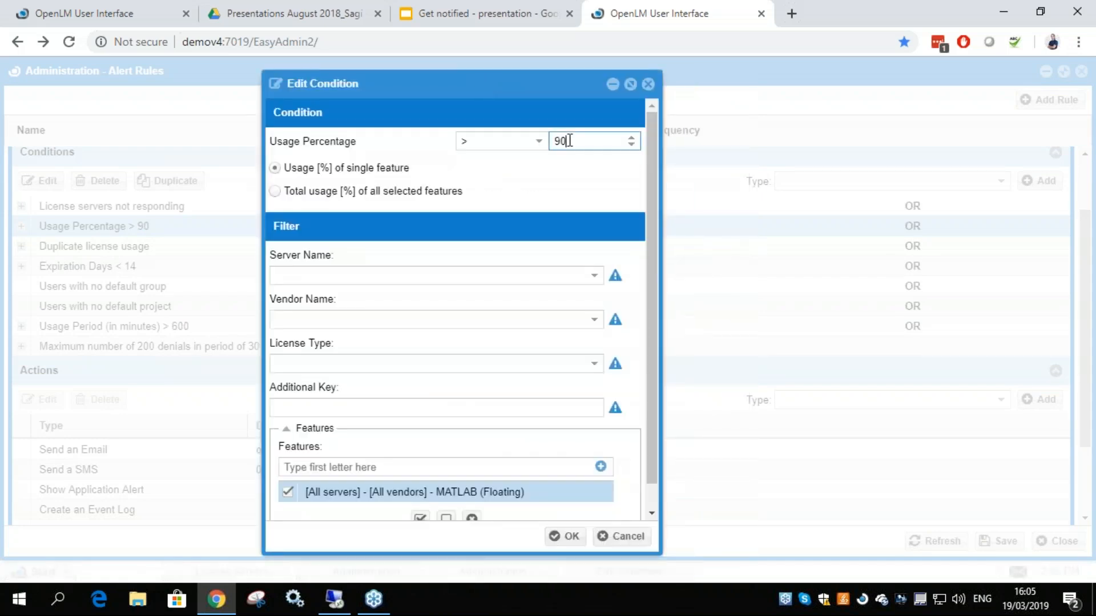
{"action": "double_click", "coordinate": [579, 143]}
{"action": "left_click", "coordinate": [575, 144]}
{"action": "left_click", "coordinate": [649, 84]}
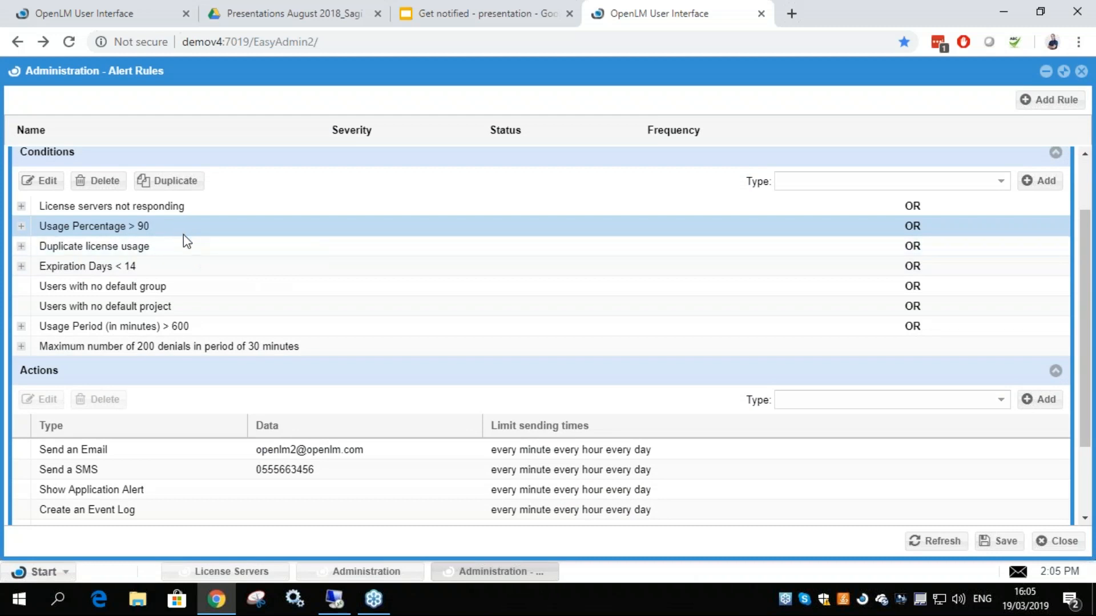
Open the Duplicate license usage condition, examine its detection options and filters, and close it without saving
{"action": "left_click", "coordinate": [143, 248]}
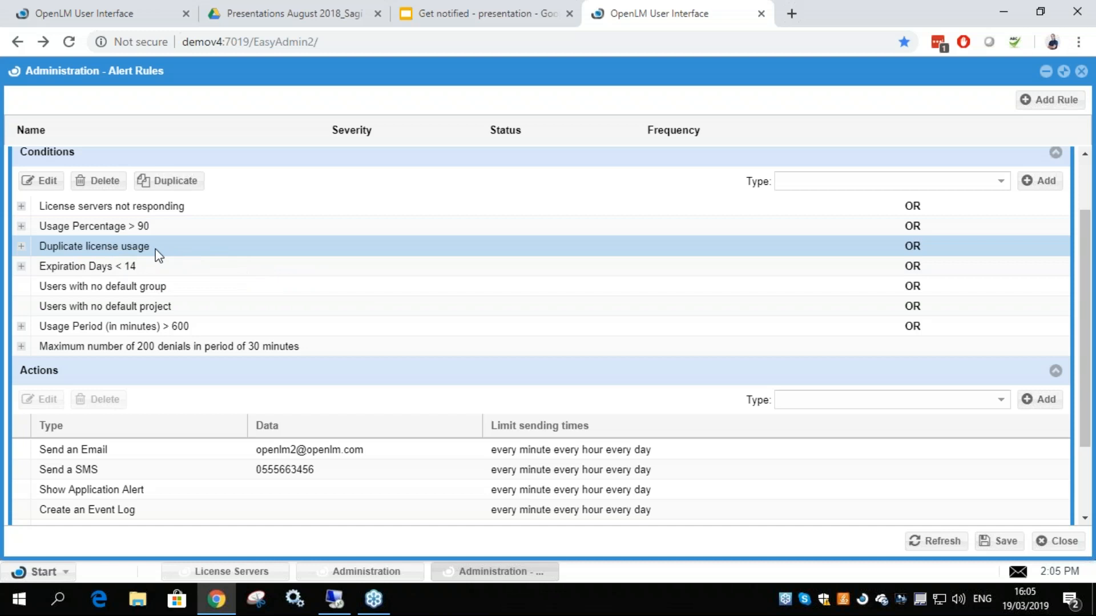
{"action": "double_click", "coordinate": [114, 256]}
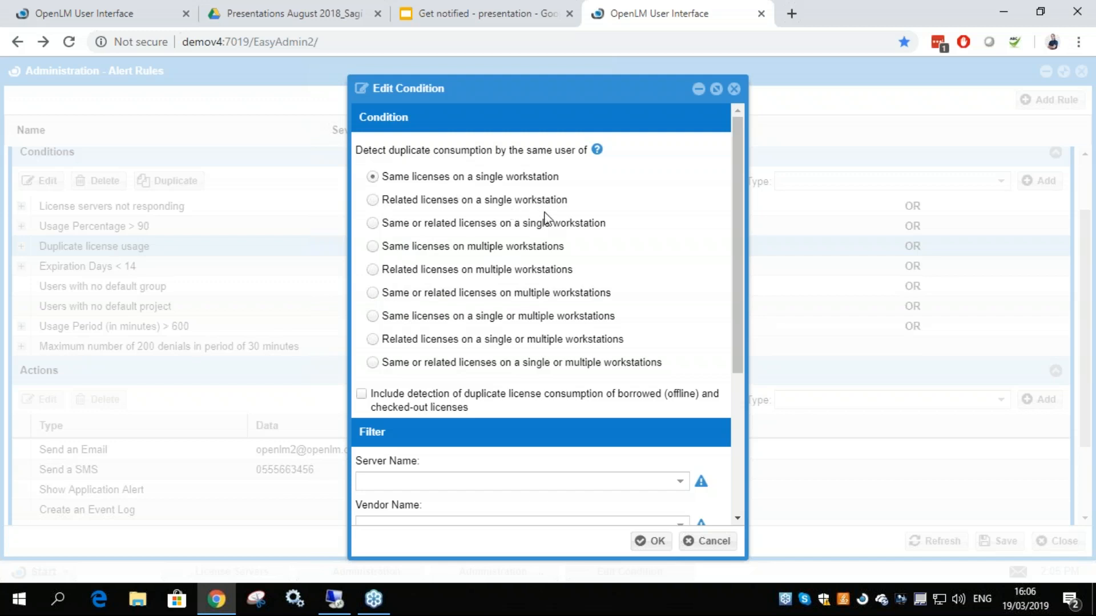
{"action": "scroll", "coordinate": [418, 374], "scroll_direction": "down", "scroll_amount": 4}
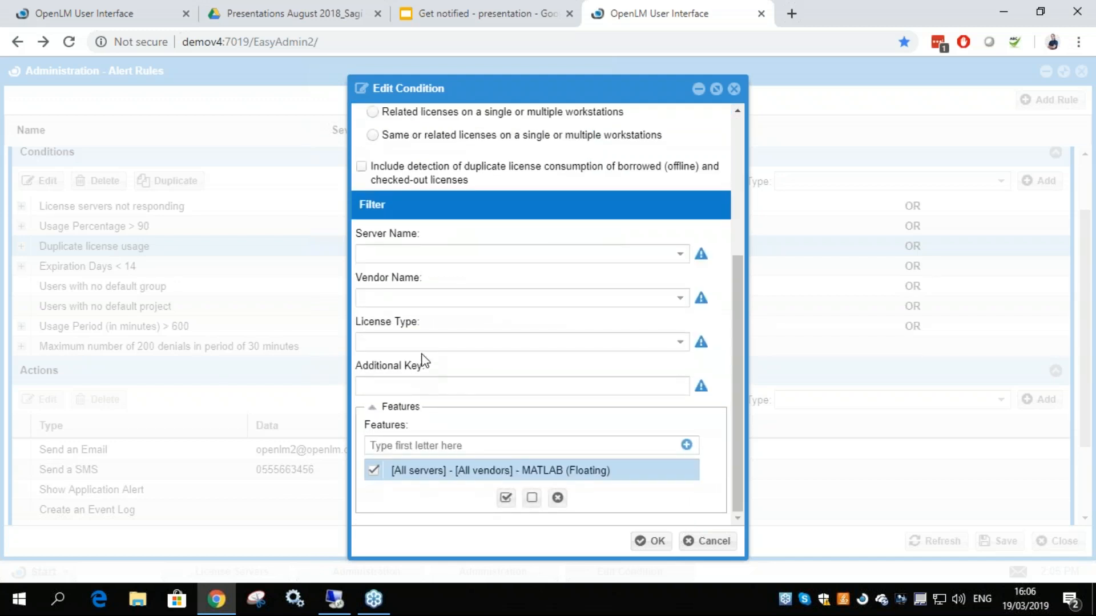
{"action": "scroll", "coordinate": [423, 359], "scroll_direction": "up", "scroll_amount": 3}
{"action": "scroll", "coordinate": [451, 330], "scroll_direction": "up", "scroll_amount": 1}
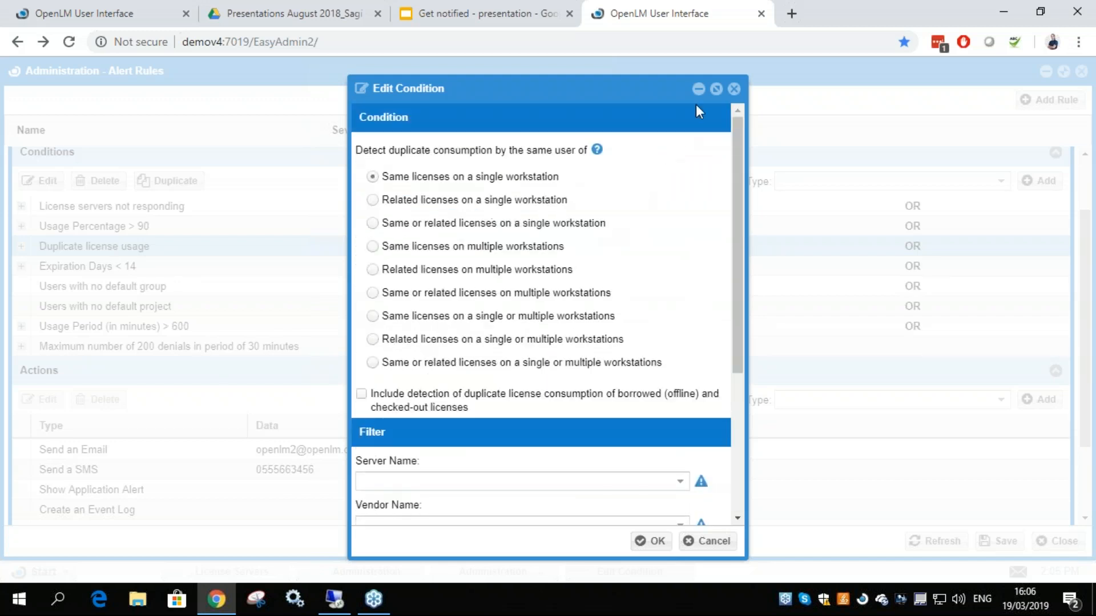
{"action": "left_click", "coordinate": [734, 90]}
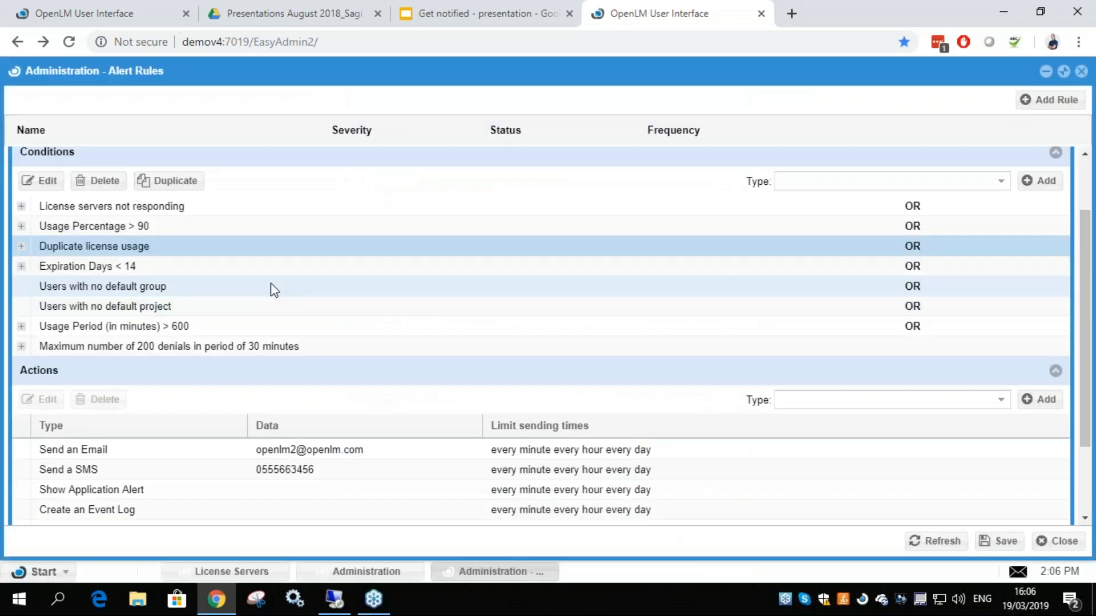
Inspect the Send an Email action's address, involved-user notification option and customized title, and close it without saving
{"action": "left_click", "coordinate": [178, 455]}
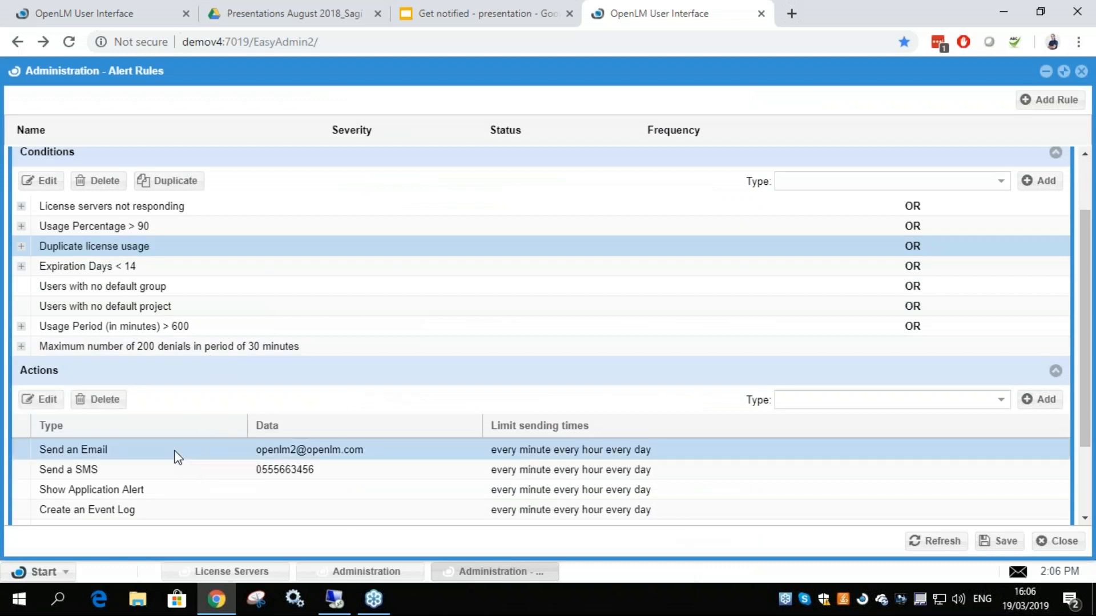
{"action": "double_click", "coordinate": [178, 455]}
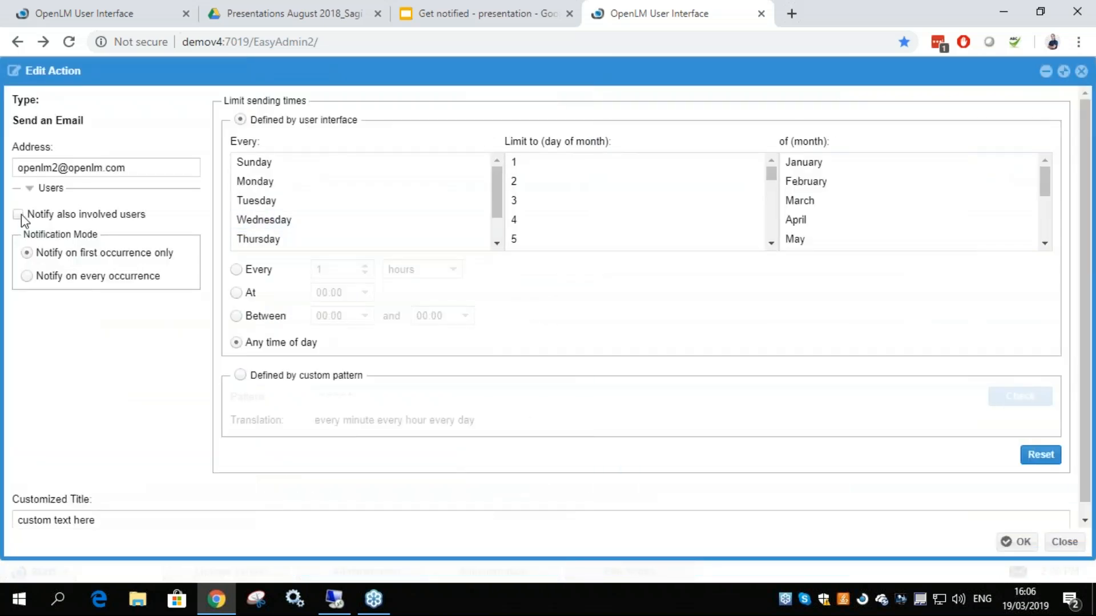
{"action": "left_click", "coordinate": [19, 217]}
{"action": "triple_click", "coordinate": [66, 172]}
{"action": "left_click", "coordinate": [107, 172]}
{"action": "left_click", "coordinate": [18, 216]}
{"action": "triple_click", "coordinate": [81, 519]}
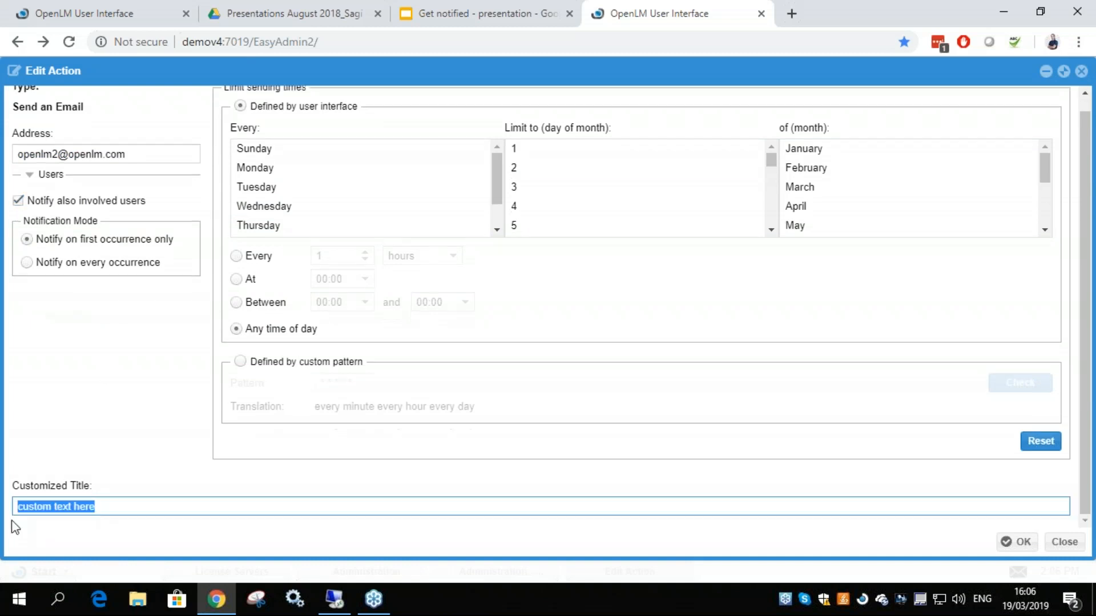
{"action": "left_click", "coordinate": [59, 506]}
{"action": "left_click_drag", "start_coordinate": [115, 503], "coordinate": [12, 509]}
{"action": "left_click", "coordinate": [91, 507]}
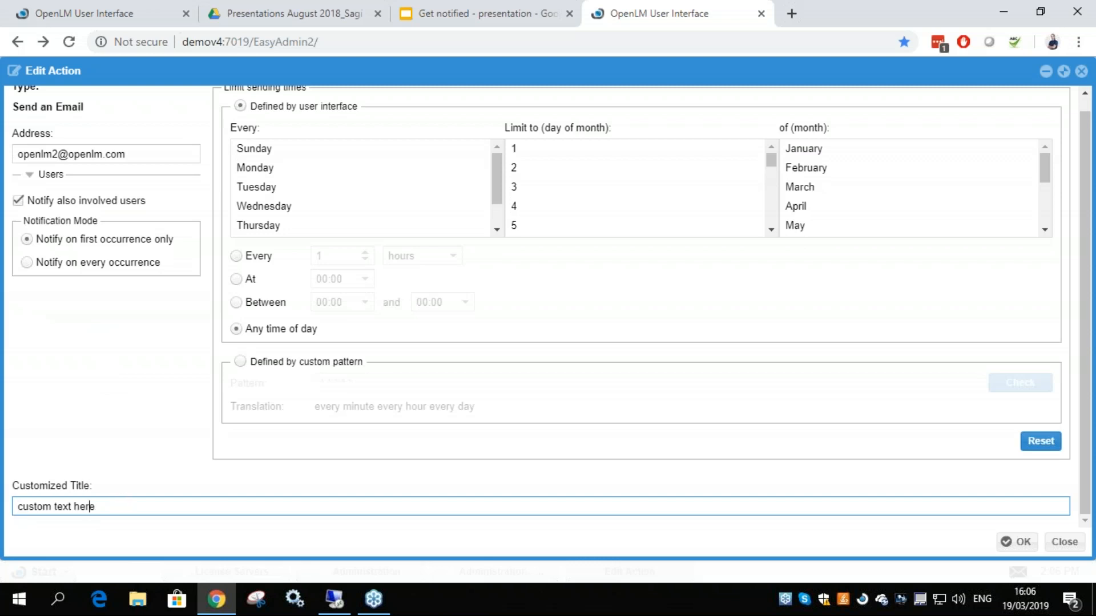
{"action": "left_click", "coordinate": [19, 201]}
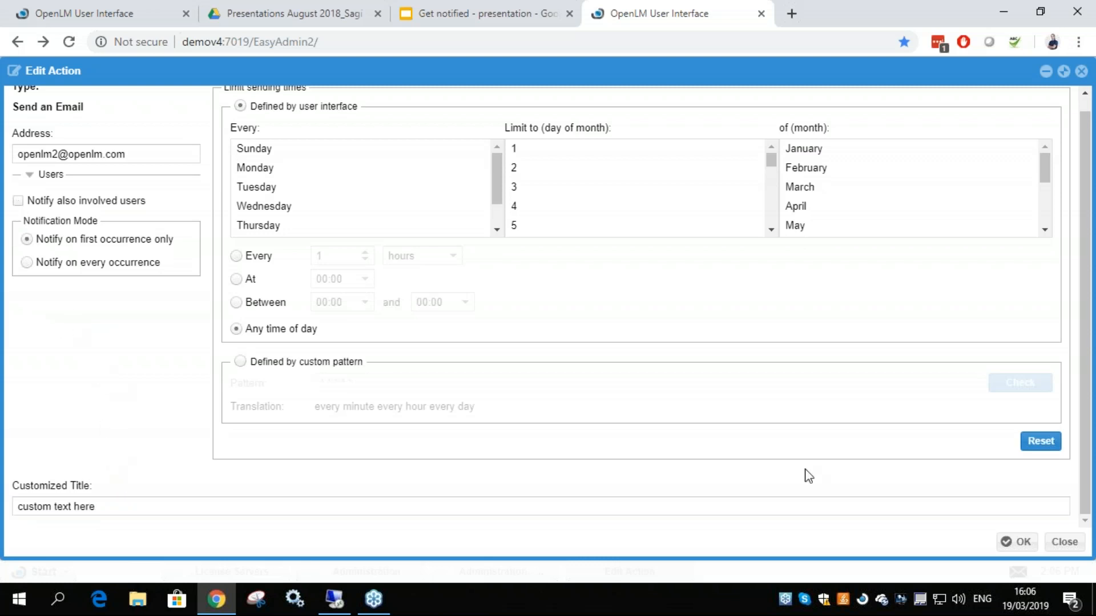
{"action": "left_click", "coordinate": [1064, 541]}
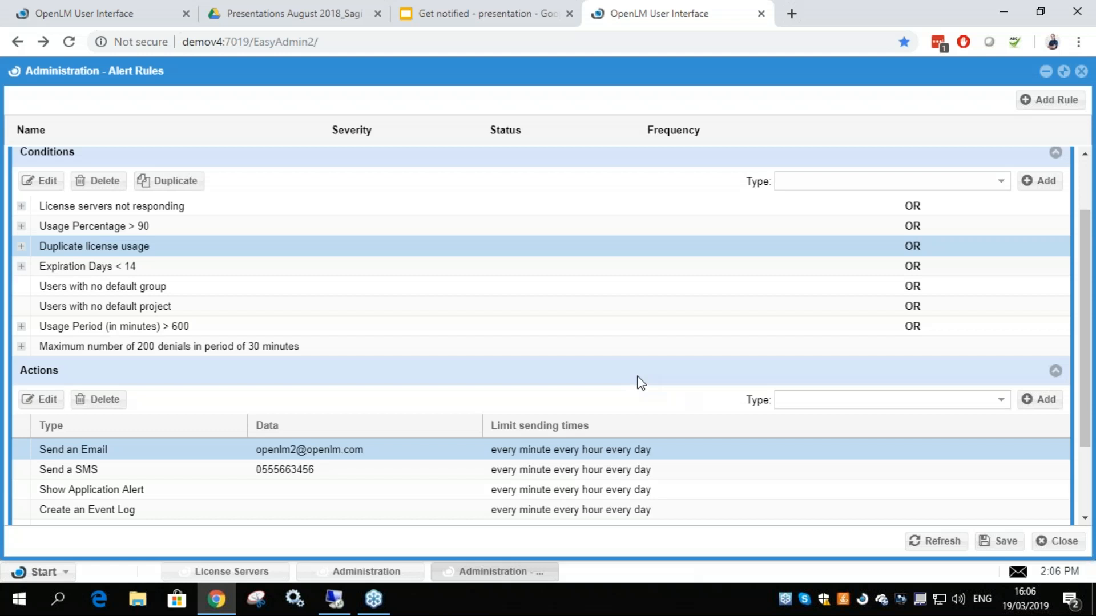
Go through the conditions for expiration days, users without a default group or project, usage period and maximum number of denials
{"action": "left_click", "coordinate": [151, 269]}
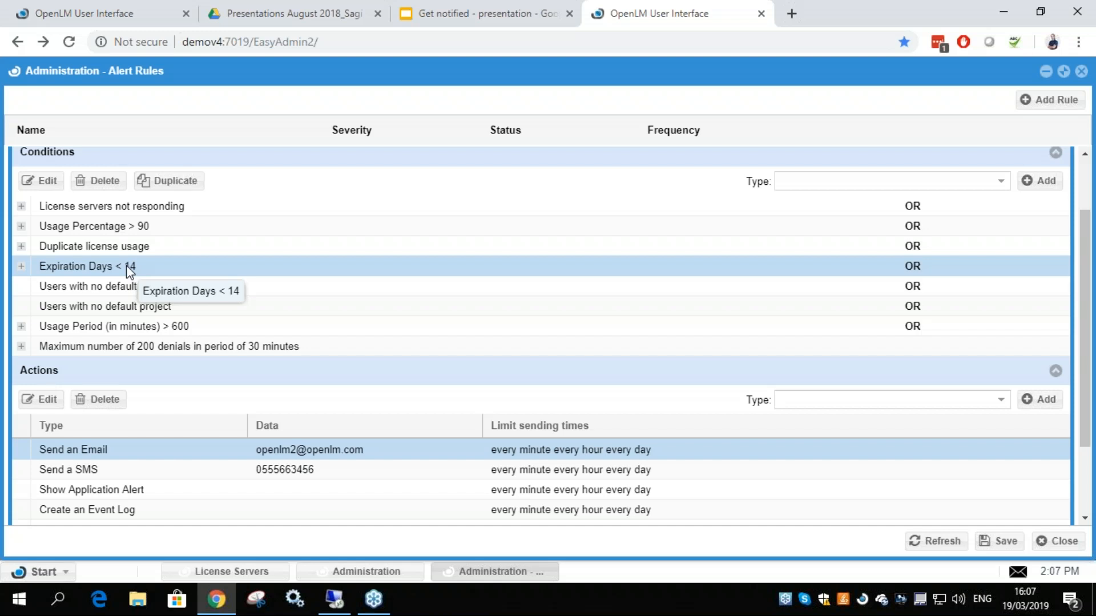
{"action": "left_click", "coordinate": [136, 288]}
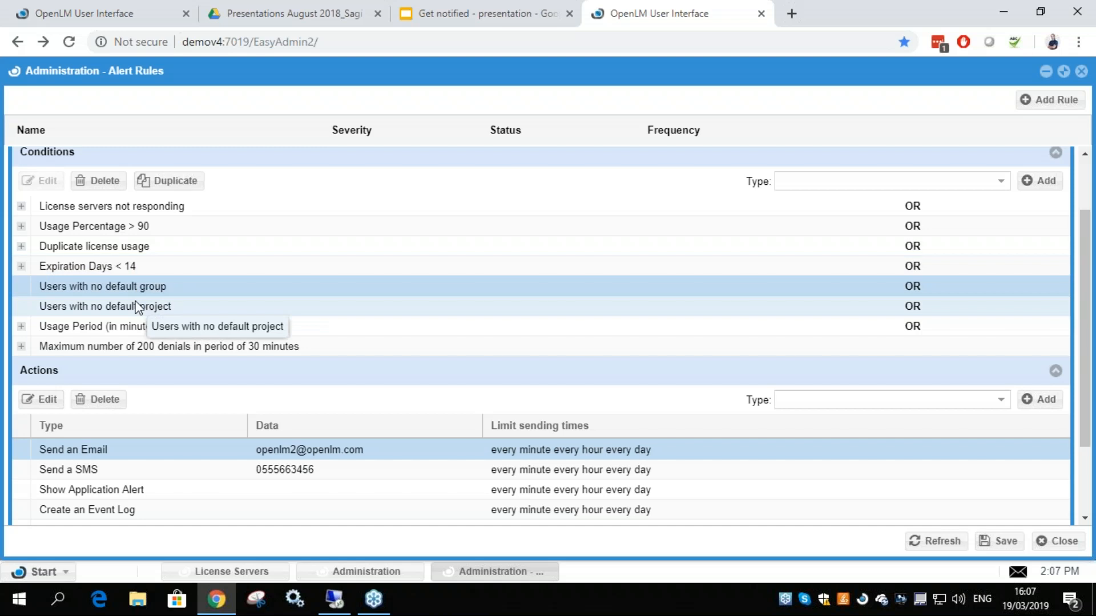
{"action": "left_click", "coordinate": [154, 307]}
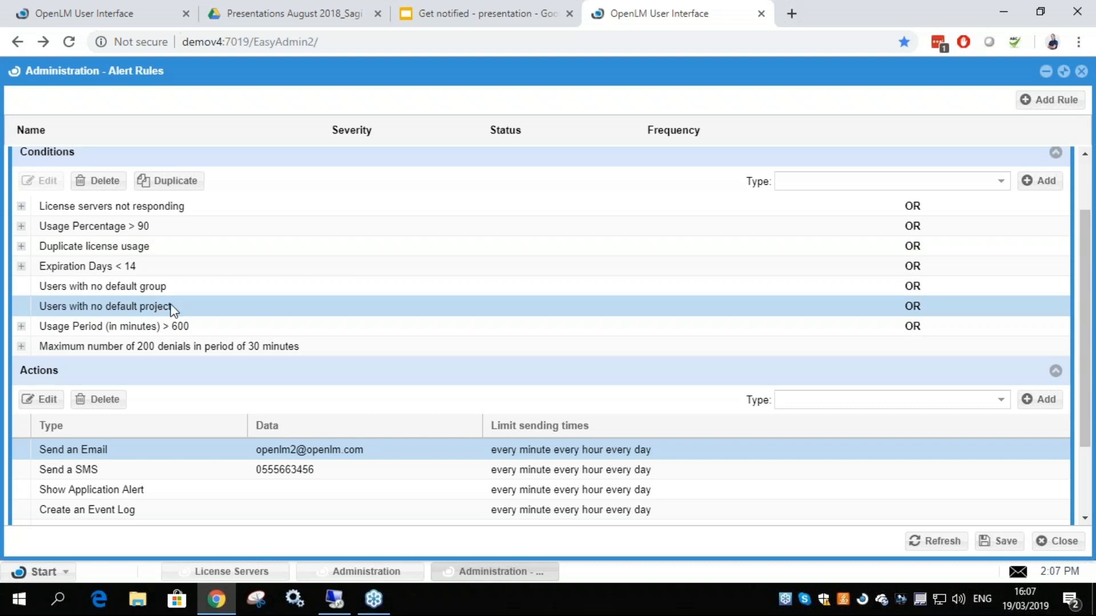
{"action": "left_click", "coordinate": [164, 292]}
{"action": "left_click", "coordinate": [120, 330]}
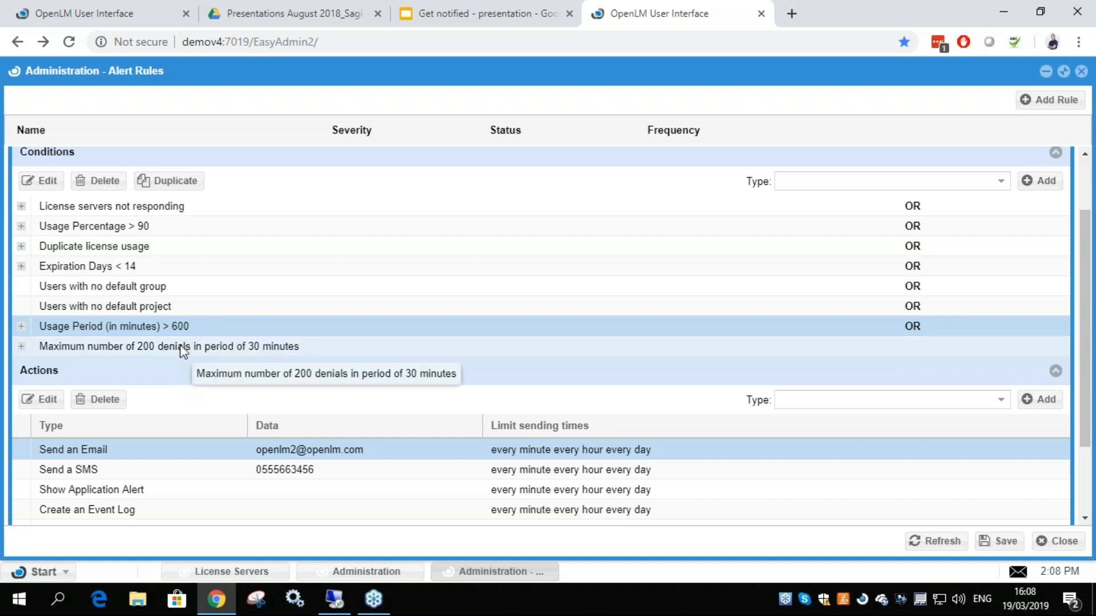
{"action": "left_click", "coordinate": [184, 349]}
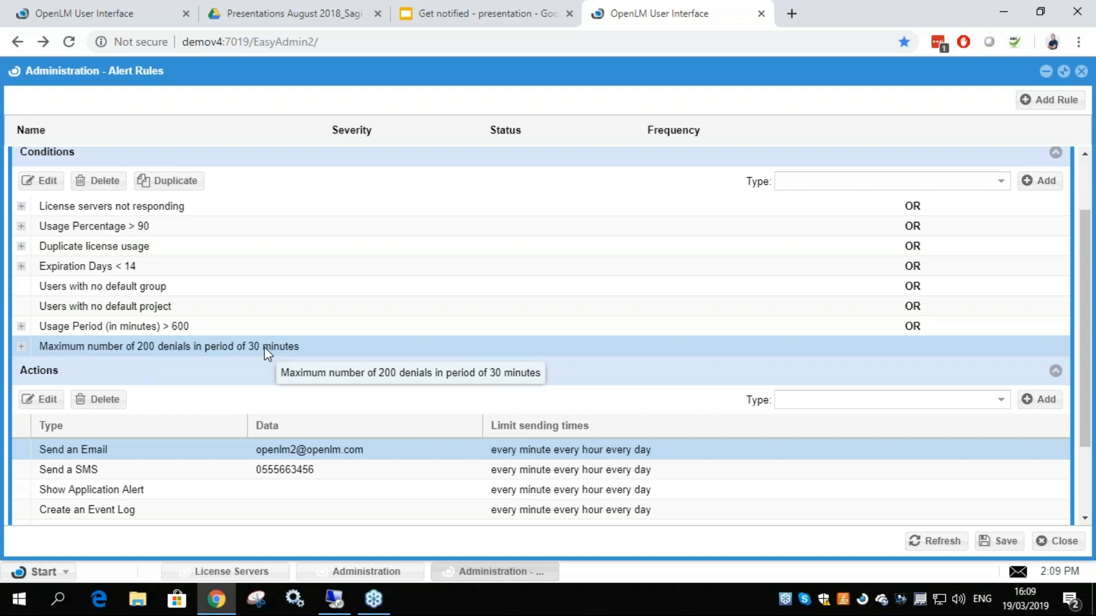
Go through the rule's SMS, application alert, event log and Broker command actions, and look over its conditions again
{"action": "scroll", "coordinate": [266, 347], "scroll_direction": "down", "scroll_amount": 2}
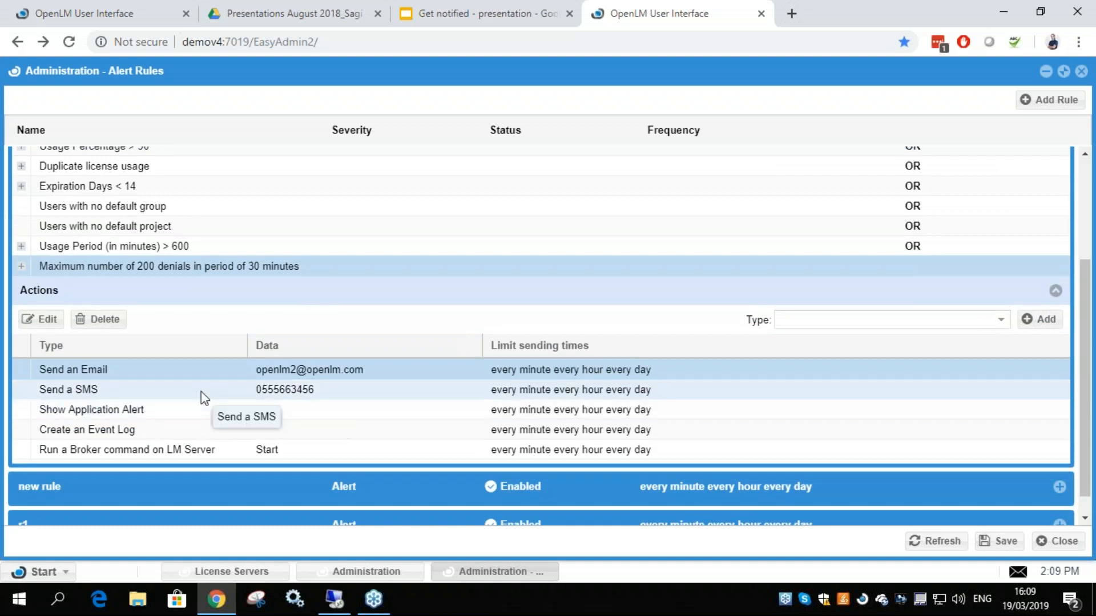
{"action": "left_click", "coordinate": [106, 389]}
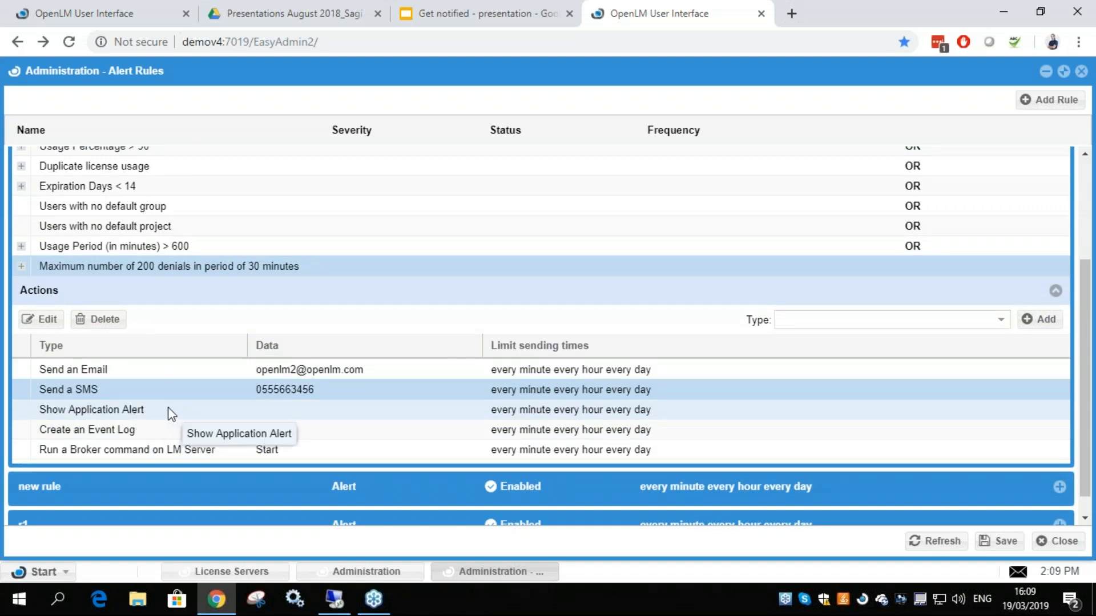
{"action": "left_click", "coordinate": [157, 409]}
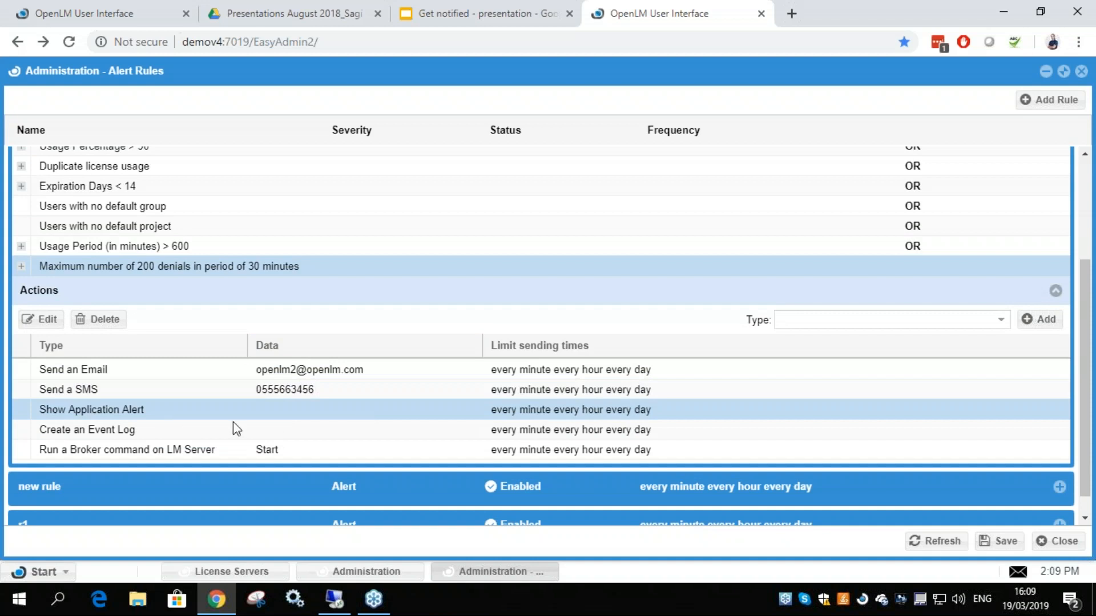
{"action": "left_click", "coordinate": [198, 437]}
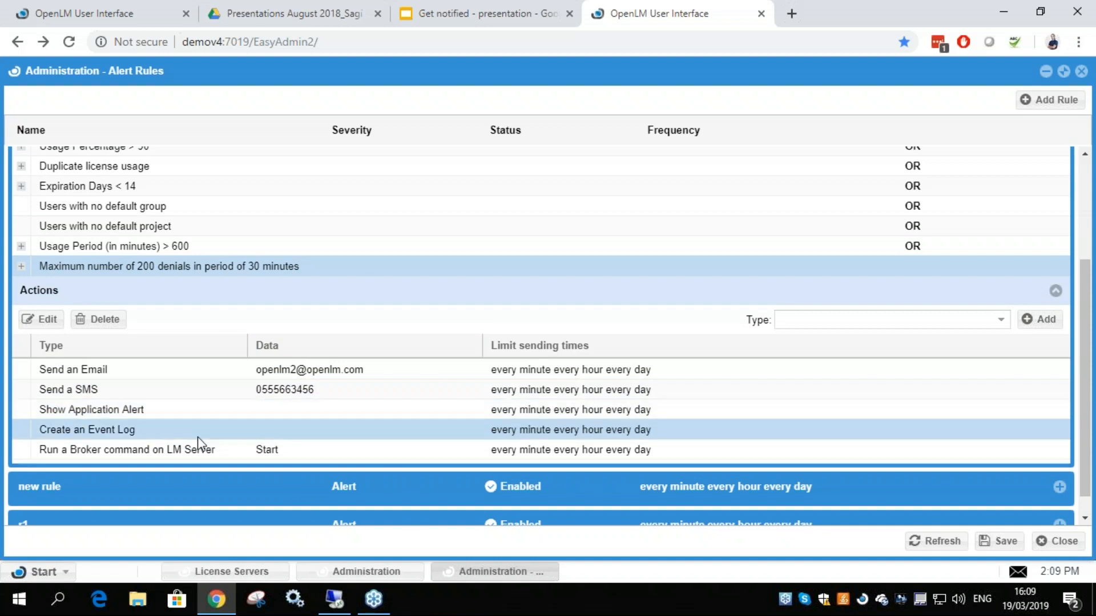
{"action": "left_click", "coordinate": [218, 450]}
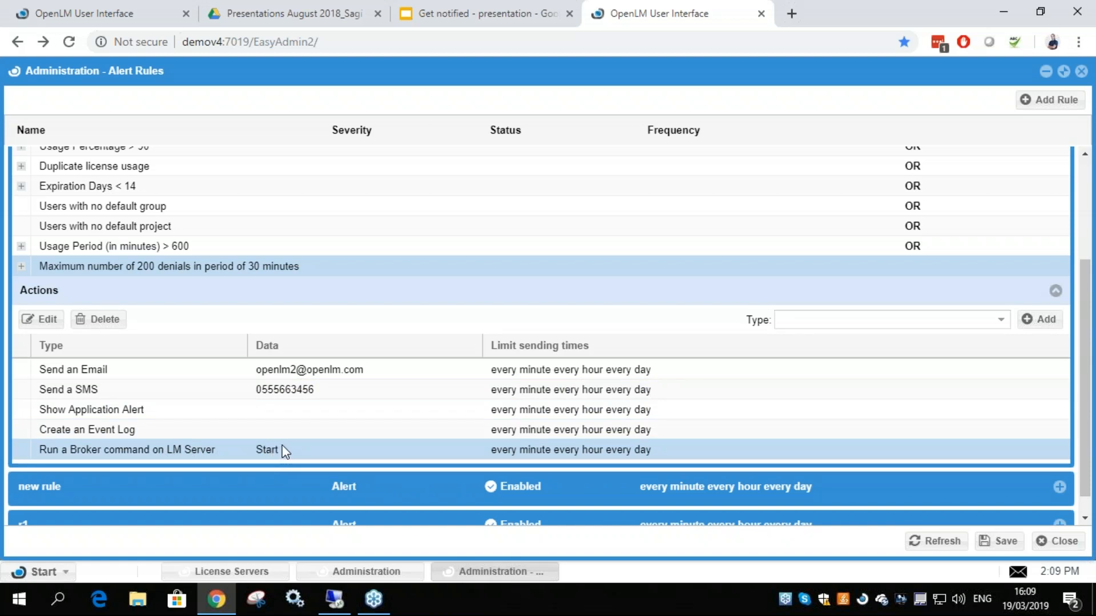
{"action": "scroll", "coordinate": [279, 420], "scroll_direction": "up", "scroll_amount": 3}
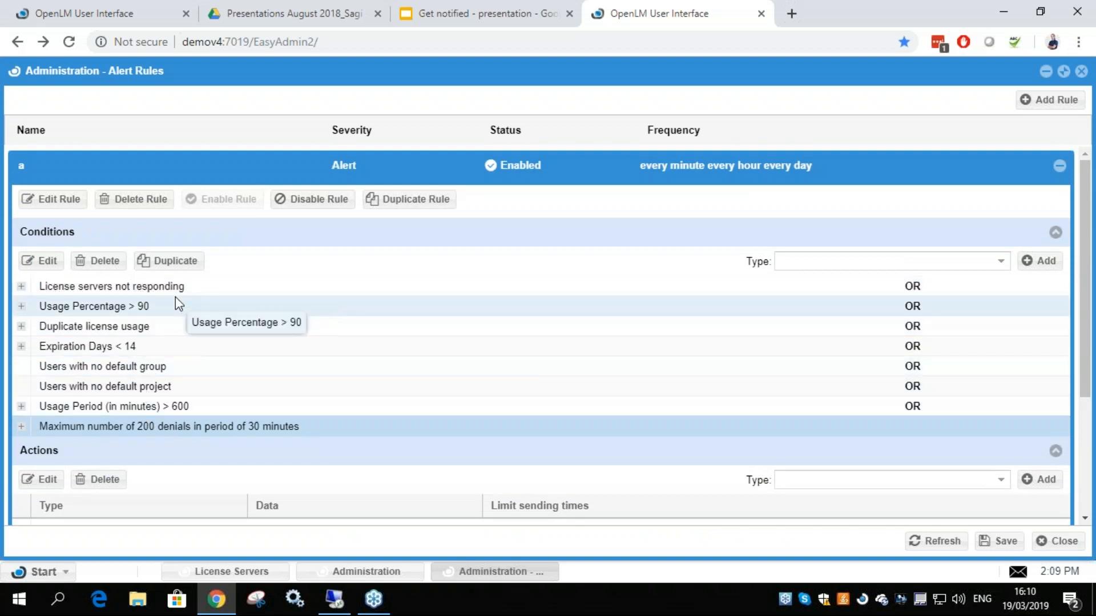
{"action": "scroll", "coordinate": [176, 297], "scroll_direction": "down", "scroll_amount": 2}
{"action": "scroll", "coordinate": [604, 327], "scroll_direction": "down", "scroll_amount": 2}
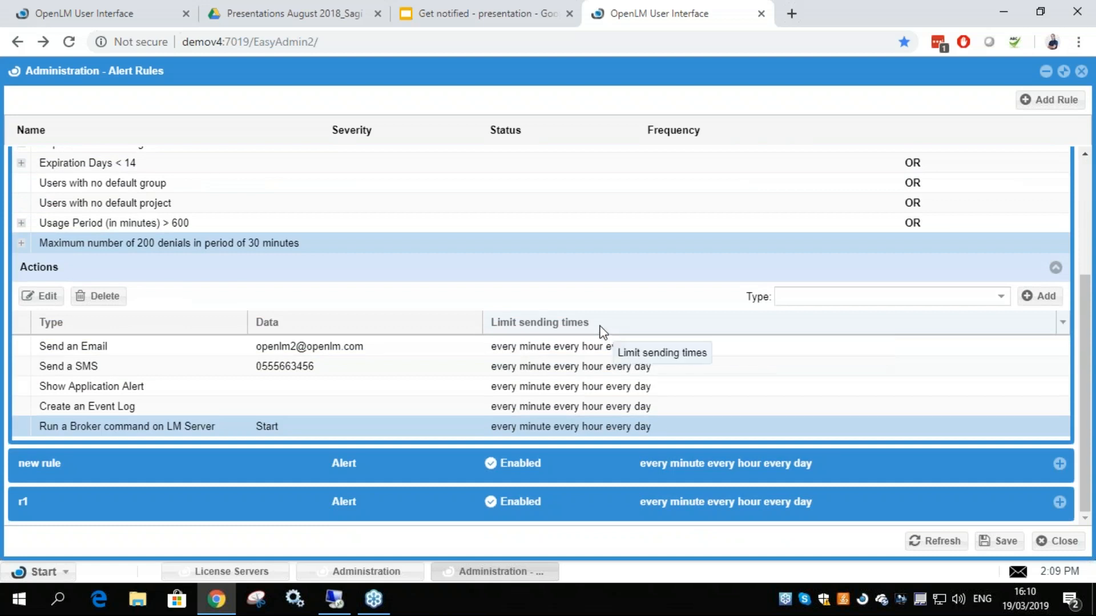
{"action": "scroll", "coordinate": [734, 310], "scroll_direction": "up", "scroll_amount": 4}
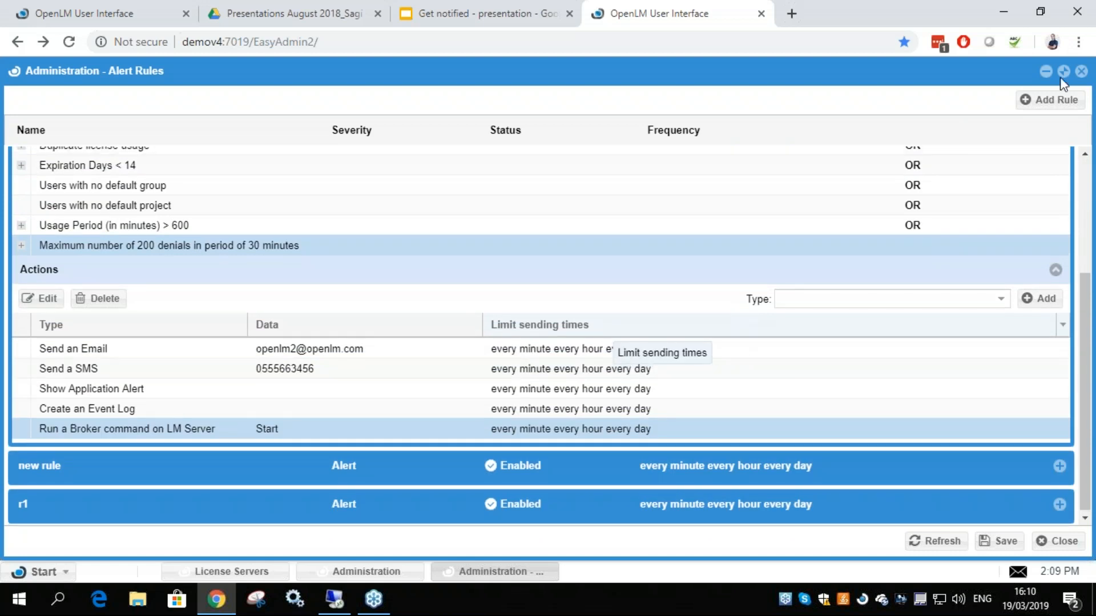
Close the alert rules and open the Agent Policy settings, moving their window away from the Alerts Management entry
{"action": "left_click", "coordinate": [1081, 71]}
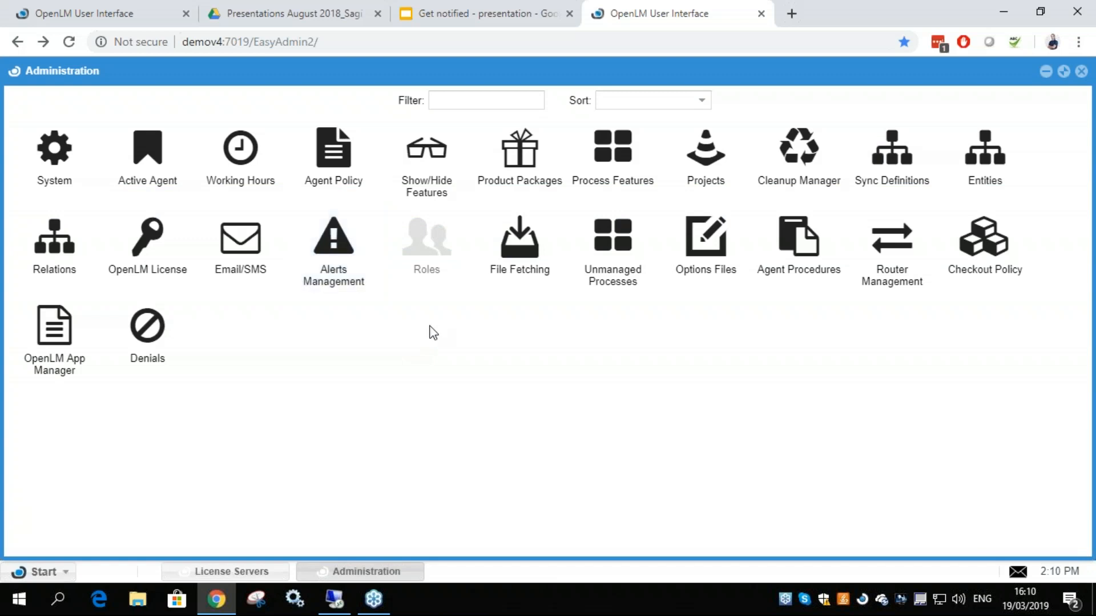
{"action": "left_click", "coordinate": [337, 157]}
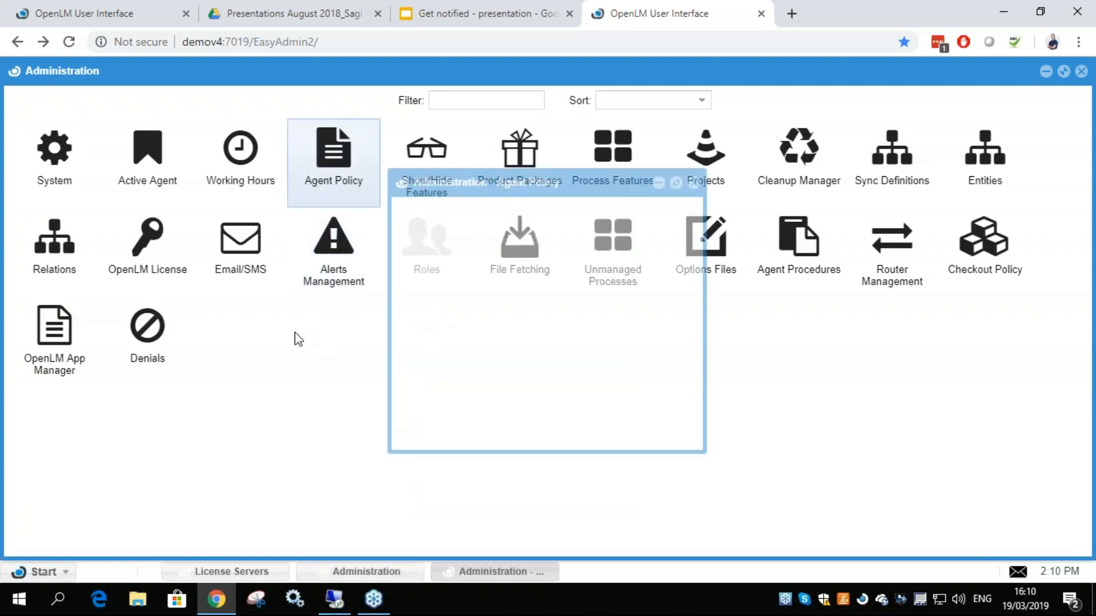
{"action": "left_click_drag", "start_coordinate": [609, 174], "coordinate": [711, 205]}
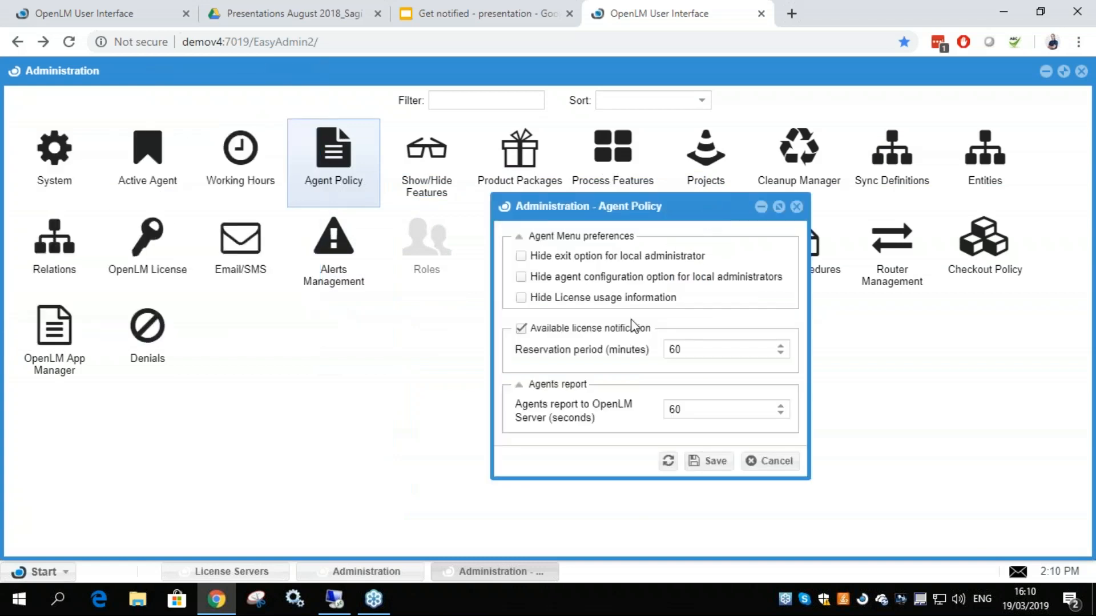
Examine the Available license notification setting and close the Agent Policy settings without saving
{"action": "left_click_drag", "start_coordinate": [532, 336], "coordinate": [648, 332]}
{"action": "left_click", "coordinate": [649, 335]}
{"action": "left_click", "coordinate": [758, 463]}
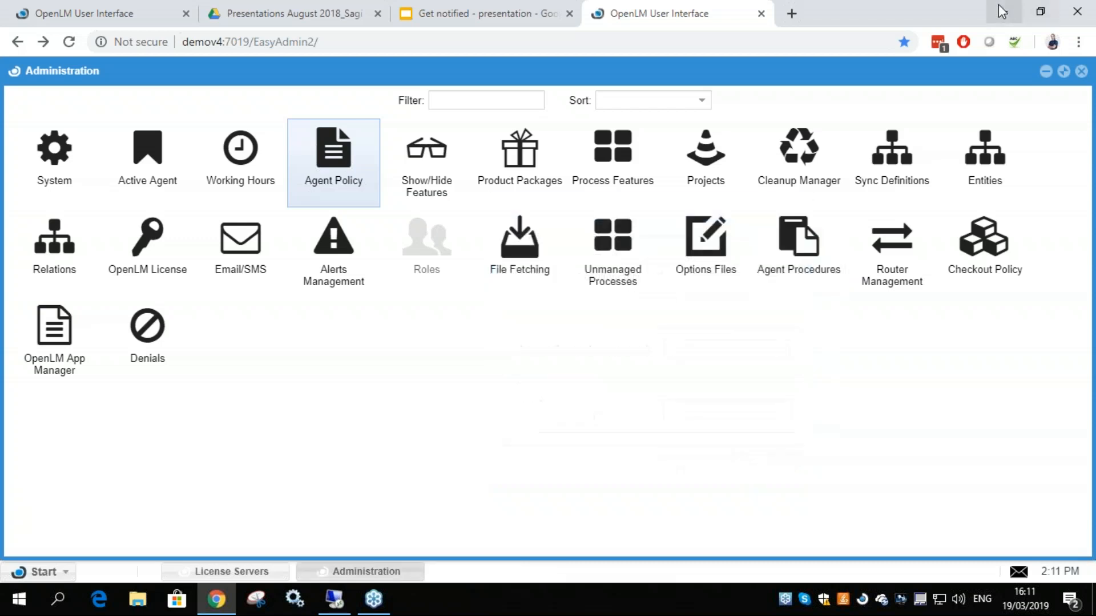
Minimize the browser and launch AutoCAD 2017 on the local desktop
{"action": "left_click", "coordinate": [1002, 12]}
{"action": "left_click", "coordinate": [1084, 499]}
{"action": "double_click", "coordinate": [24, 59]}
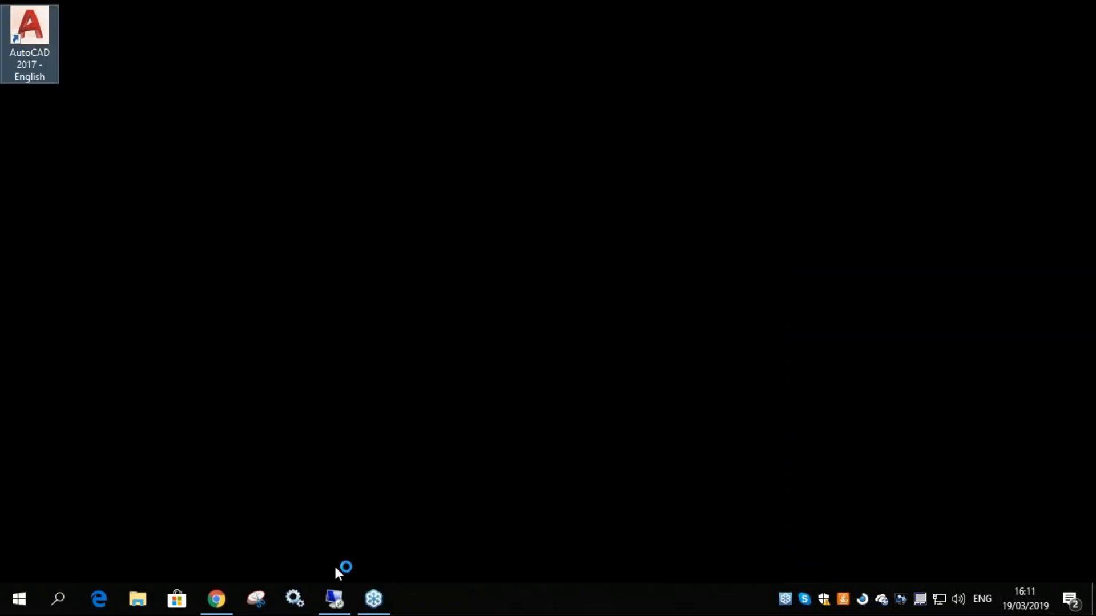
Switch to the demov4 remote desktop, dismiss the OpenLM notice about ACAD.EXE and return to the desktop's application shortcuts
{"action": "left_click", "coordinate": [334, 598]}
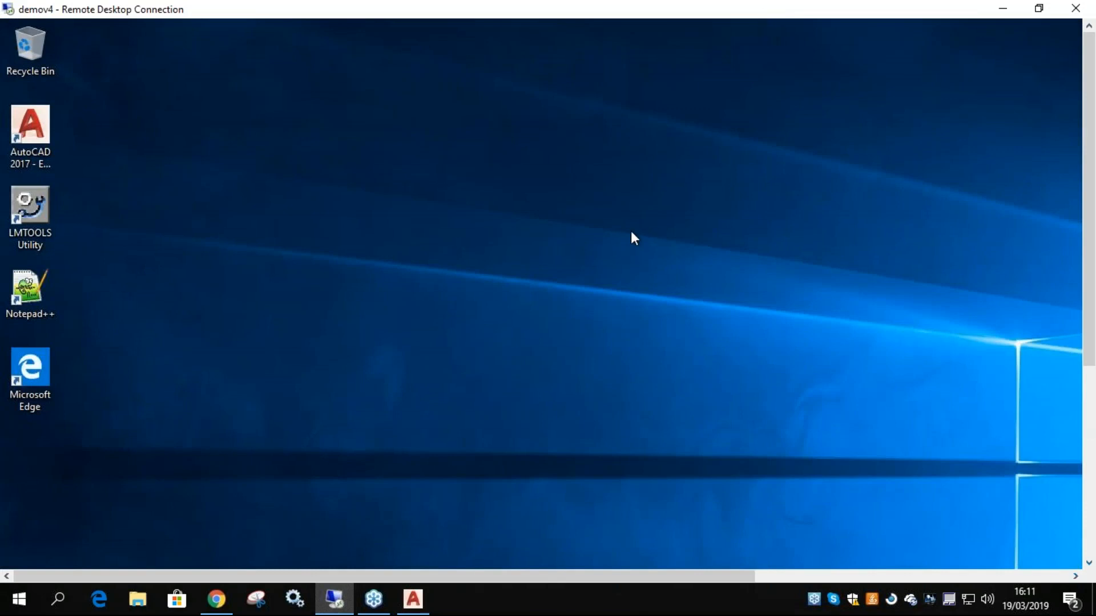
{"action": "left_click_drag", "start_coordinate": [1089, 320], "coordinate": [1089, 519]}
{"action": "left_click_drag", "start_coordinate": [622, 577], "coordinate": [937, 576]}
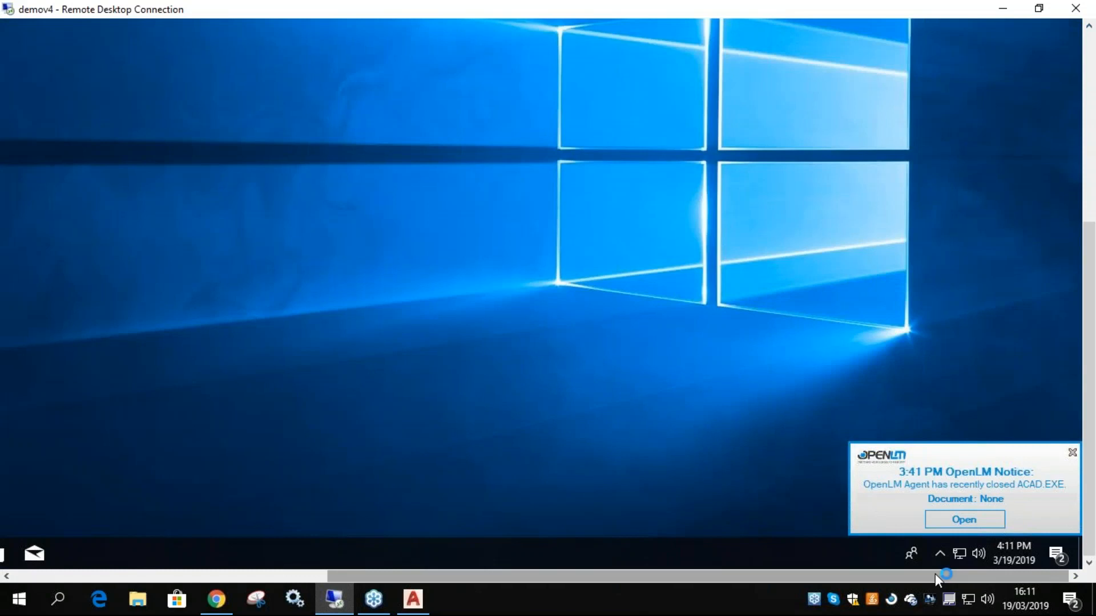
{"action": "left_click", "coordinate": [1072, 453]}
{"action": "left_click_drag", "start_coordinate": [920, 578], "coordinate": [705, 581]}
{"action": "left_click_drag", "start_coordinate": [1090, 455], "coordinate": [1090, 203]}
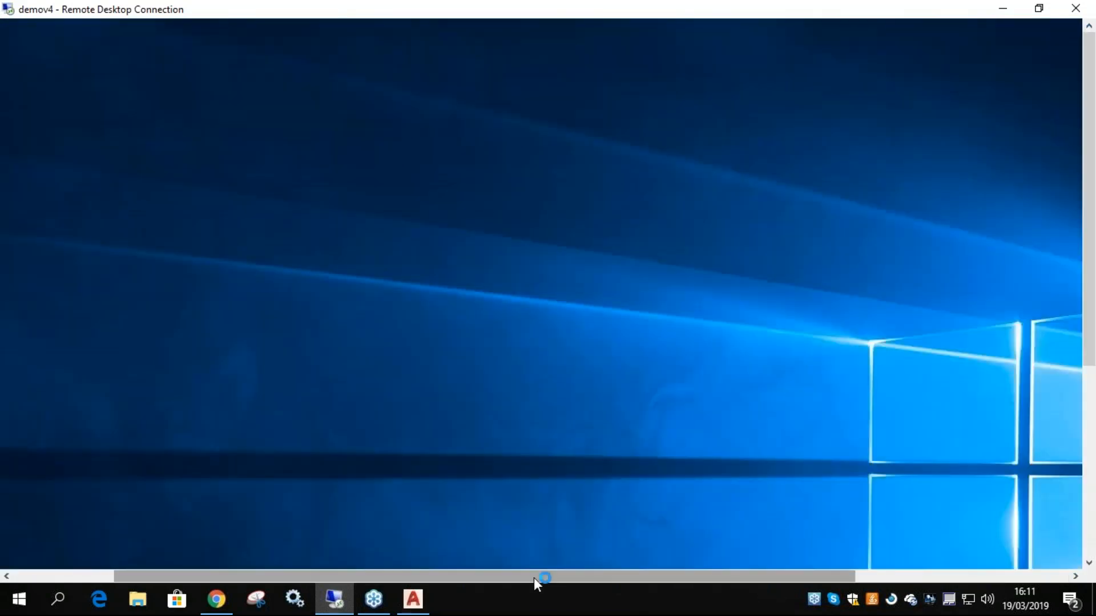
{"action": "left_click_drag", "start_coordinate": [736, 577], "coordinate": [634, 578]}
Check how far the local AutoCAD has loaded, moving the remote desktop window aside and maximizing it again
{"action": "left_click", "coordinate": [413, 599]}
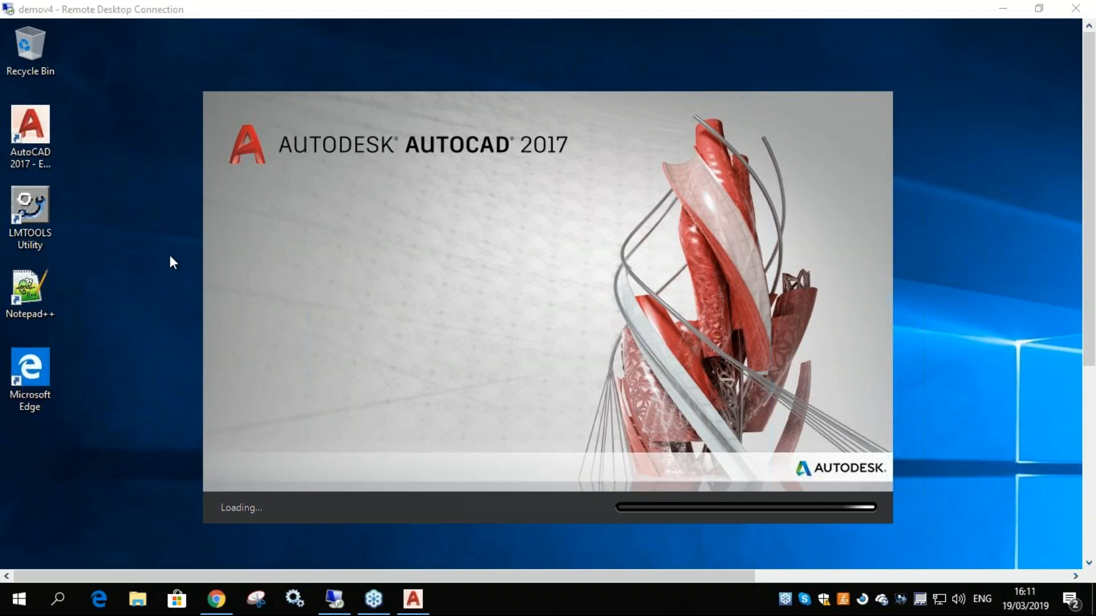
{"action": "left_click_drag", "start_coordinate": [1089, 197], "coordinate": [1073, 225]}
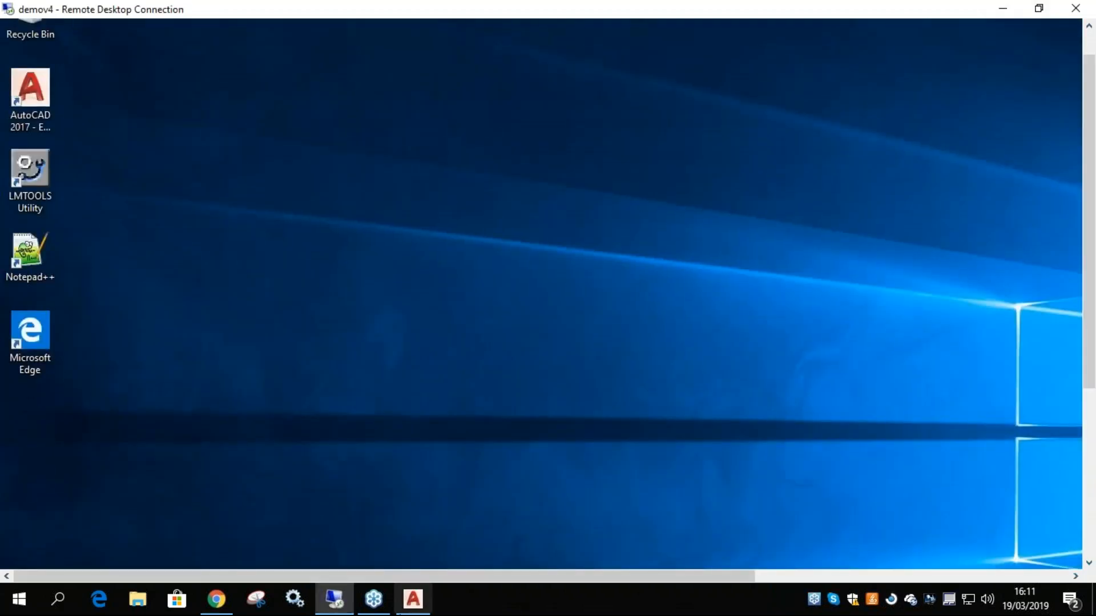
{"action": "left_click_drag", "start_coordinate": [548, 9], "coordinate": [479, 174]}
{"action": "left_click", "coordinate": [735, 123]}
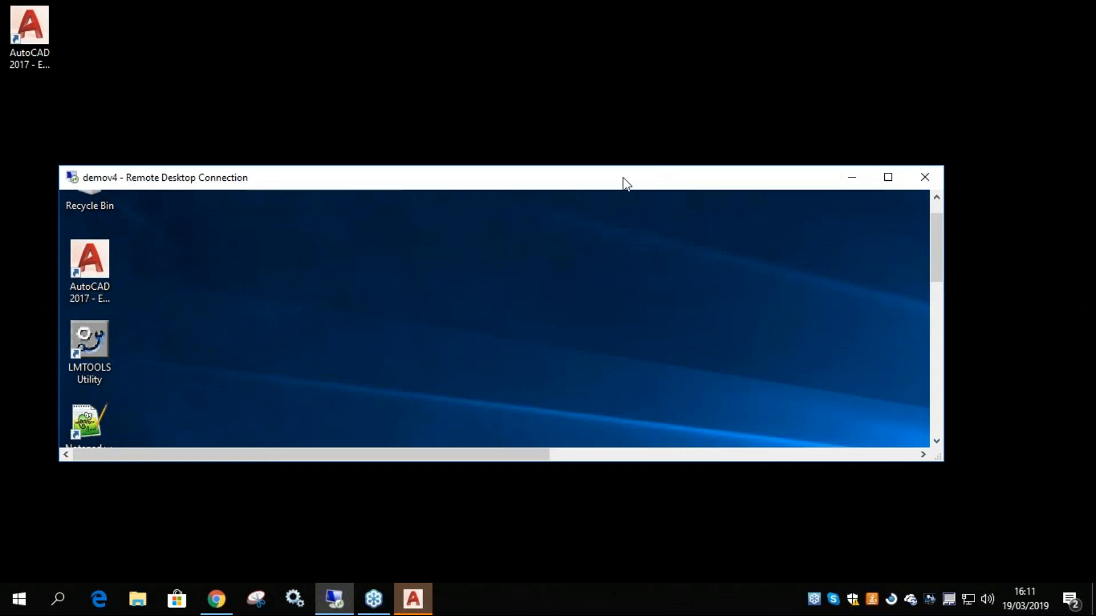
{"action": "double_click", "coordinate": [619, 181]}
{"action": "left_click", "coordinate": [413, 599]}
{"action": "left_click", "coordinate": [413, 599]}
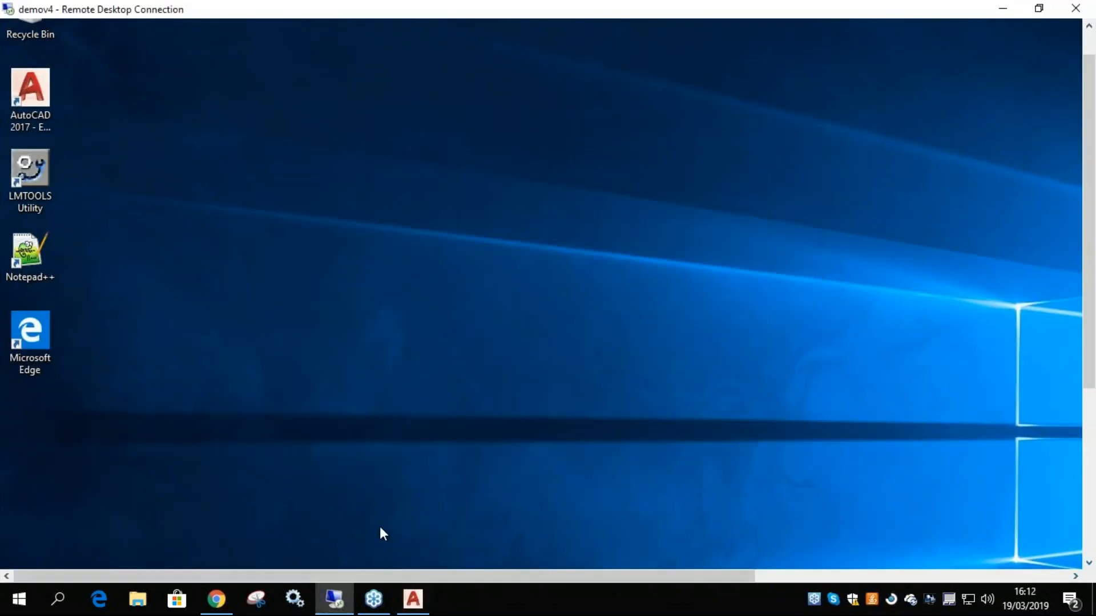
Launch AutoCAD 2017 on the demov4 remote desktop and briefly uncover the local AutoCAD window while it loads
{"action": "double_click", "coordinate": [37, 95]}
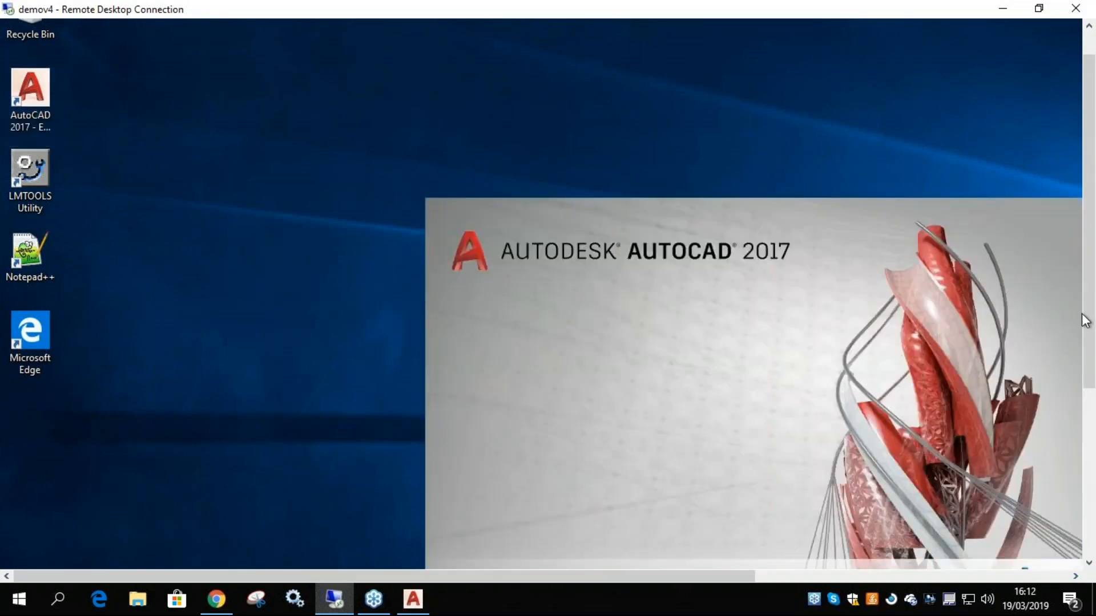
{"action": "left_click_drag", "start_coordinate": [1083, 318], "coordinate": [1087, 413]}
{"action": "left_click_drag", "start_coordinate": [540, 576], "coordinate": [672, 577]}
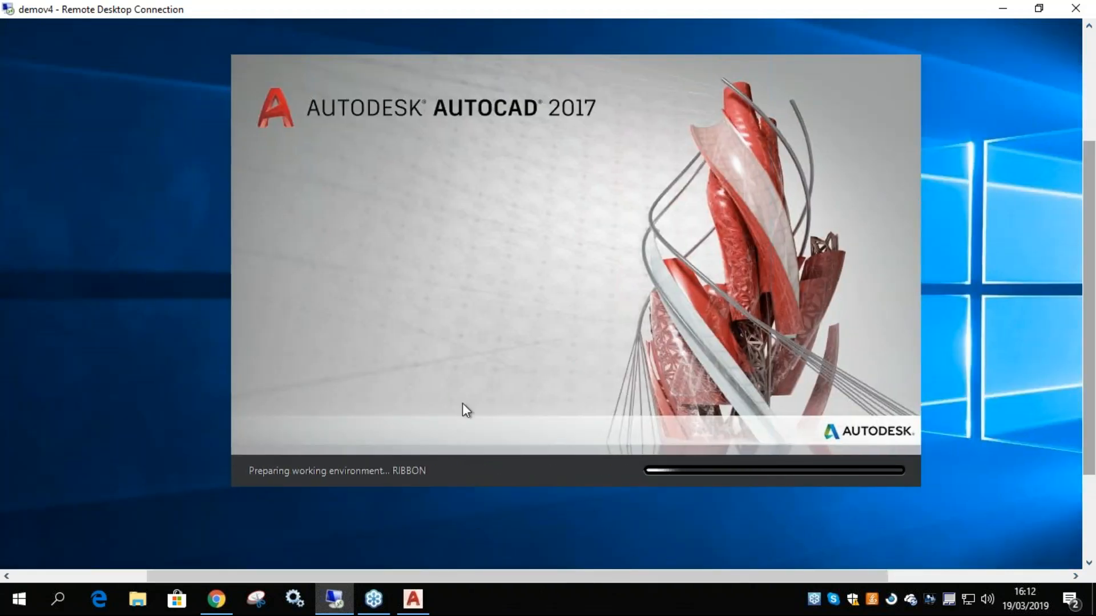
{"action": "double_click", "coordinate": [483, 7]}
{"action": "left_click_drag", "start_coordinate": [514, 22], "coordinate": [527, 67]}
{"action": "left_click_drag", "start_coordinate": [732, 93], "coordinate": [560, 96]}
{"action": "double_click", "coordinate": [560, 92]}
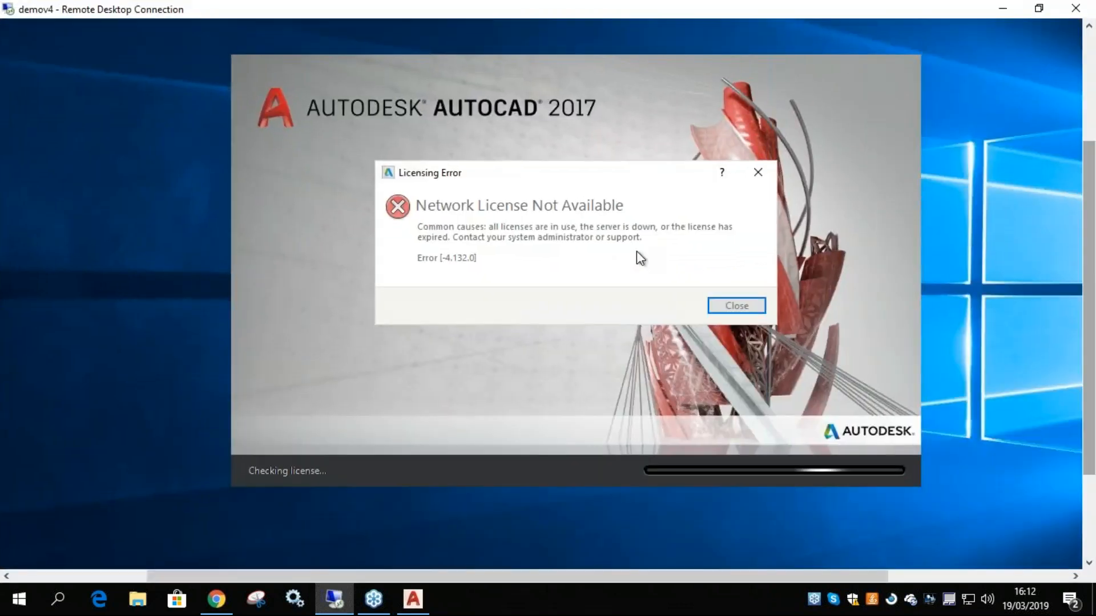
Show the running local AutoCAD behind the remote session, and close the Licensing Error dialog on the remote desktop
{"action": "left_click", "coordinate": [718, 304]}
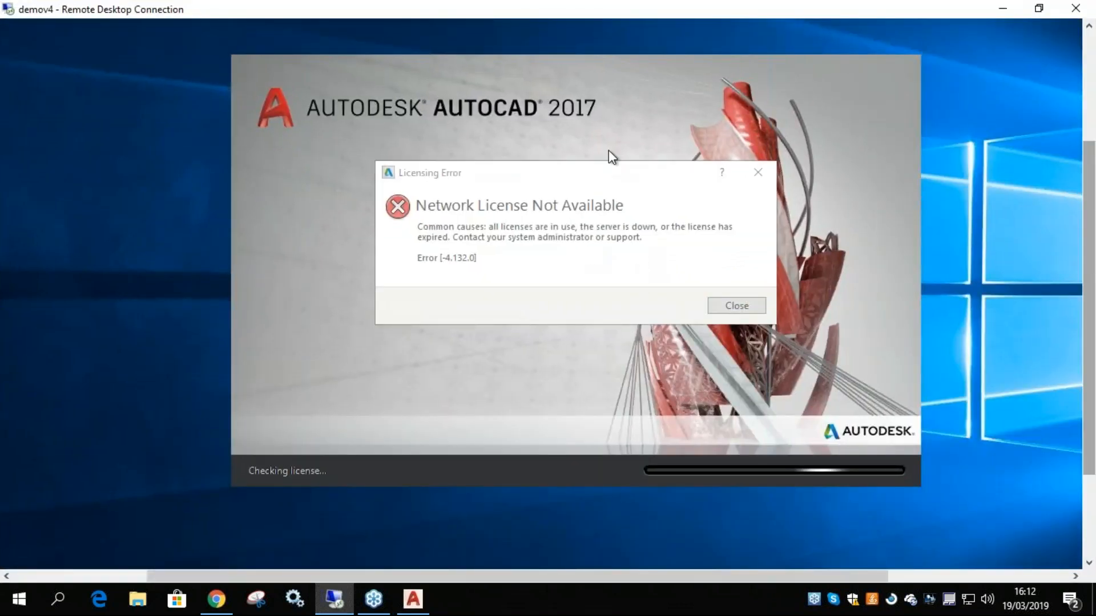
{"action": "left_click_drag", "start_coordinate": [645, 10], "coordinate": [706, 180]}
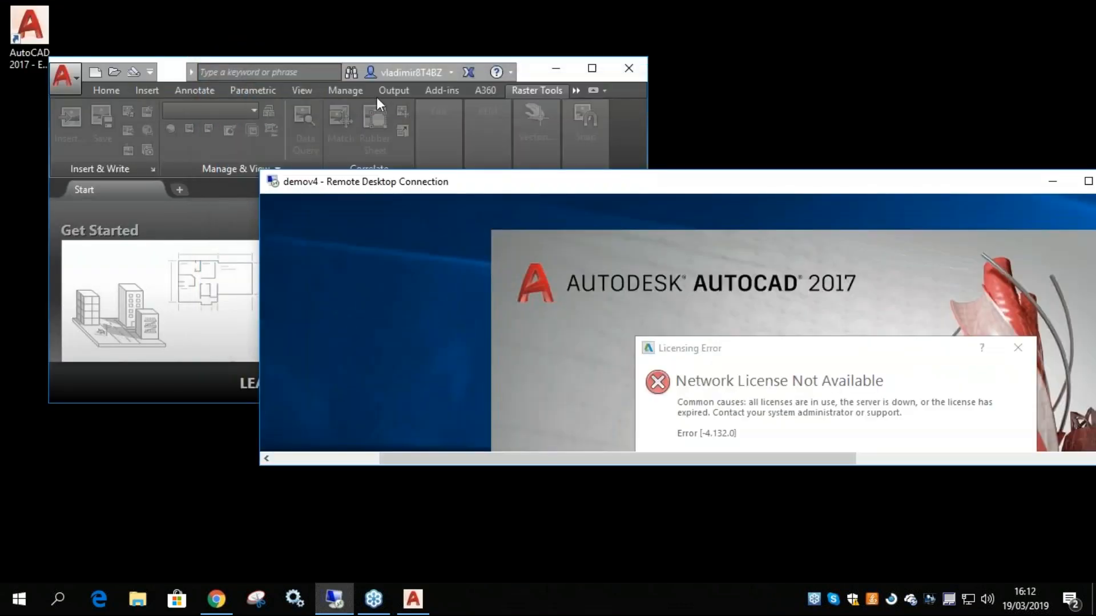
{"action": "double_click", "coordinate": [702, 182]}
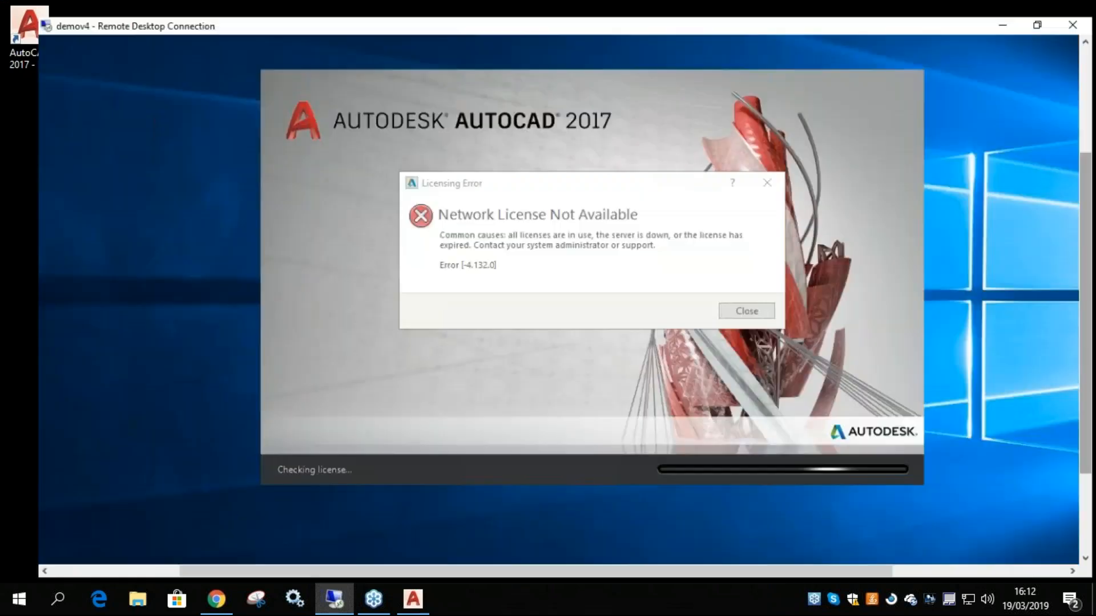
{"action": "left_click", "coordinate": [734, 308]}
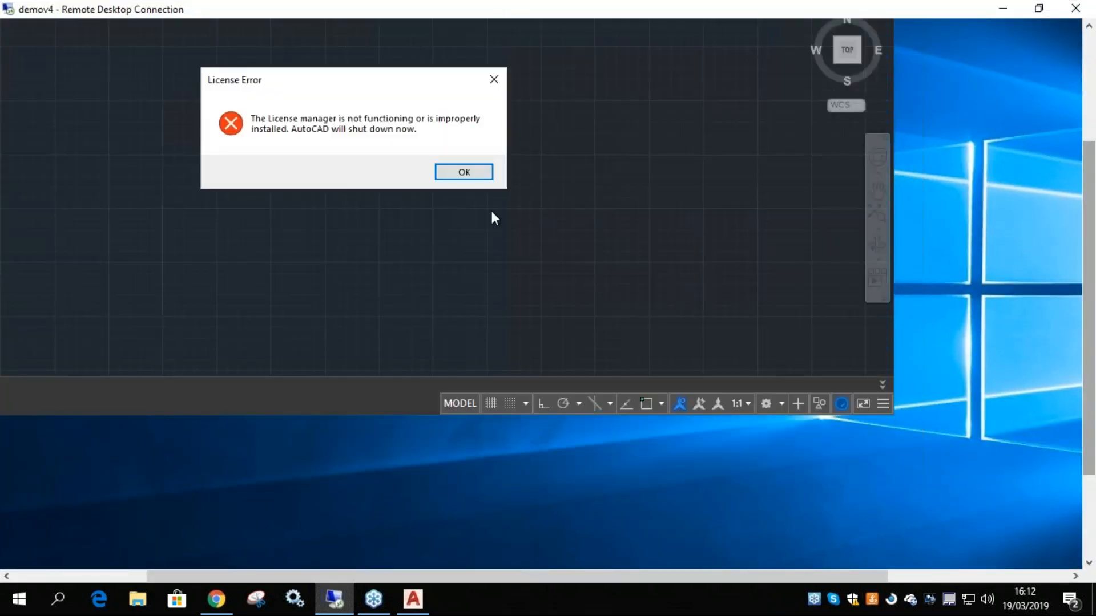
Bring the remote desktop's notification area into view and minimize the remote session
{"action": "left_click", "coordinate": [478, 173]}
{"action": "left_click_drag", "start_coordinate": [1089, 278], "coordinate": [1088, 410]}
{"action": "left_click", "coordinate": [947, 575]}
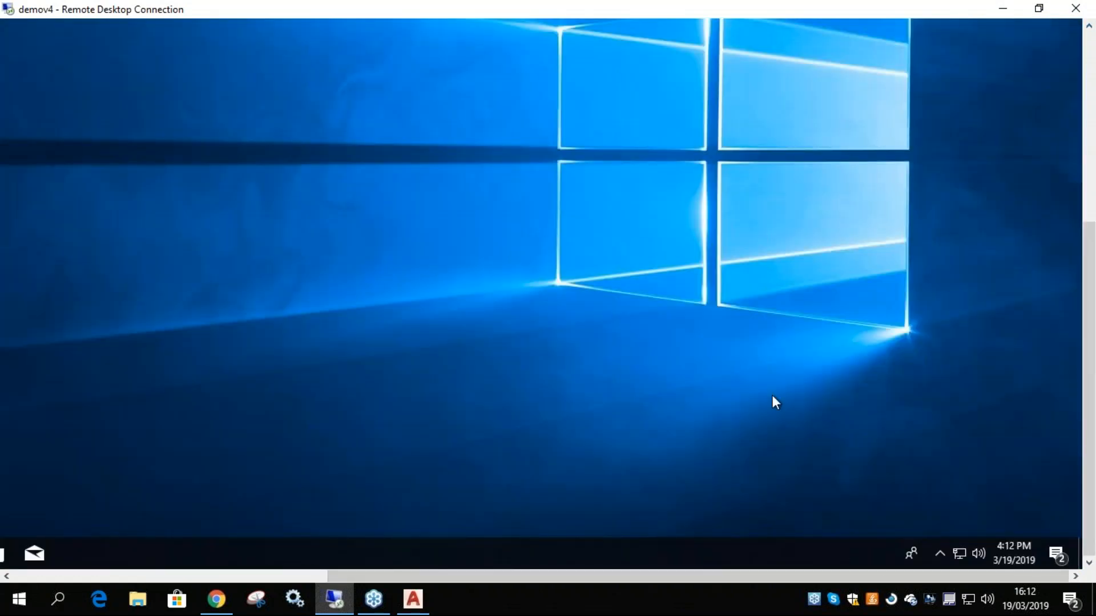
{"action": "left_click", "coordinate": [1002, 10]}
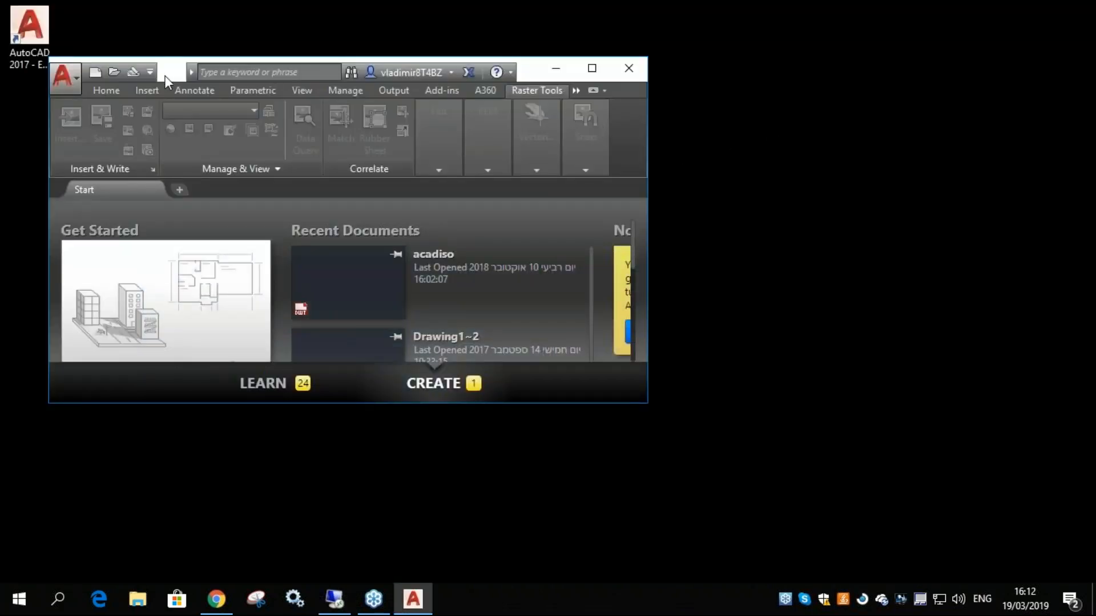
Close the local AutoCAD to release its license and return to the demov4 remote desktop
{"action": "left_click_drag", "start_coordinate": [177, 68], "coordinate": [271, 56]}
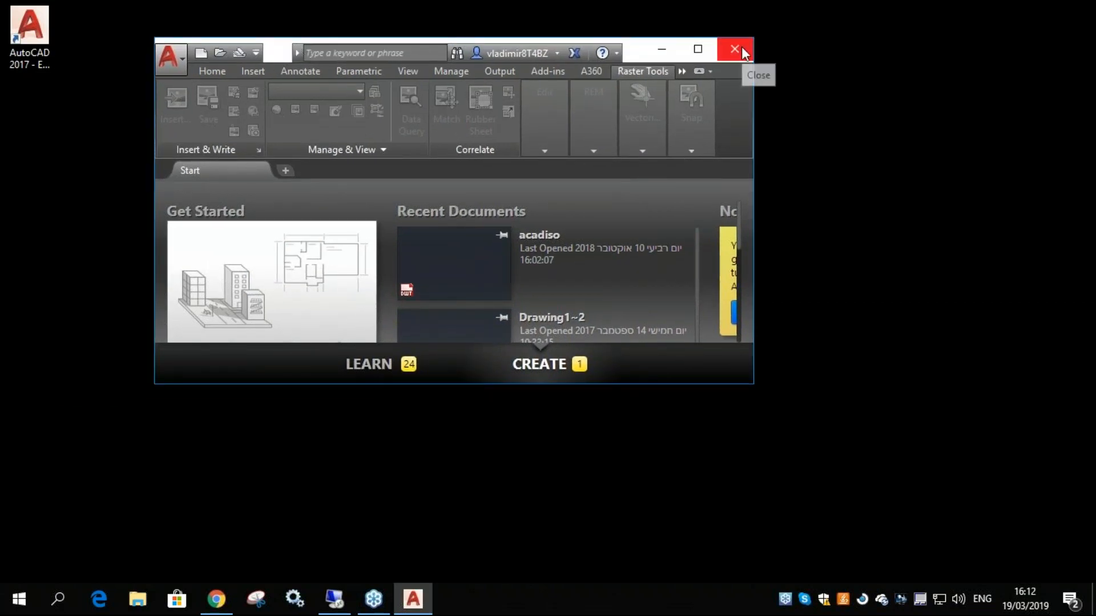
{"action": "left_click", "coordinate": [731, 57]}
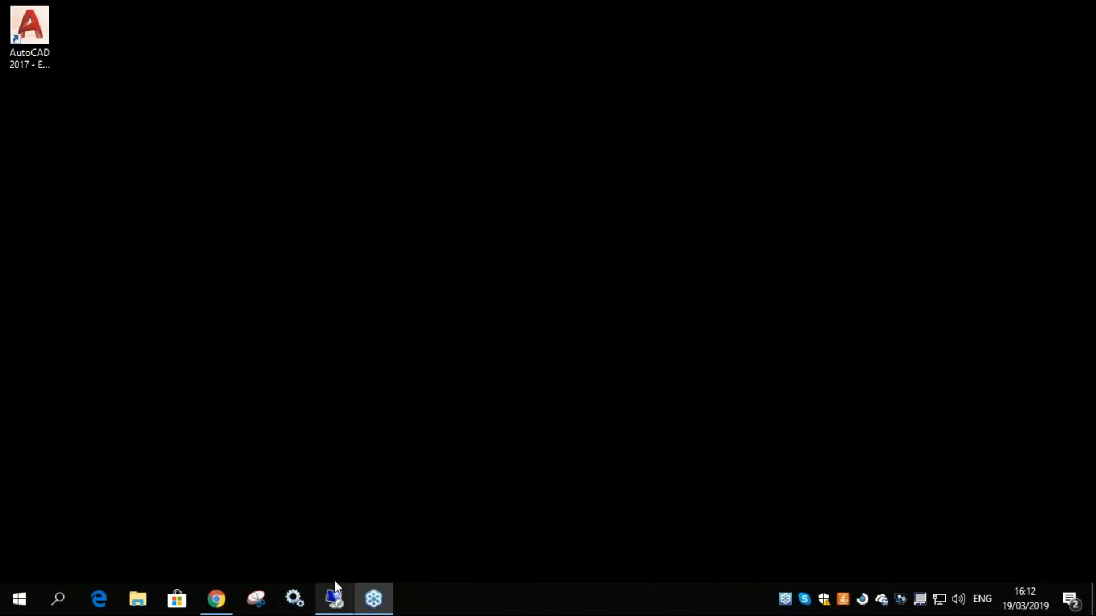
{"action": "left_click", "coordinate": [335, 596]}
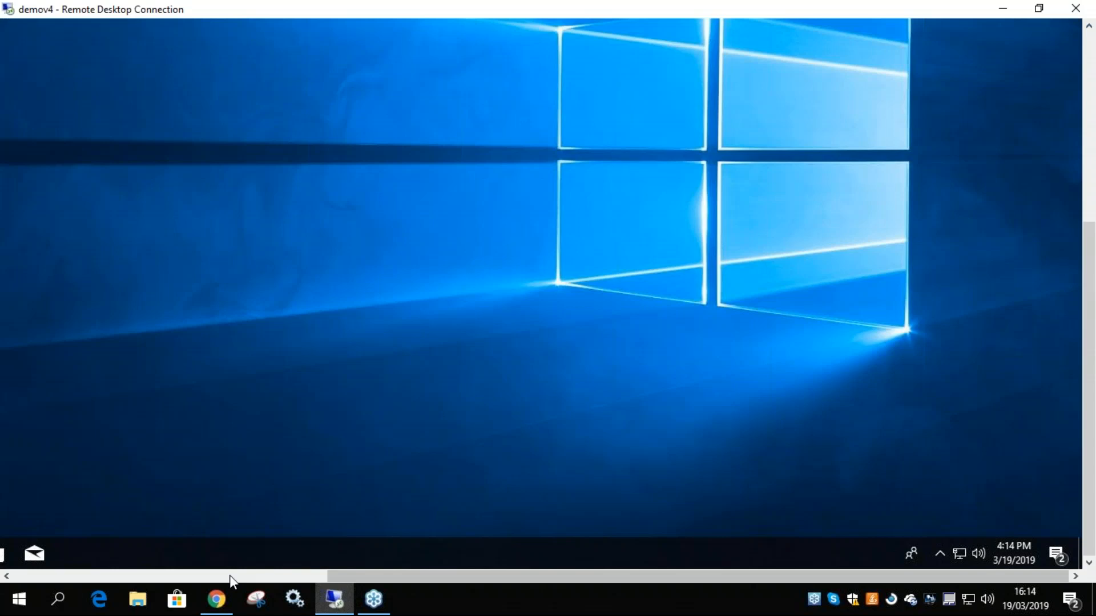
Switch to the OpenLM User Interface in Chrome and open Options Files Management in a maximized window
{"action": "mouse_move", "coordinate": [214, 602]}
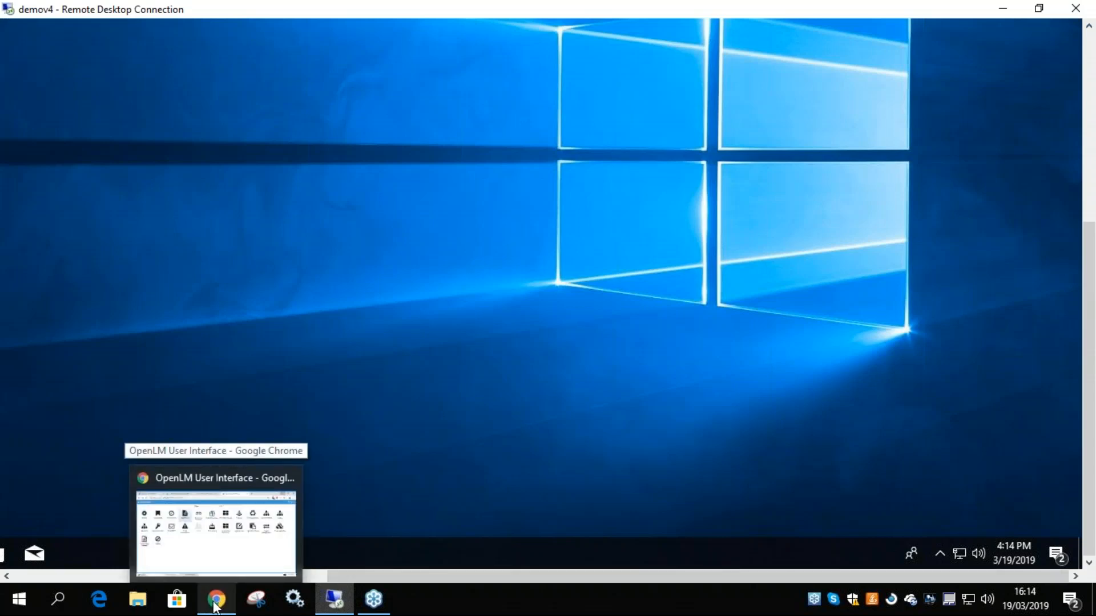
{"action": "left_click", "coordinate": [215, 604]}
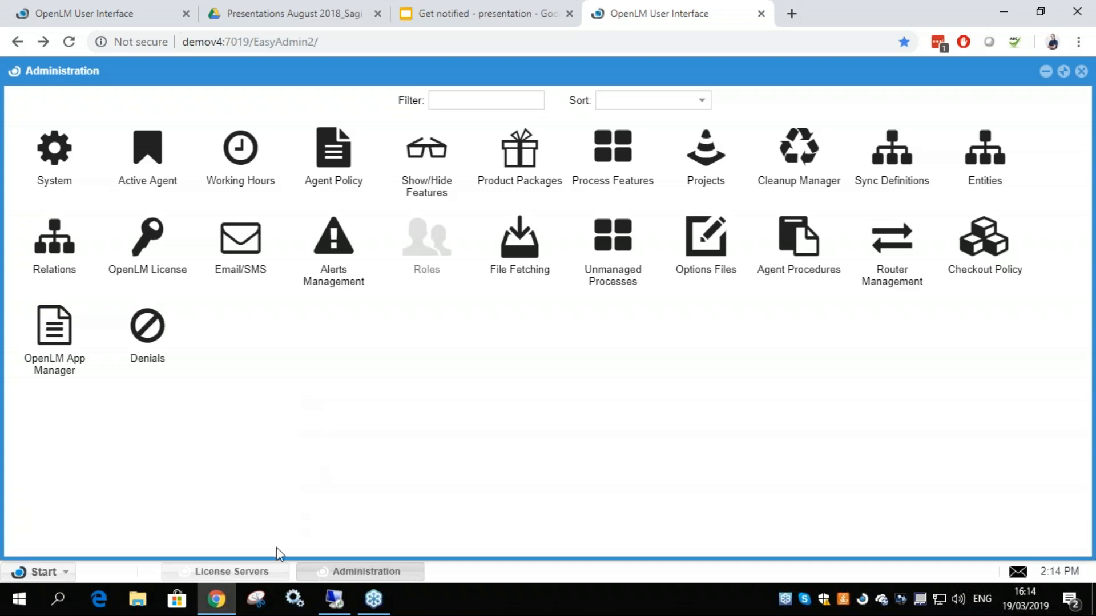
{"action": "left_click", "coordinate": [67, 573]}
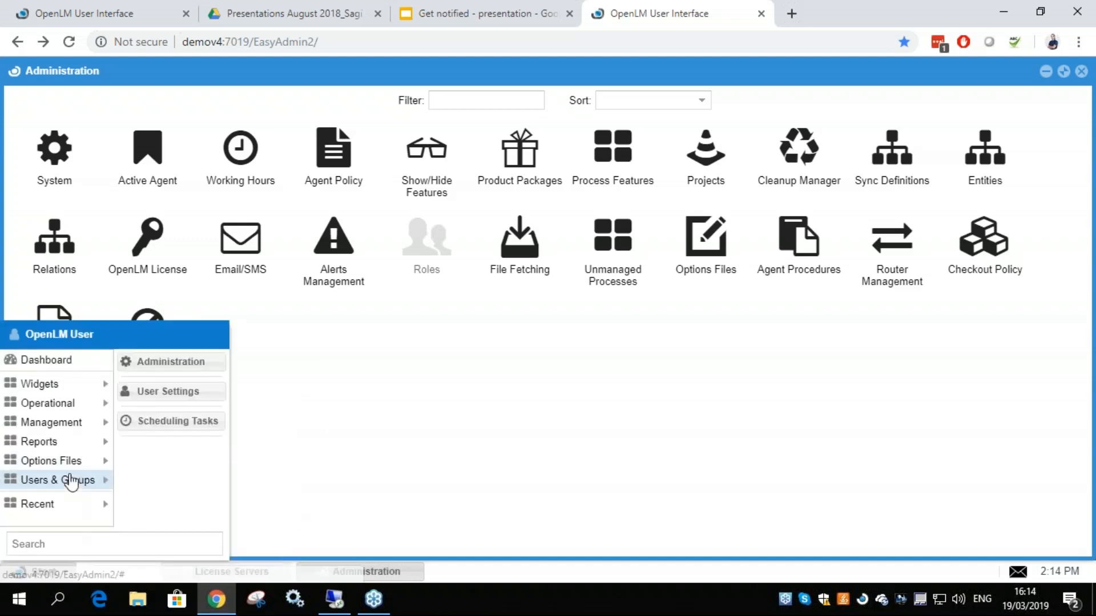
{"action": "mouse_move", "coordinate": [89, 467]}
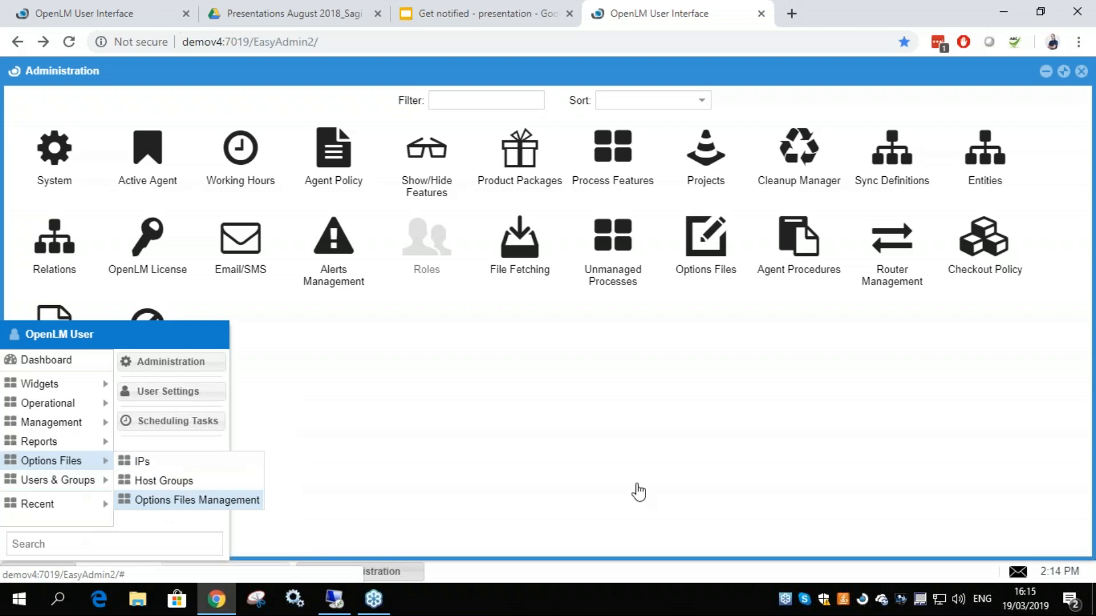
{"action": "left_click", "coordinate": [197, 500]}
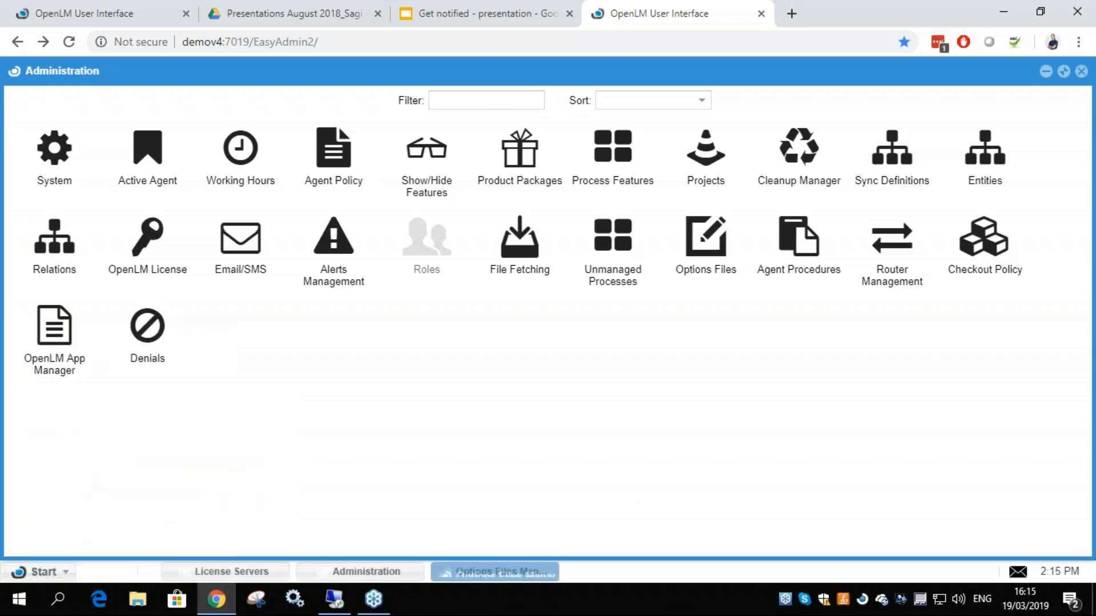
{"action": "left_click", "coordinate": [996, 71]}
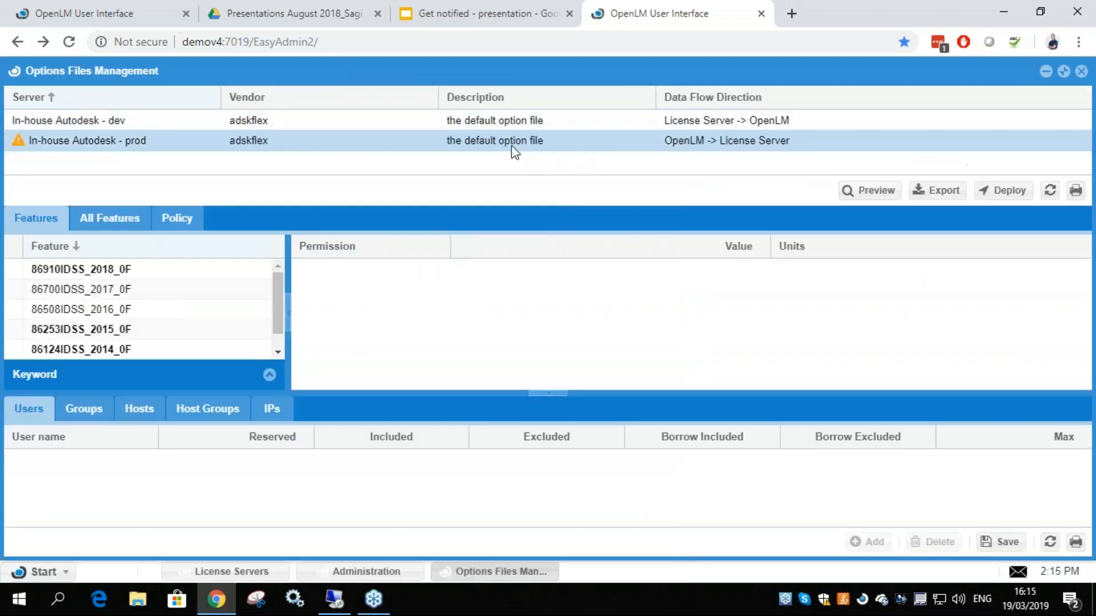
Preview the options file of the In-house Autodesk - dev server and examine its GROUP, RESERVE and INCLUDE lines
{"action": "left_click", "coordinate": [868, 191]}
{"action": "scroll", "coordinate": [513, 284], "scroll_direction": "down", "scroll_amount": 1}
{"action": "scroll", "coordinate": [513, 284], "scroll_direction": "up", "scroll_amount": 2}
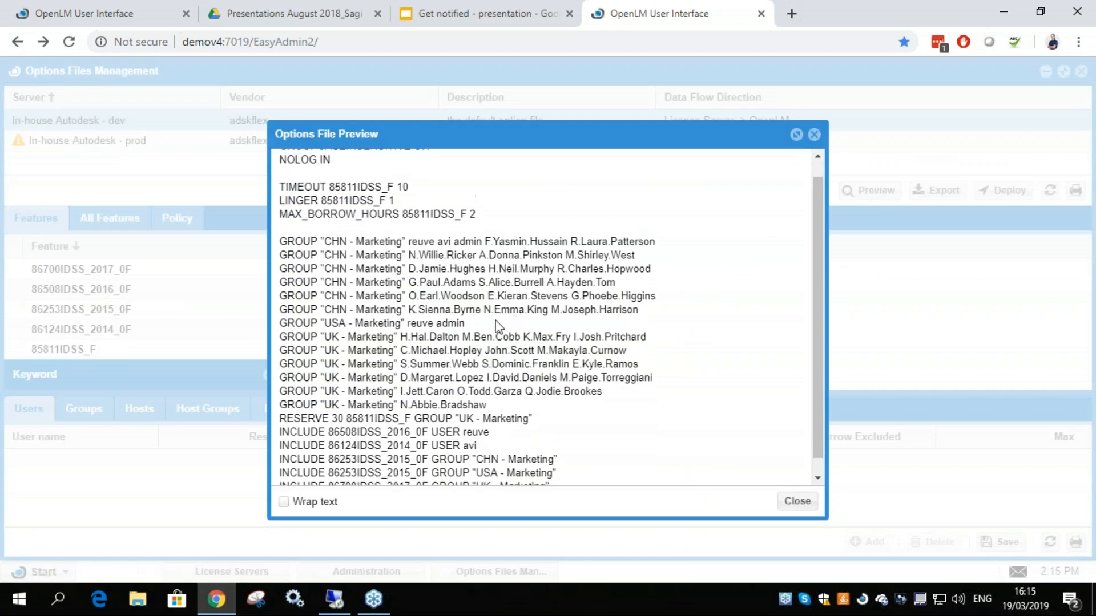
{"action": "scroll", "coordinate": [485, 308], "scroll_direction": "down", "scroll_amount": 2}
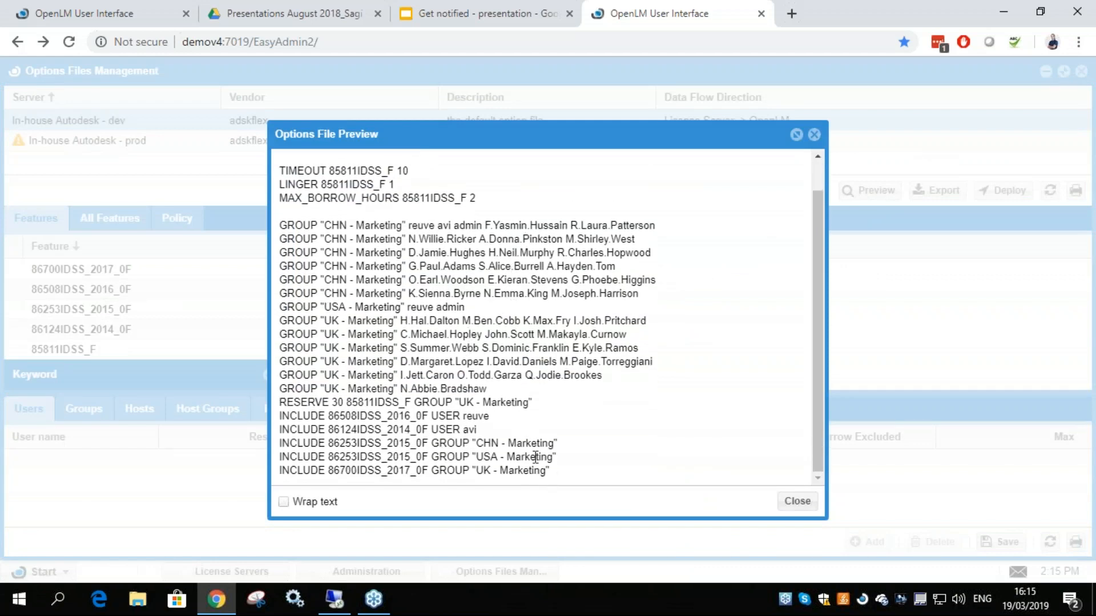
{"action": "left_click_drag", "start_coordinate": [588, 485], "coordinate": [295, 254]}
{"action": "scroll", "coordinate": [636, 347], "scroll_direction": "down", "scroll_amount": 1}
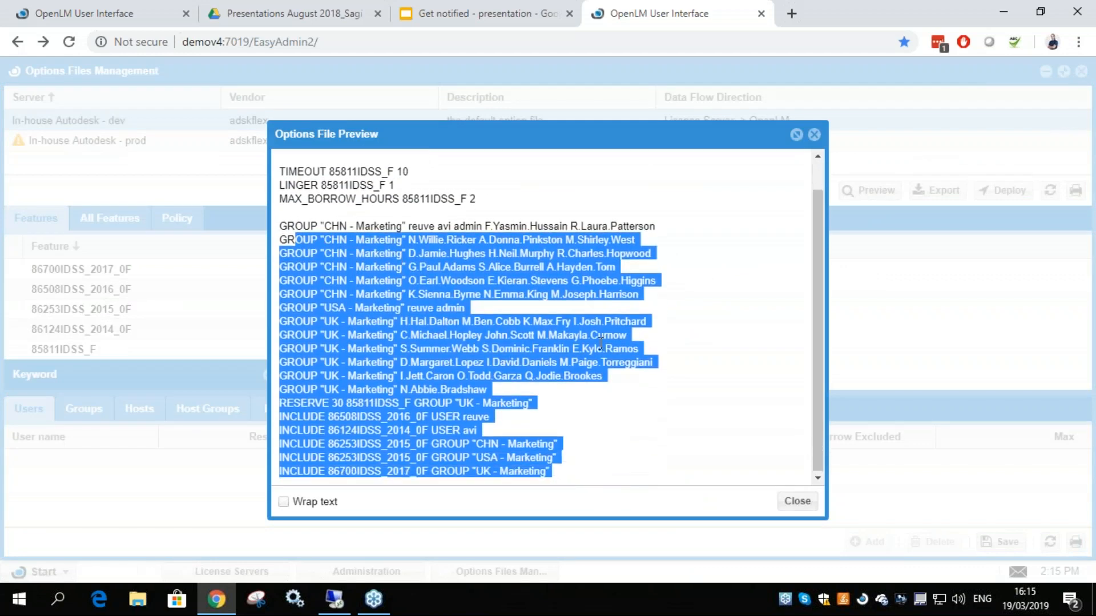
{"action": "left_click", "coordinate": [635, 346]}
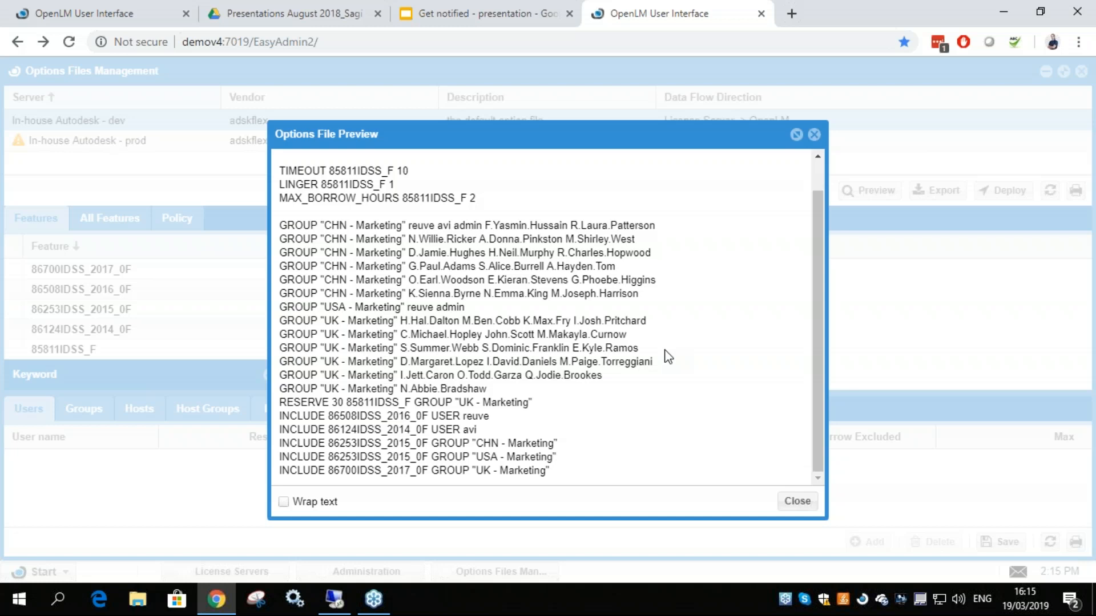
Go over the group definitions and permission lines in the options file preview again, and close the preview
{"action": "scroll", "coordinate": [664, 353], "scroll_direction": "up", "scroll_amount": 1}
{"action": "scroll", "coordinate": [453, 264], "scroll_direction": "down", "scroll_amount": 1}
{"action": "left_click_drag", "start_coordinate": [287, 226], "coordinate": [596, 471]}
{"action": "left_click", "coordinate": [596, 471]}
{"action": "left_click_drag", "start_coordinate": [287, 266], "coordinate": [659, 261]}
{"action": "left_click", "coordinate": [633, 323]}
{"action": "left_click", "coordinate": [793, 503]}
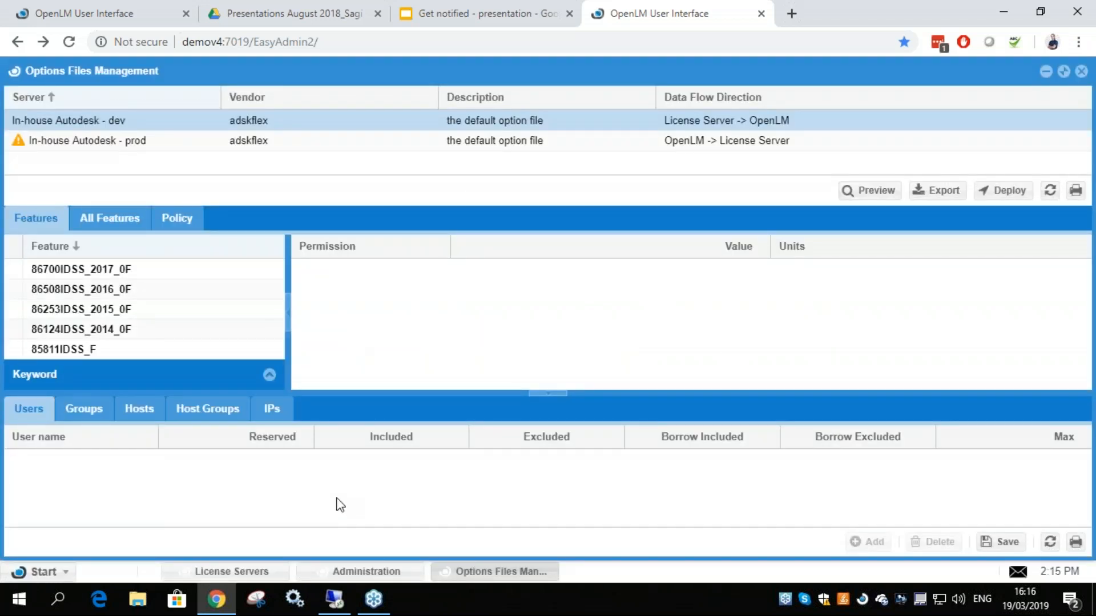
Switch to the demov4 remote desktop, look over it for a license notification, and minimize the session again
{"action": "left_click", "coordinate": [335, 599]}
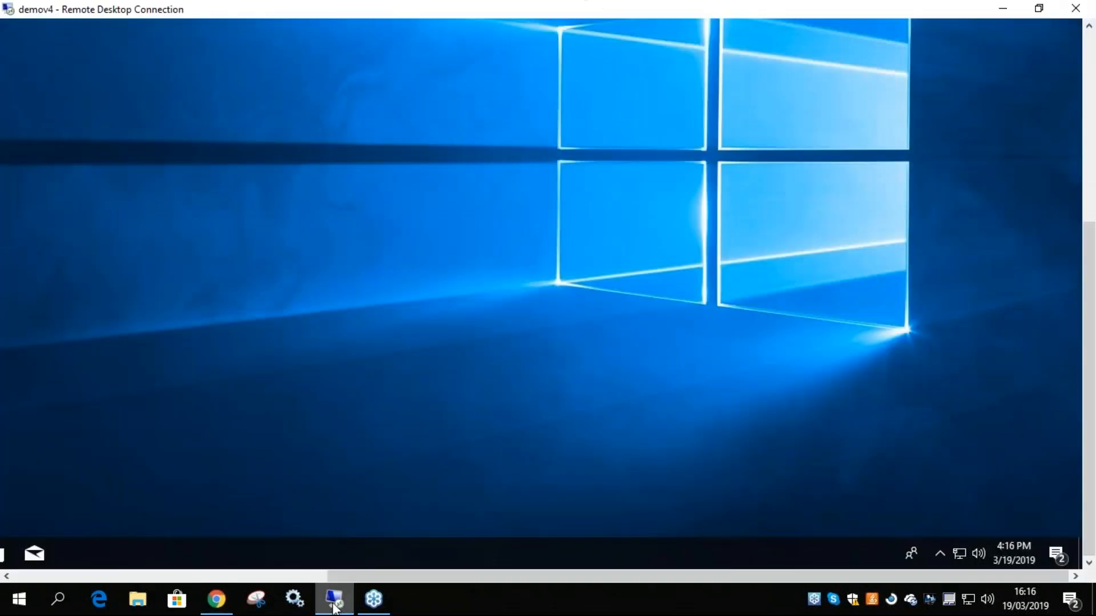
{"action": "left_click_drag", "start_coordinate": [903, 576], "coordinate": [772, 575]}
{"action": "left_click_drag", "start_coordinate": [1089, 463], "coordinate": [1089, 271]}
{"action": "left_click_drag", "start_coordinate": [518, 575], "coordinate": [336, 575]}
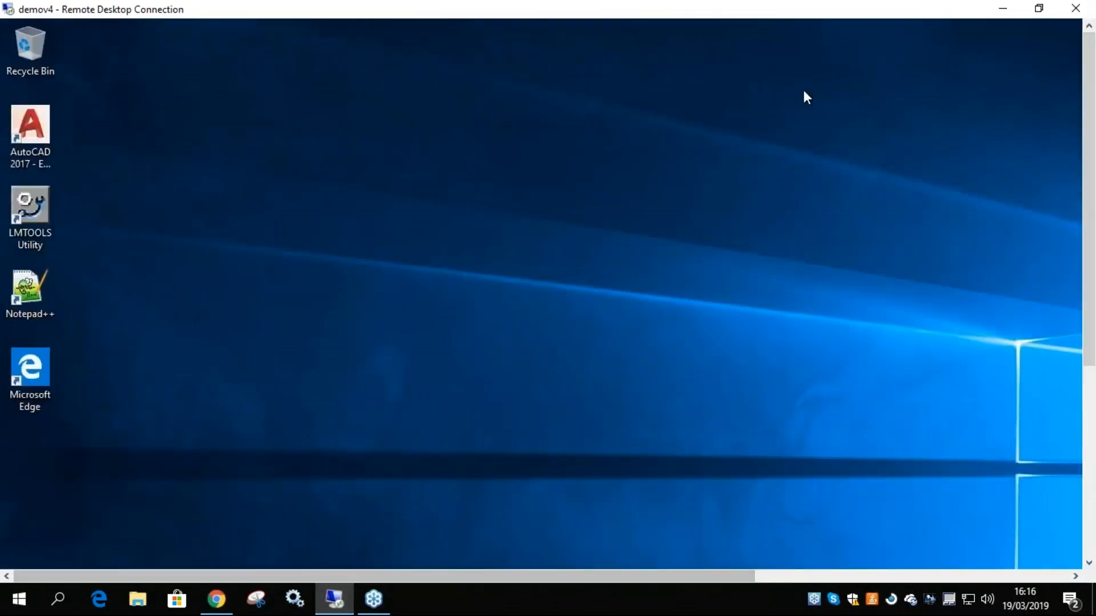
{"action": "left_click", "coordinate": [1002, 9]}
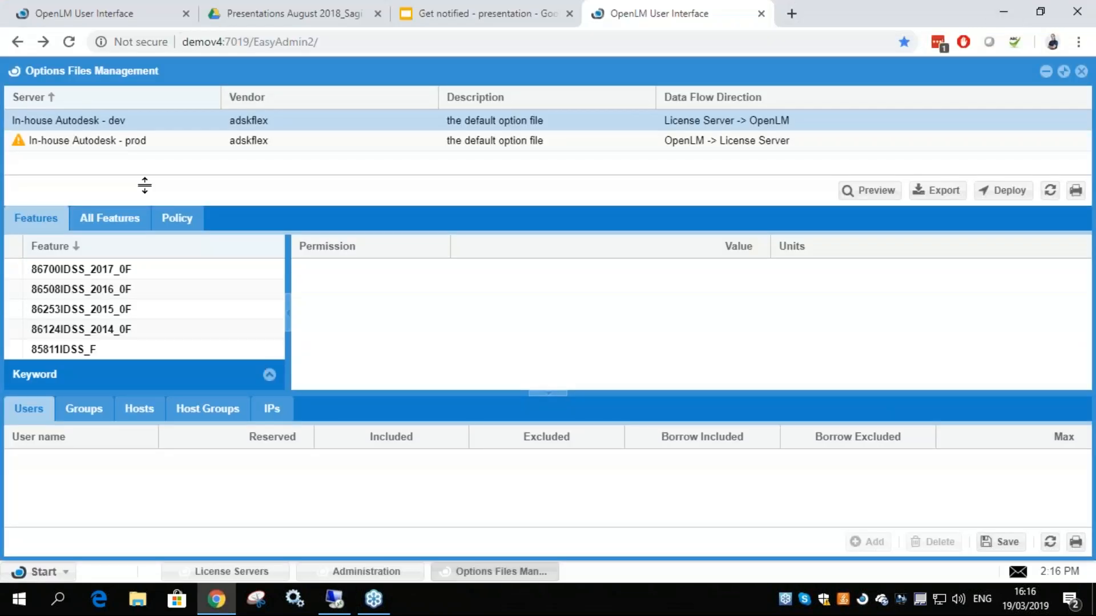
Add the UK - Marketing group to the 86700IDSS_2017_0F feature of the In-house Autodesk - prod server
{"action": "left_click", "coordinate": [123, 271]}
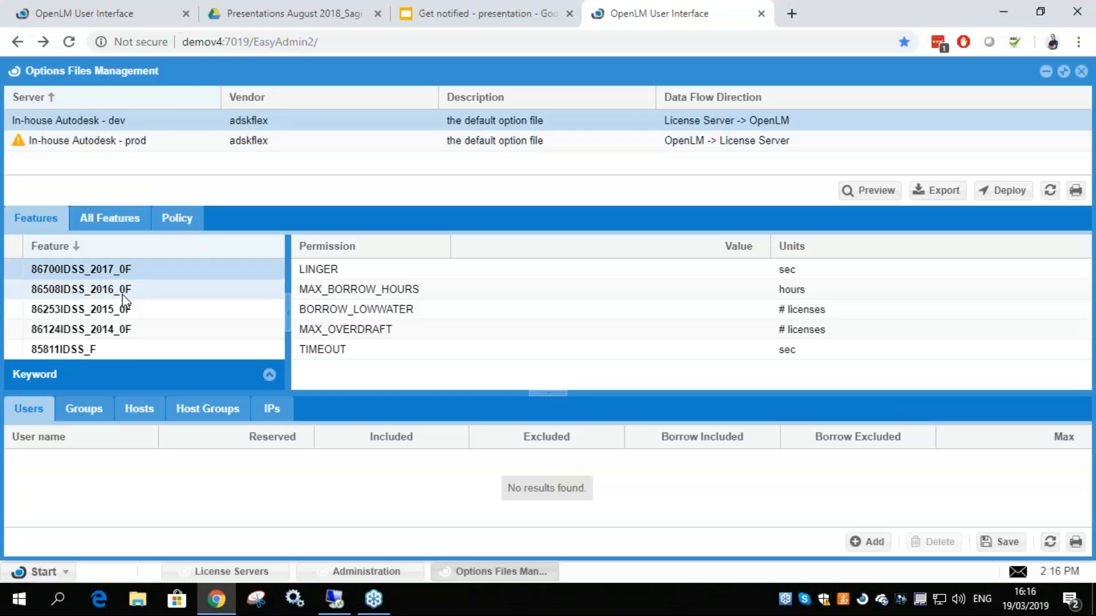
{"action": "left_click", "coordinate": [141, 142]}
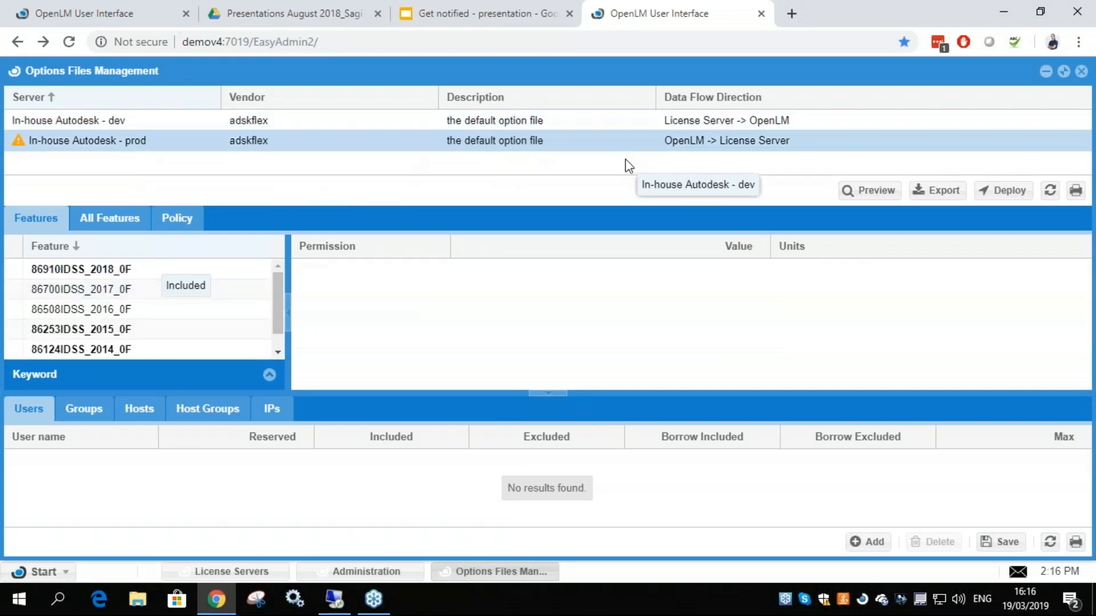
{"action": "left_click", "coordinate": [107, 292]}
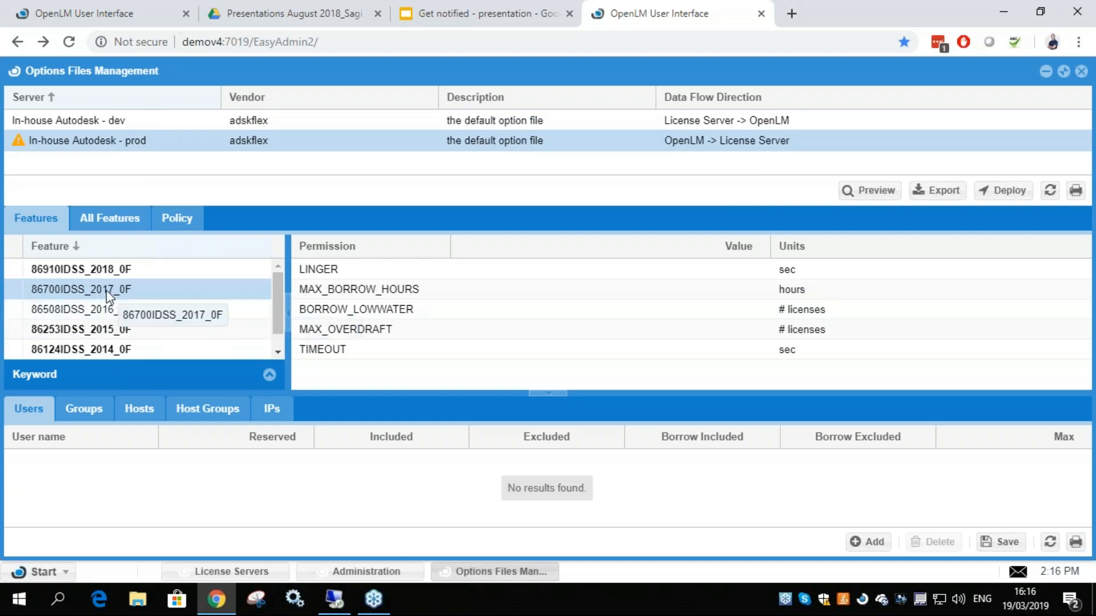
{"action": "left_click", "coordinate": [79, 415]}
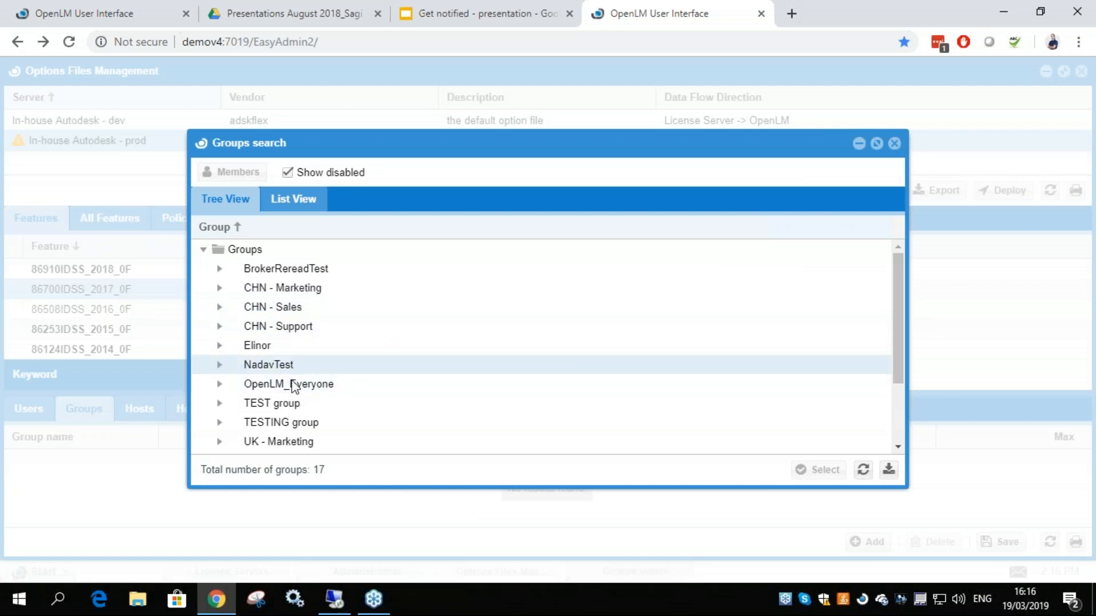
{"action": "scroll", "coordinate": [299, 402], "scroll_direction": "down", "scroll_amount": 3}
{"action": "left_click", "coordinate": [294, 349]}
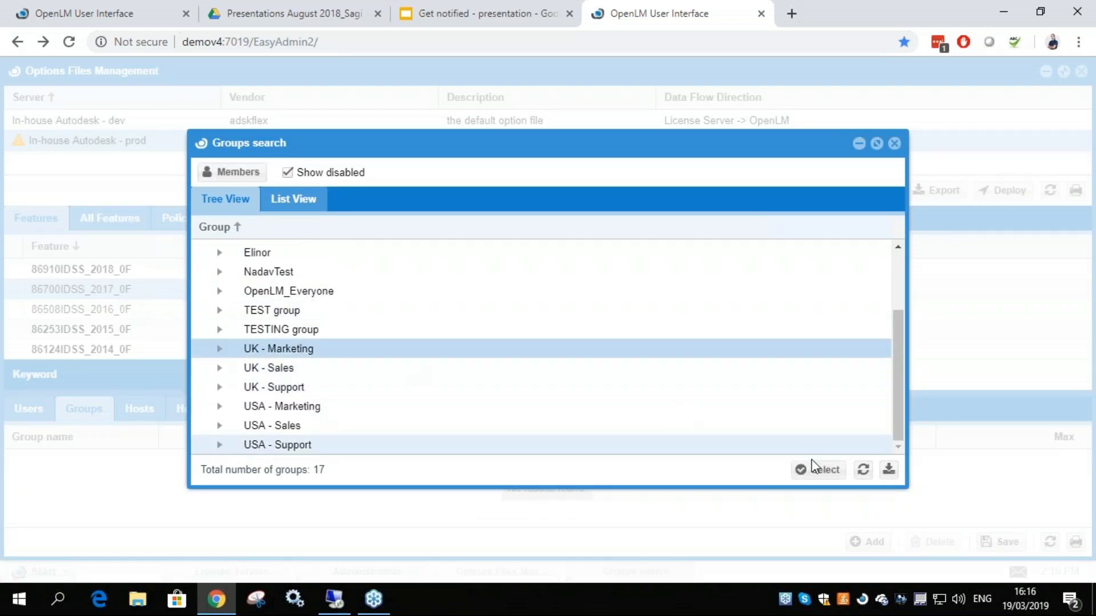
{"action": "left_click", "coordinate": [817, 472]}
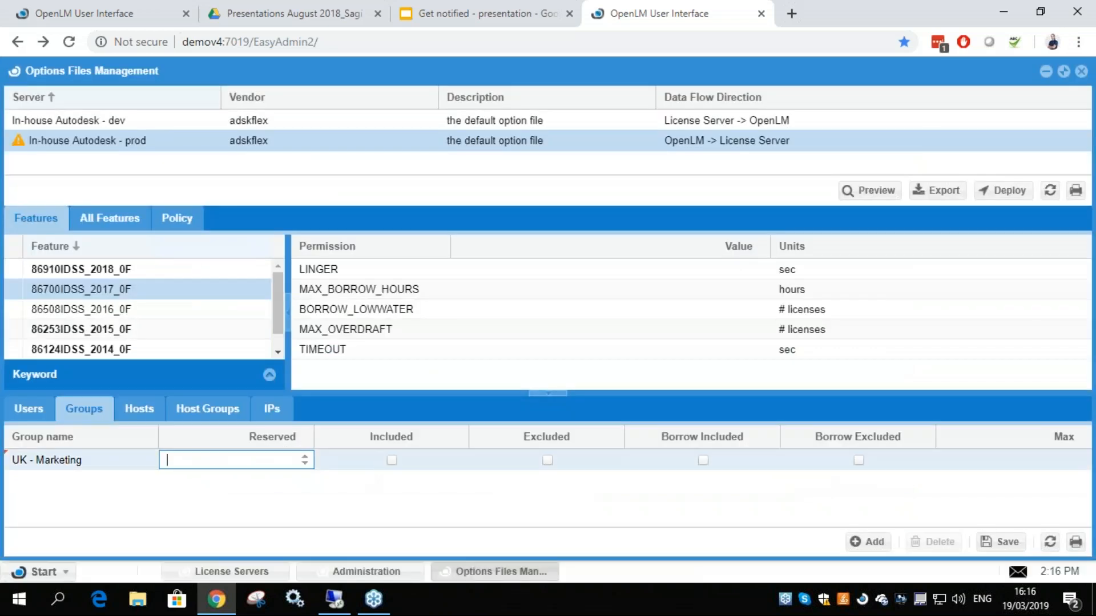
Mark the UK - Marketing group as included for the feature and save the feature details
{"action": "left_click", "coordinate": [392, 462]}
{"action": "left_click", "coordinate": [393, 461]}
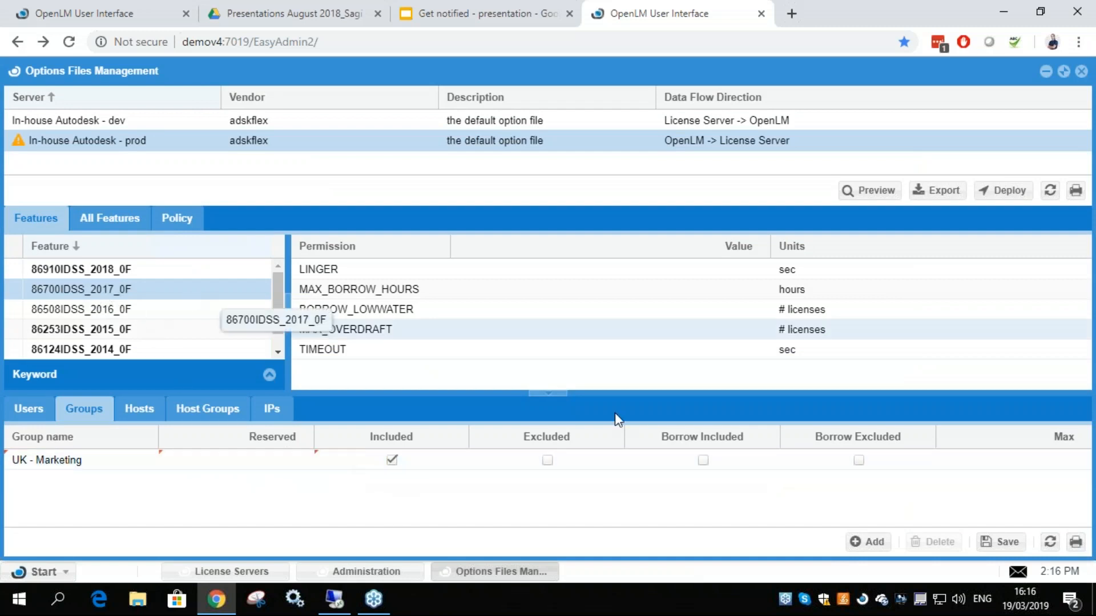
{"action": "left_click", "coordinate": [1003, 541]}
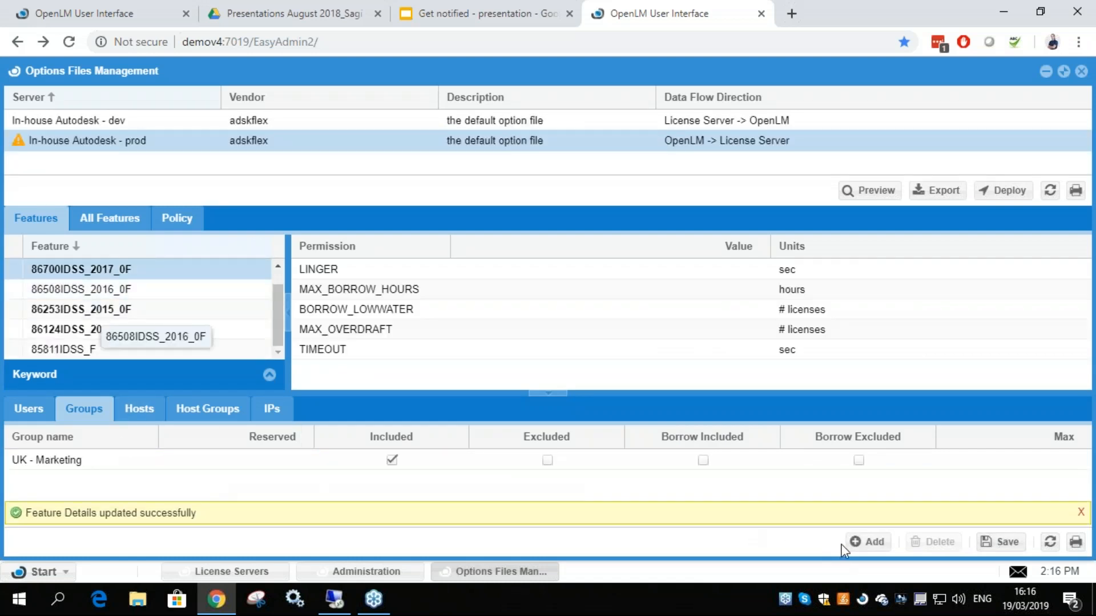
Preview the options file of the In-house Autodesk - prod server, examine the INCLUDE line for UK - Marketing, and close the preview
{"action": "left_click", "coordinate": [861, 192]}
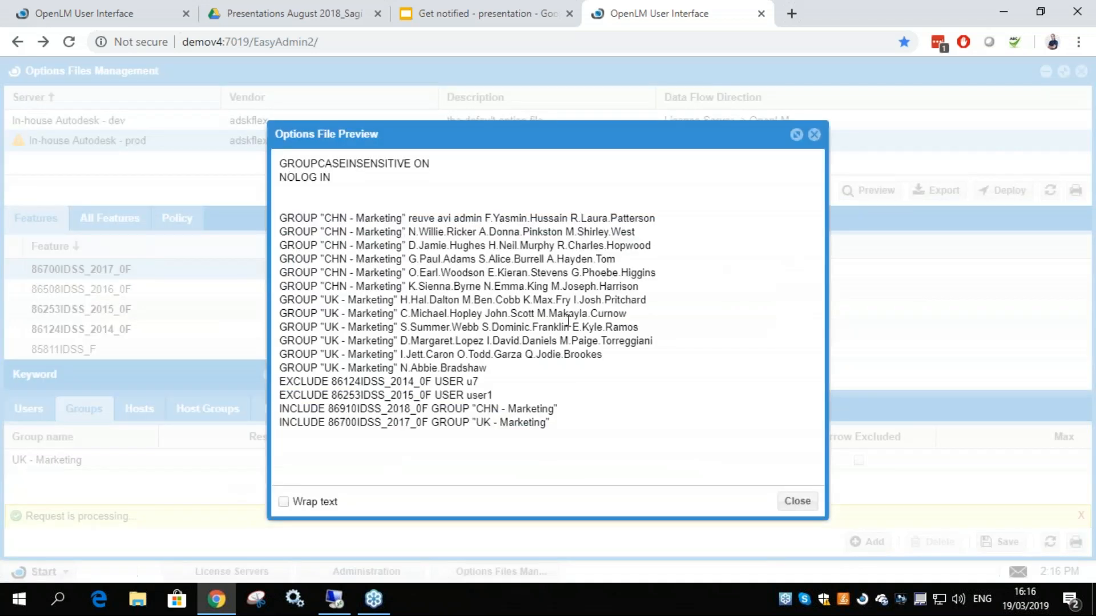
{"action": "left_click_drag", "start_coordinate": [552, 423], "coordinate": [280, 422]}
{"action": "left_click", "coordinate": [323, 423]}
{"action": "left_click_drag", "start_coordinate": [463, 423], "coordinate": [290, 423]}
{"action": "left_click_drag", "start_coordinate": [552, 424], "coordinate": [280, 422]}
{"action": "left_click_drag", "start_coordinate": [496, 422], "coordinate": [500, 423]}
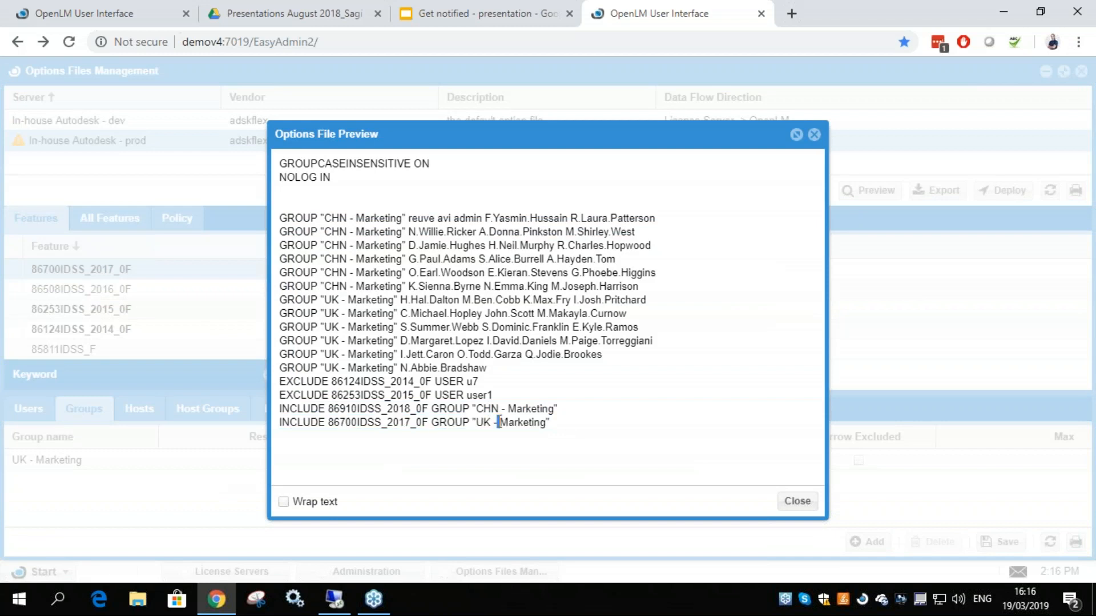
{"action": "left_click", "coordinate": [419, 425]}
{"action": "left_click", "coordinate": [814, 135]}
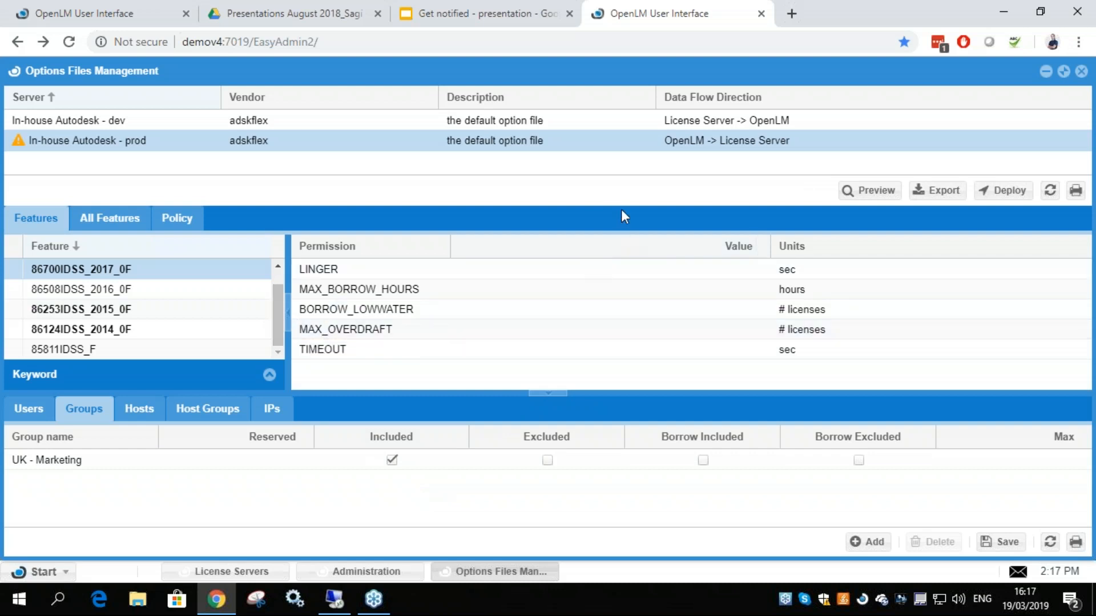
Move the remote desktop session and the browser out of view and launch AutoCAD 2017 from the local desktop
{"action": "left_click", "coordinate": [334, 597]}
{"action": "left_click_drag", "start_coordinate": [631, 9], "coordinate": [1095, 233]}
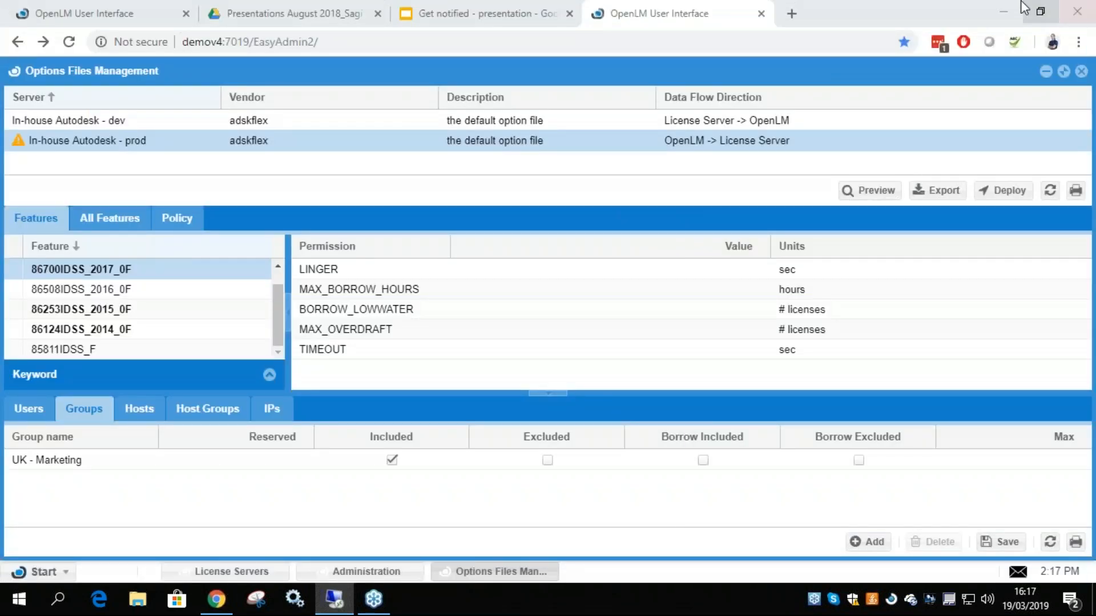
{"action": "left_click", "coordinate": [1003, 12]}
{"action": "double_click", "coordinate": [30, 48]}
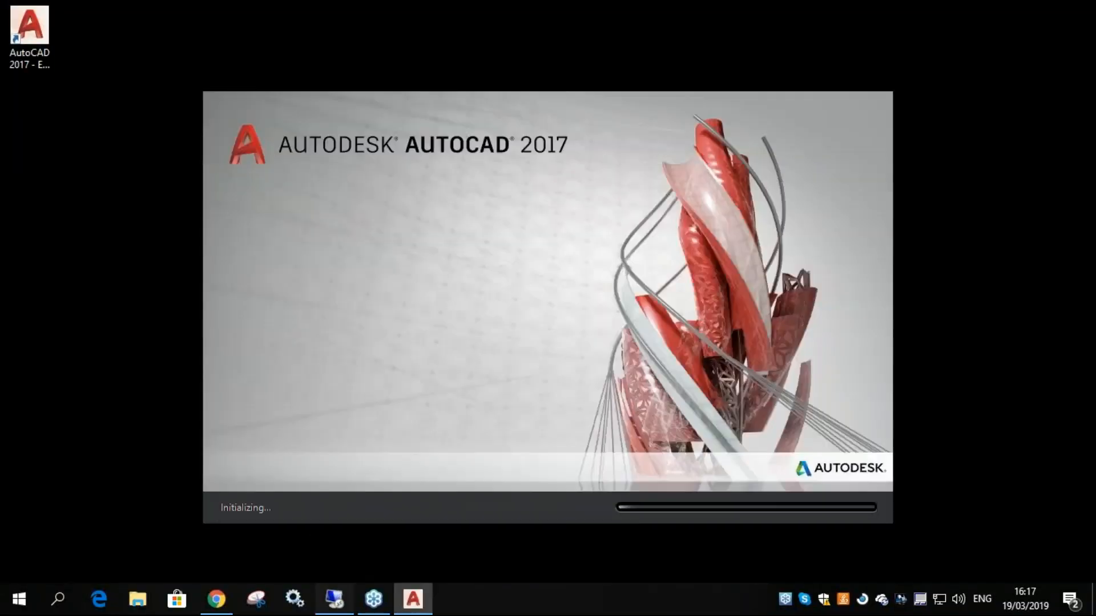
Switch back to the OpenLM User Interface in Chrome and open the OpenLM App Manager administration
{"action": "left_click", "coordinate": [216, 599]}
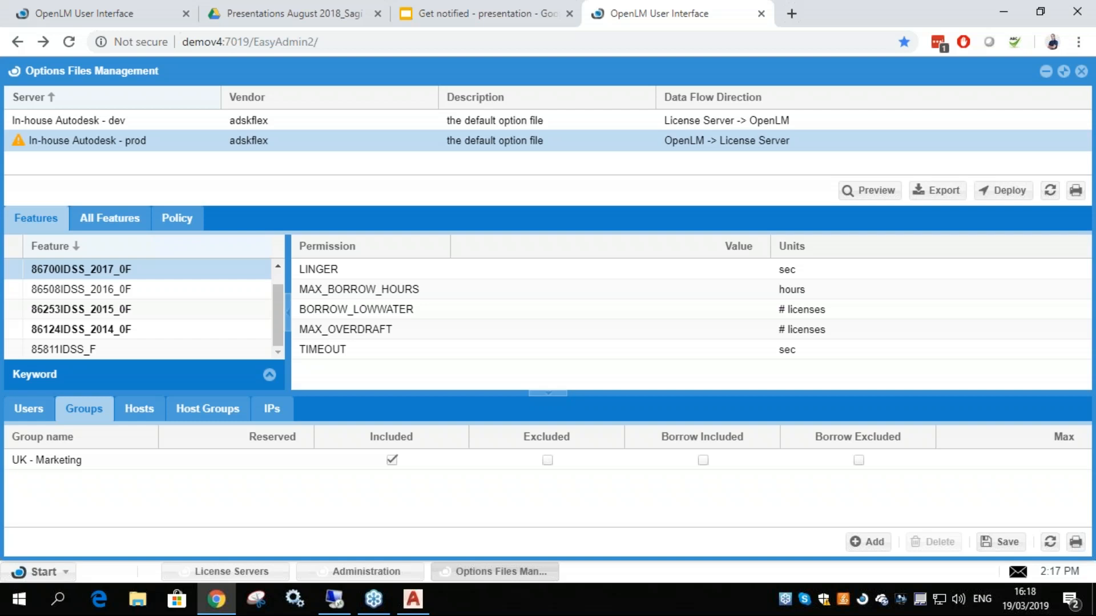
{"action": "left_click", "coordinate": [35, 572]}
{"action": "mouse_move", "coordinate": [80, 422]}
{"action": "left_click", "coordinate": [130, 368]}
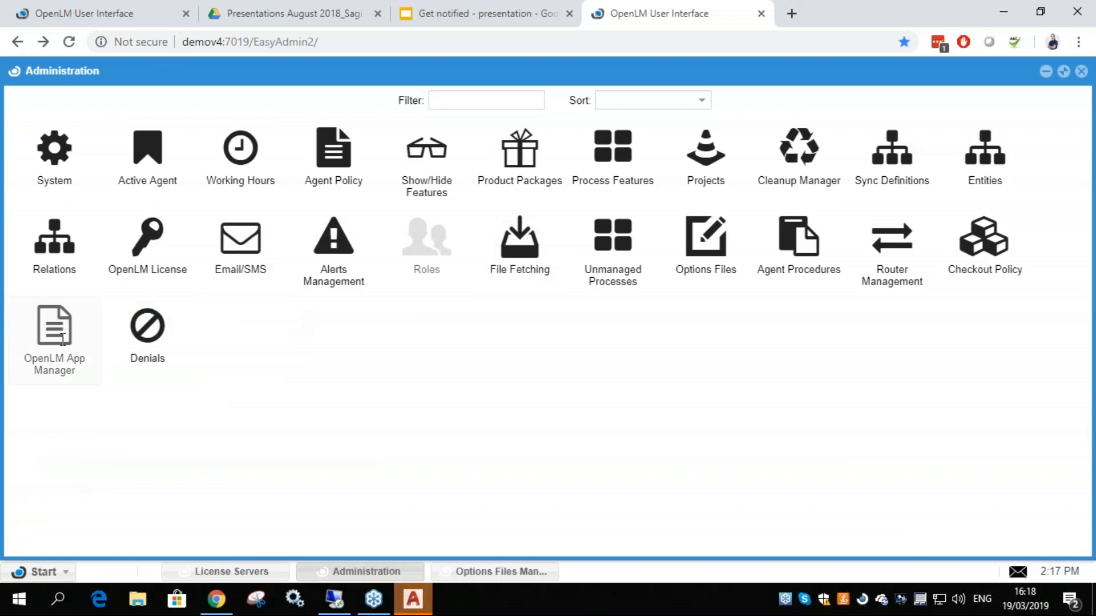
{"action": "left_click", "coordinate": [60, 343]}
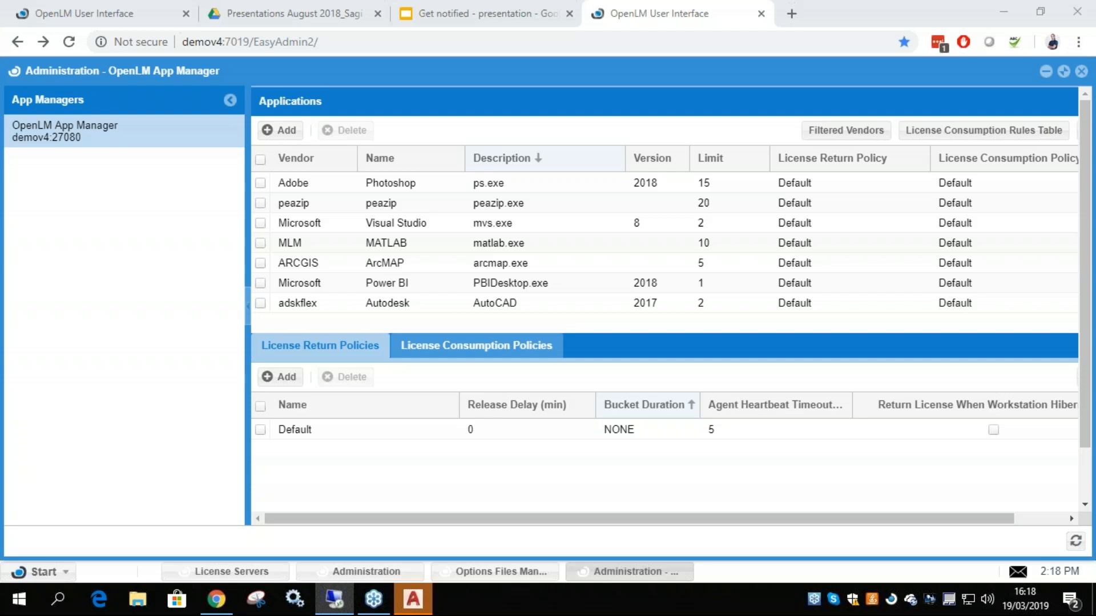
Look over the running AutoCAD window, minimize it, and check the license limit of the Autodesk AutoCAD 2017 application
{"action": "left_click", "coordinate": [414, 599]}
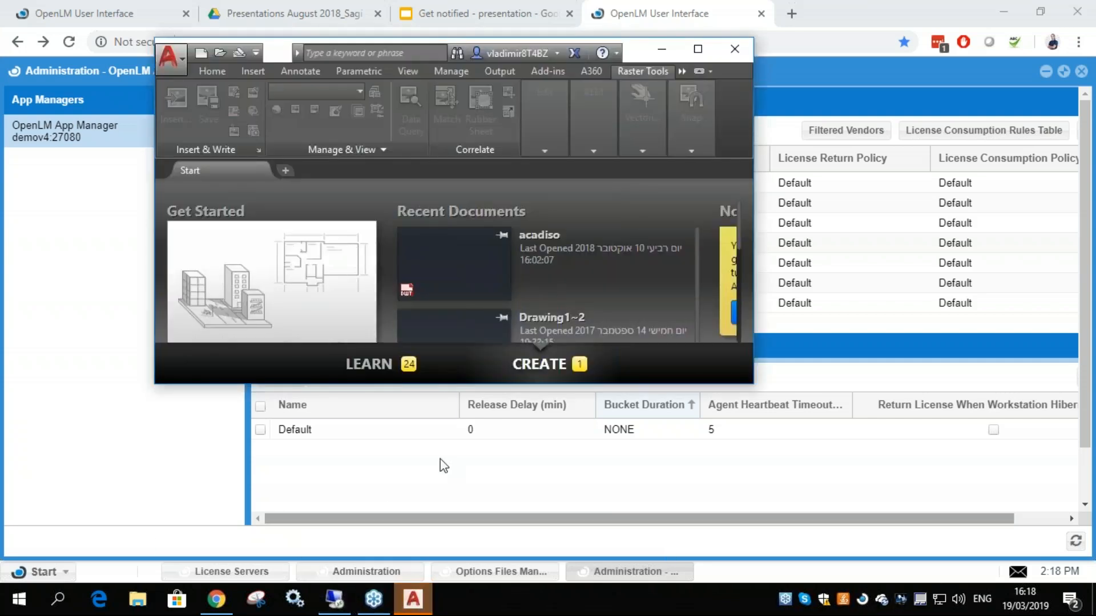
{"action": "left_click", "coordinate": [660, 56]}
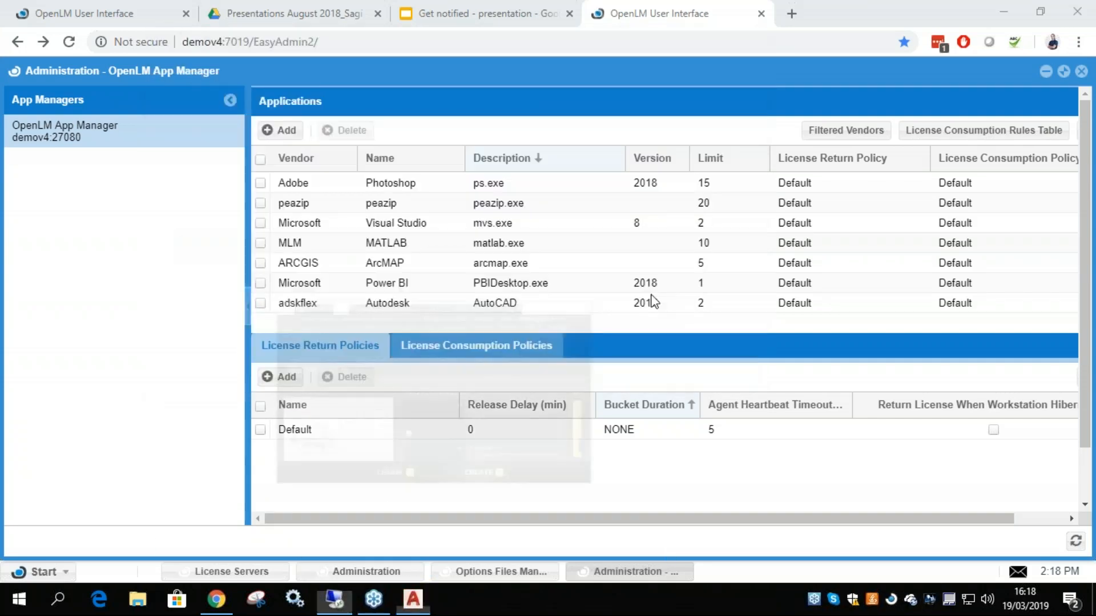
{"action": "left_click", "coordinate": [721, 301]}
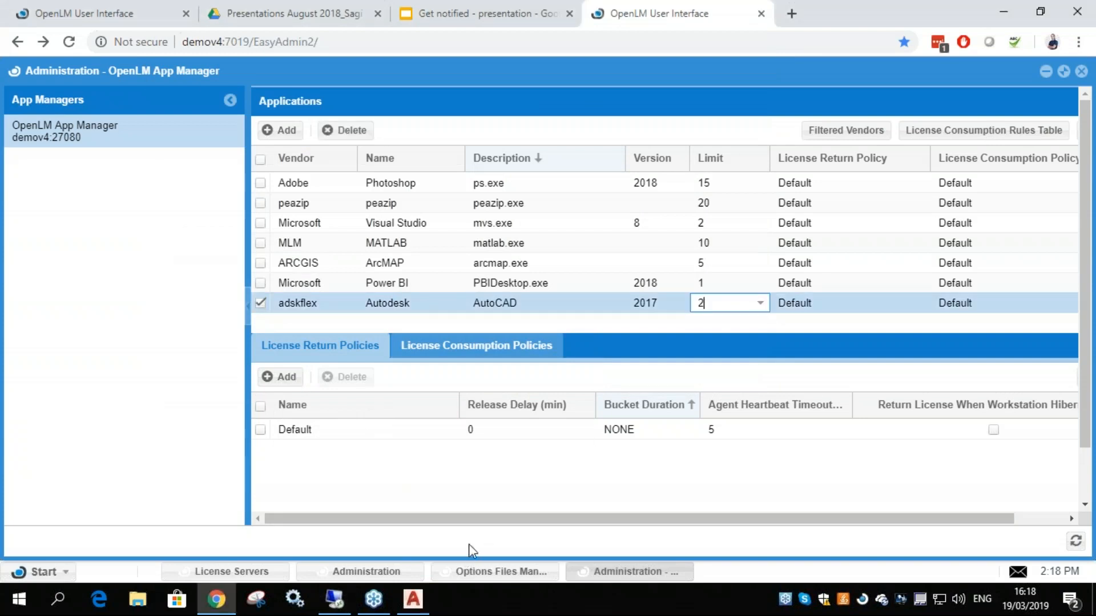
{"action": "left_click", "coordinate": [467, 491]}
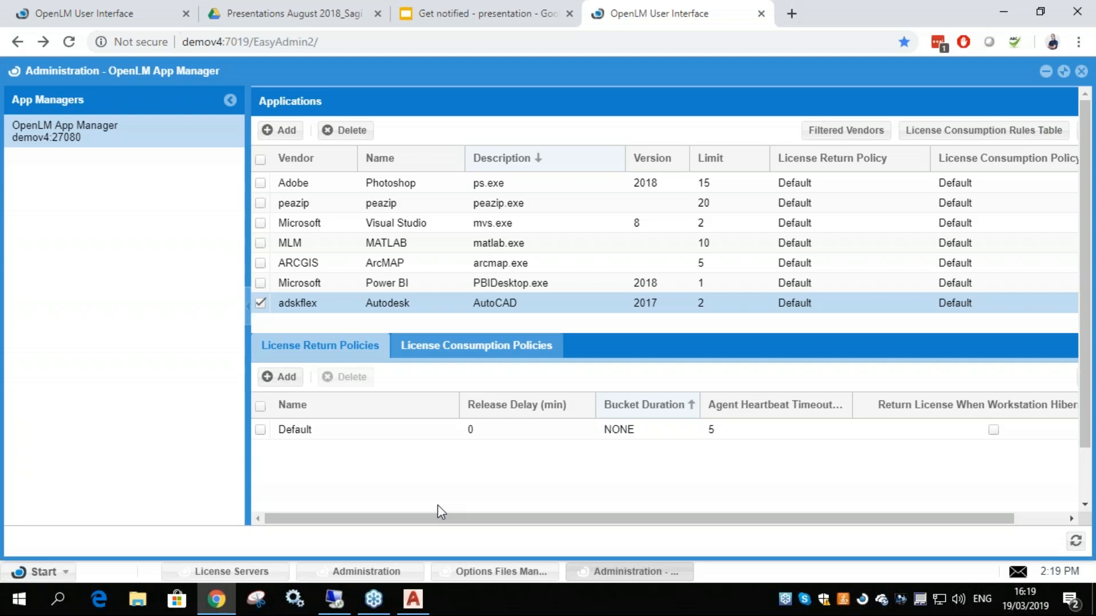
Close the running AutoCAD application and dismiss the incoming Skype notification
{"action": "mouse_move", "coordinate": [416, 607]}
{"action": "left_click", "coordinate": [422, 599]}
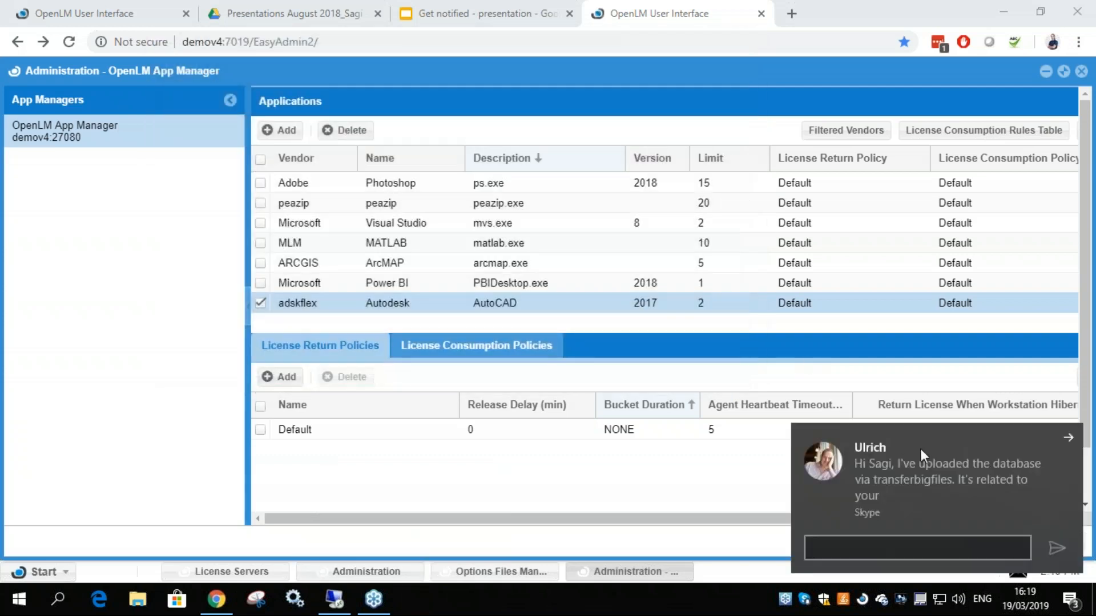
{"action": "left_click", "coordinate": [1069, 439]}
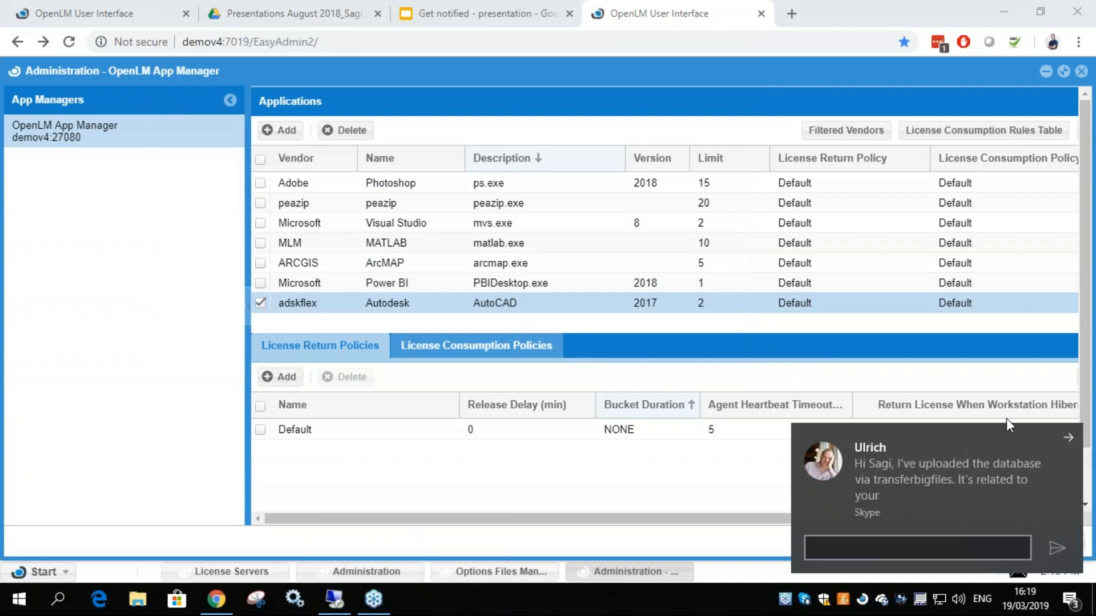
Set the Autodesk AutoCAD 2017 license limit to 0, save the applications list, and dismiss the update message
{"action": "left_click", "coordinate": [707, 303]}
{"action": "type", "text": "0"}
{"action": "left_click", "coordinate": [716, 320]}
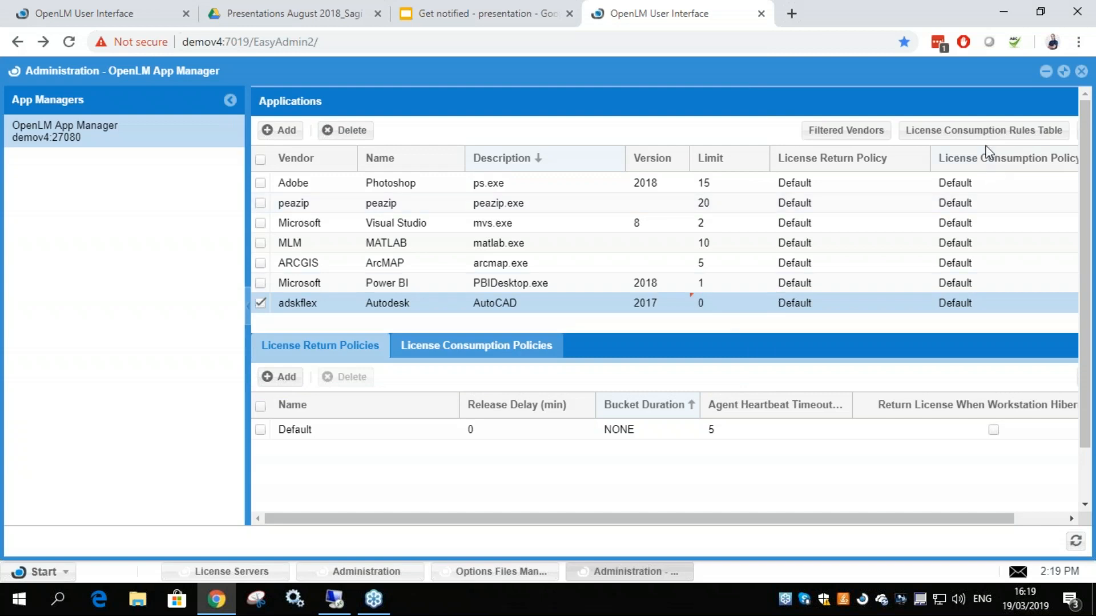
{"action": "left_click_drag", "start_coordinate": [799, 516], "coordinate": [937, 517]}
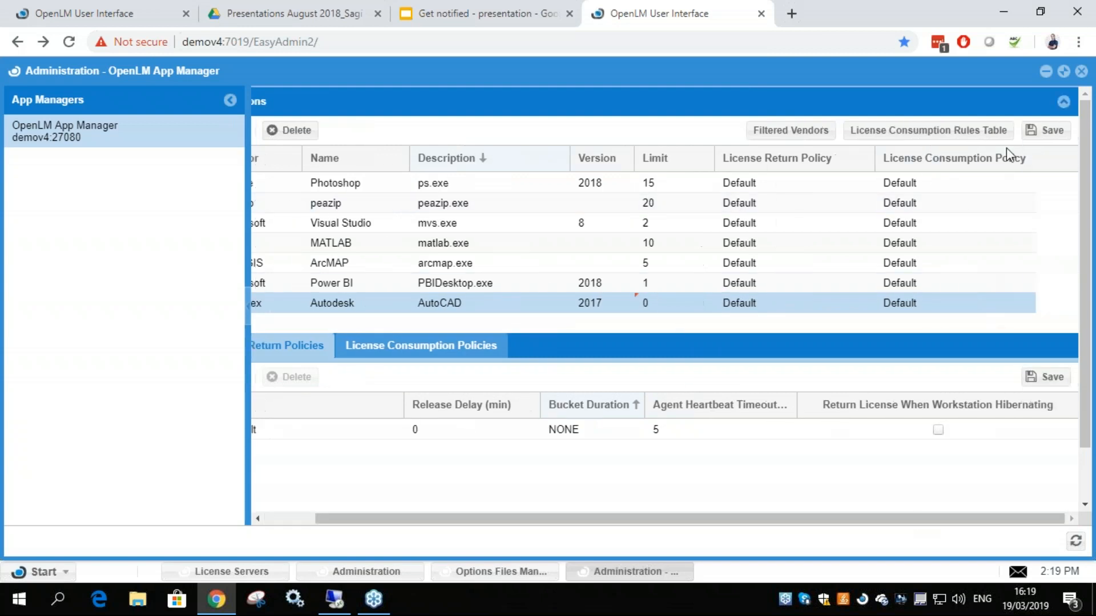
{"action": "left_click", "coordinate": [1044, 130]}
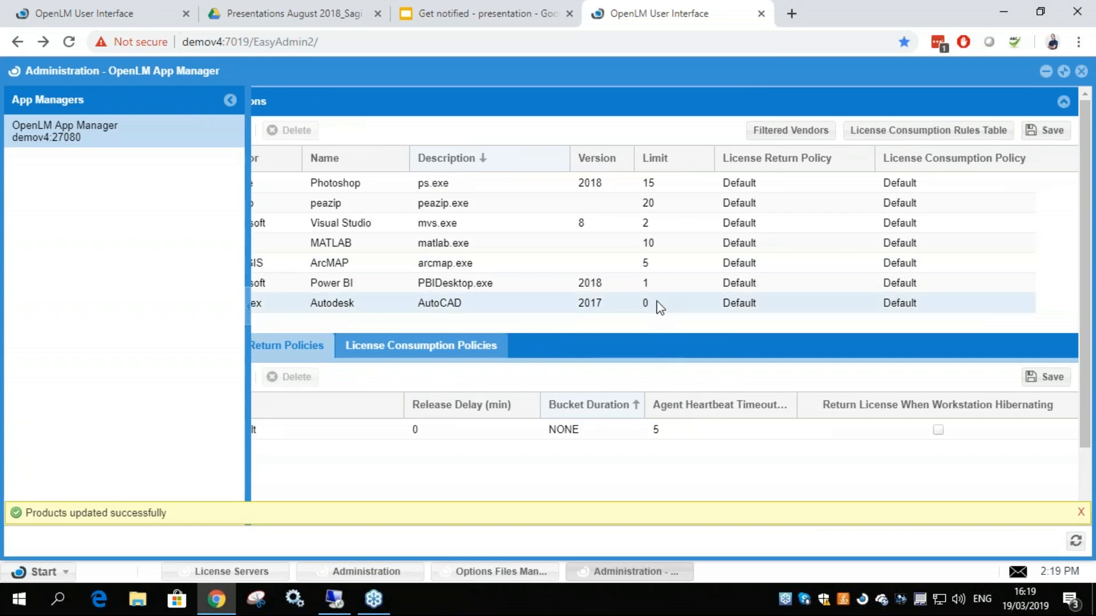
{"action": "left_click", "coordinate": [1080, 512]}
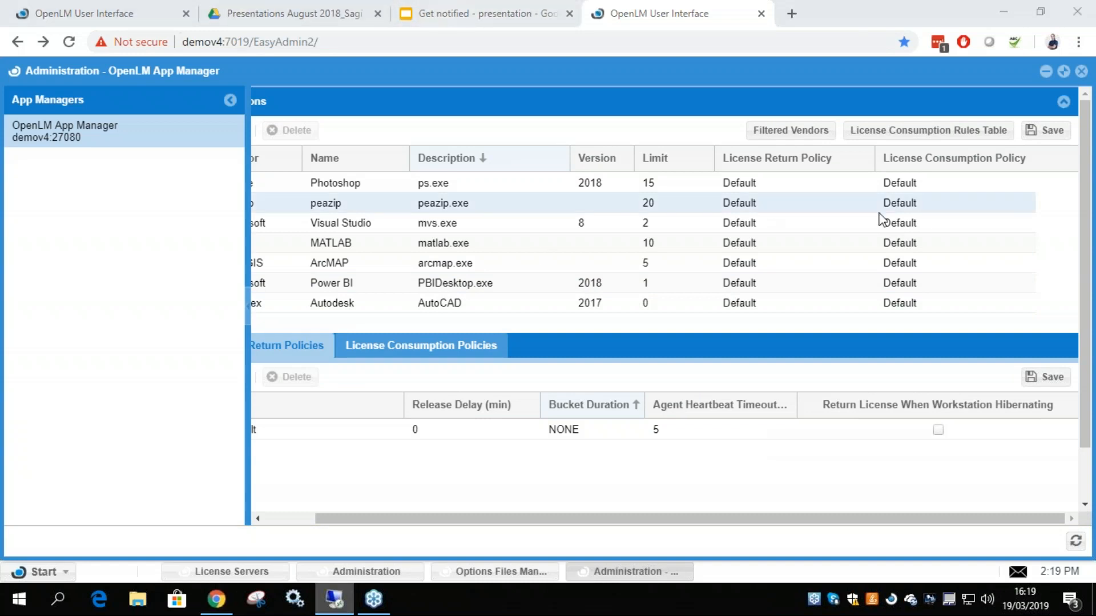
Try to launch AutoCAD 2017 on the demov4 remote desktop, dismiss the error, look over the desktop, and minimize the session
{"action": "left_click_drag", "start_coordinate": [1076, 611], "coordinate": [468, 1]}
{"action": "double_click", "coordinate": [32, 129]}
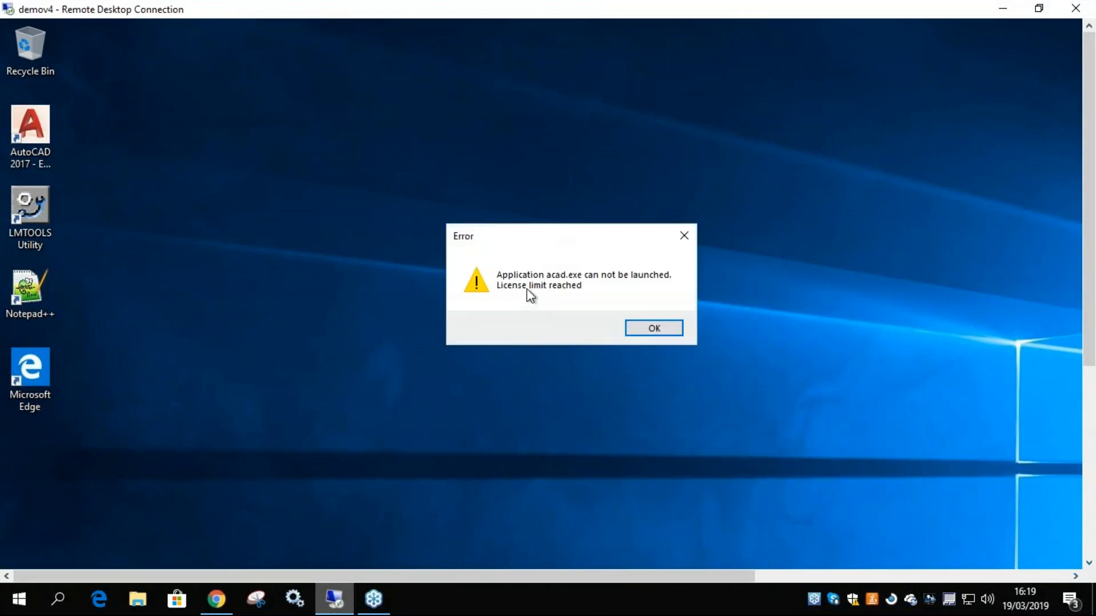
{"action": "left_click", "coordinate": [641, 329]}
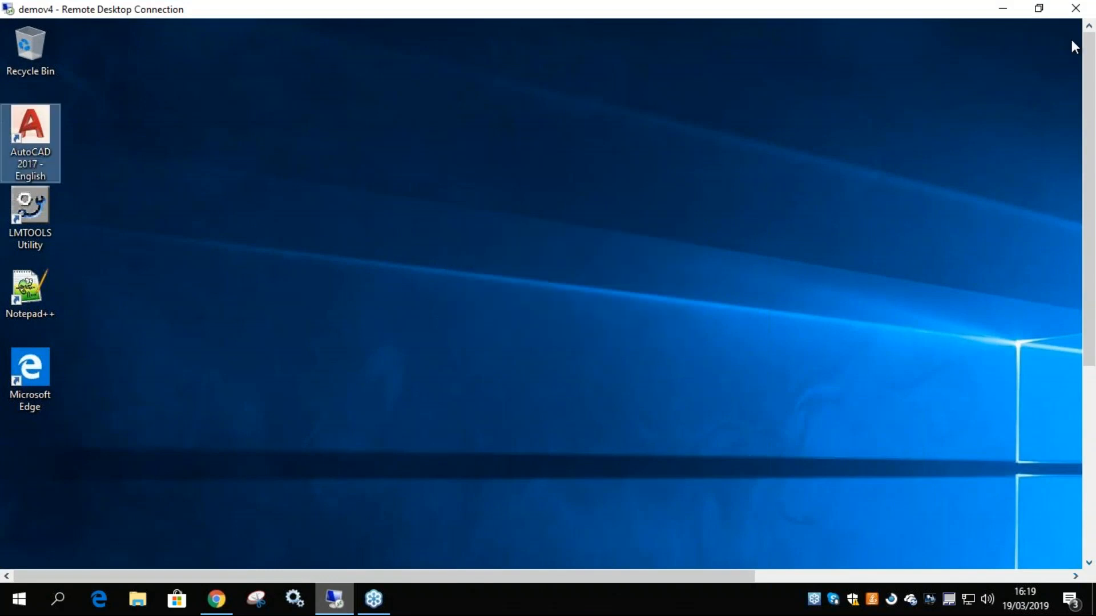
{"action": "left_click_drag", "start_coordinate": [1090, 135], "coordinate": [1089, 365]}
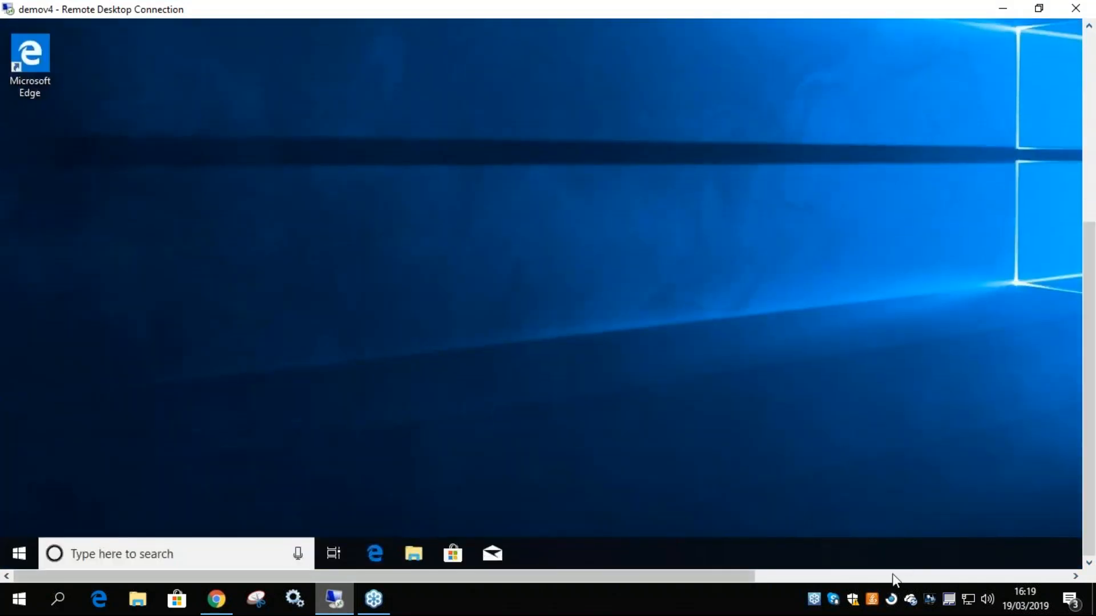
{"action": "left_click", "coordinate": [899, 577]}
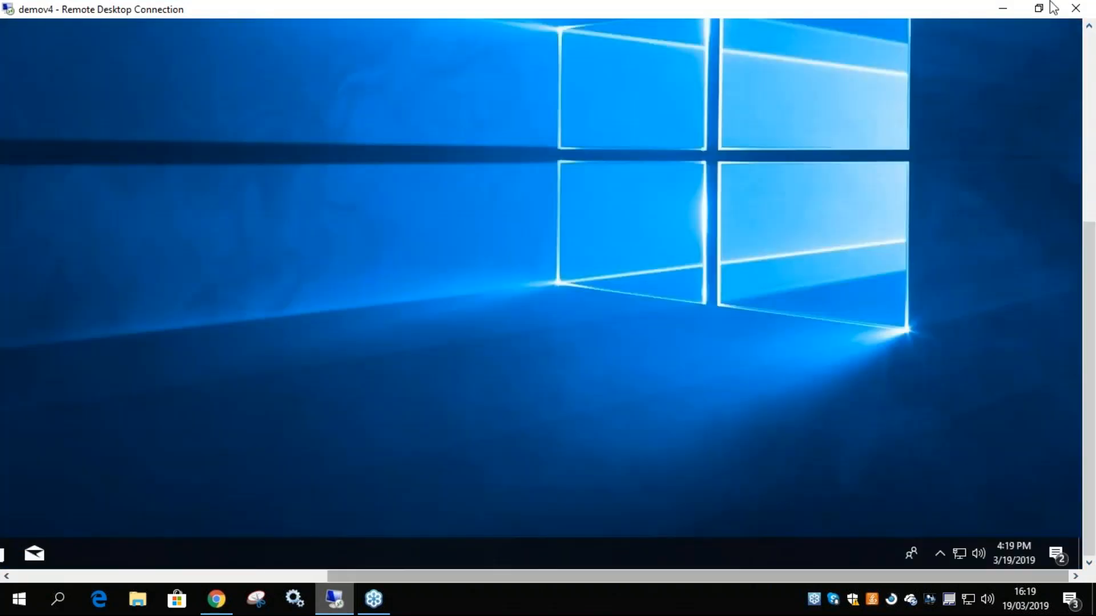
{"action": "left_click", "coordinate": [1002, 9]}
Set the Autodesk AutoCAD 2017 license limit to 2 and save the applications list
{"action": "left_click", "coordinate": [655, 304]}
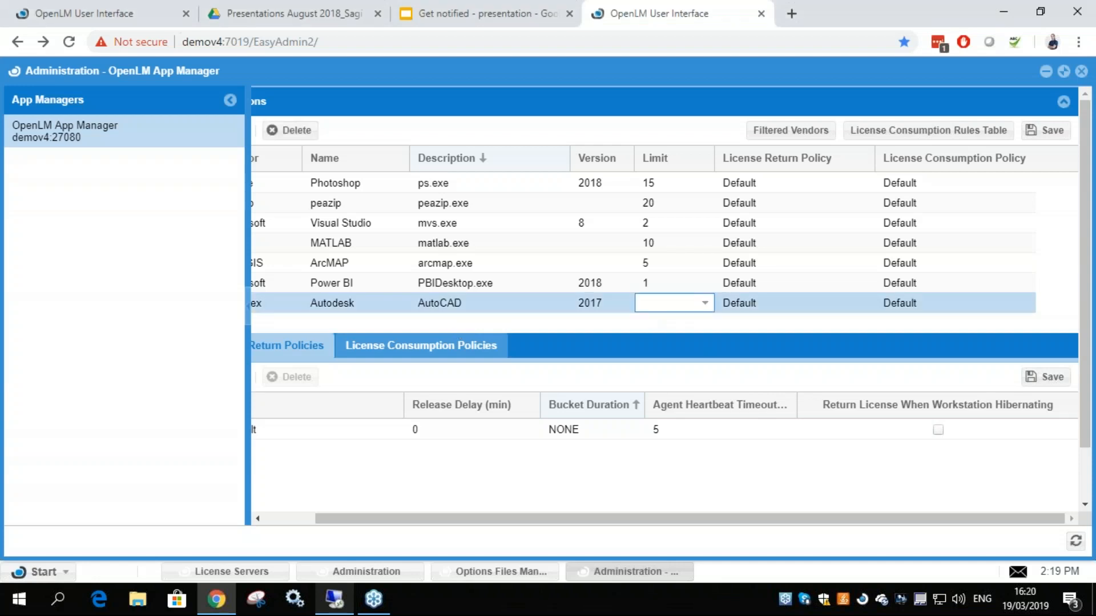
{"action": "type", "text": "2"}
{"action": "left_click", "coordinate": [1044, 130]}
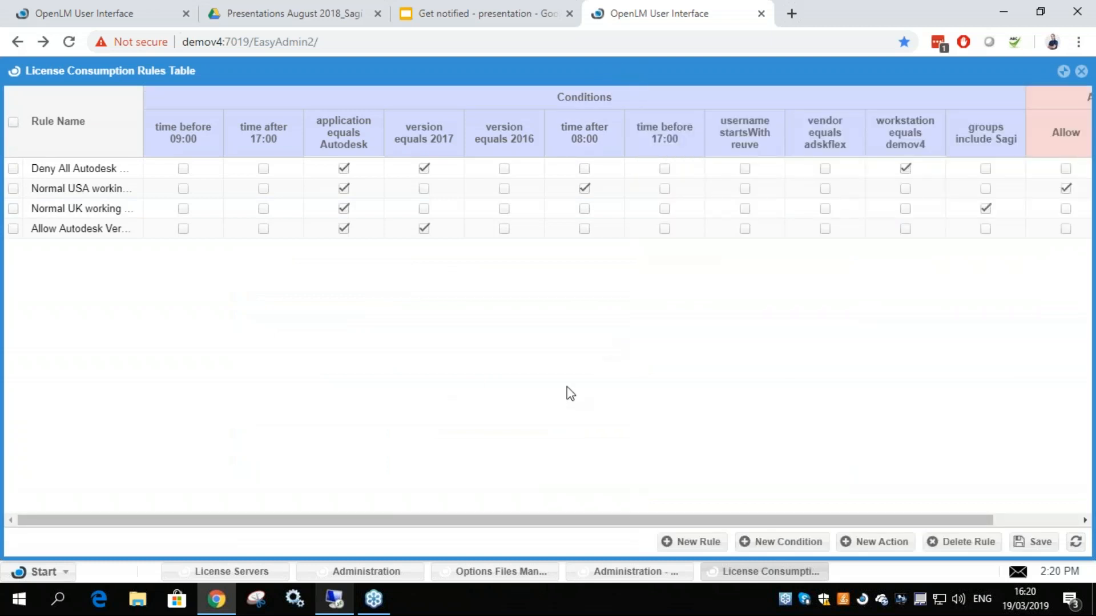
Set the Normal USA working hours rule's action to Deny instead of Allow, save the rules table, and dismiss the update message
{"action": "left_click_drag", "start_coordinate": [289, 523], "coordinate": [421, 525]}
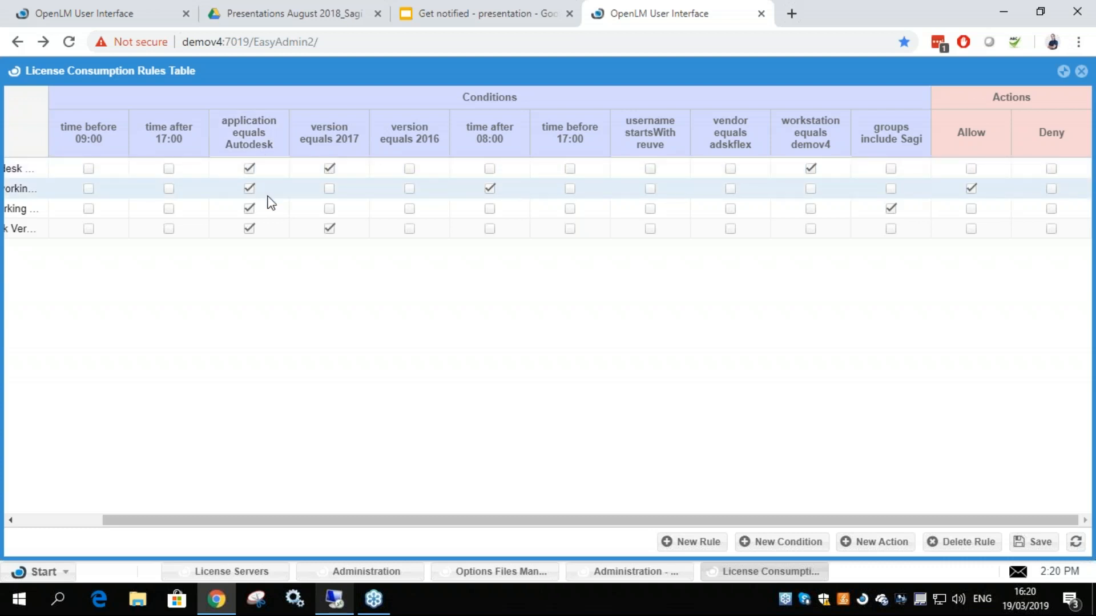
{"action": "left_click", "coordinate": [329, 189]}
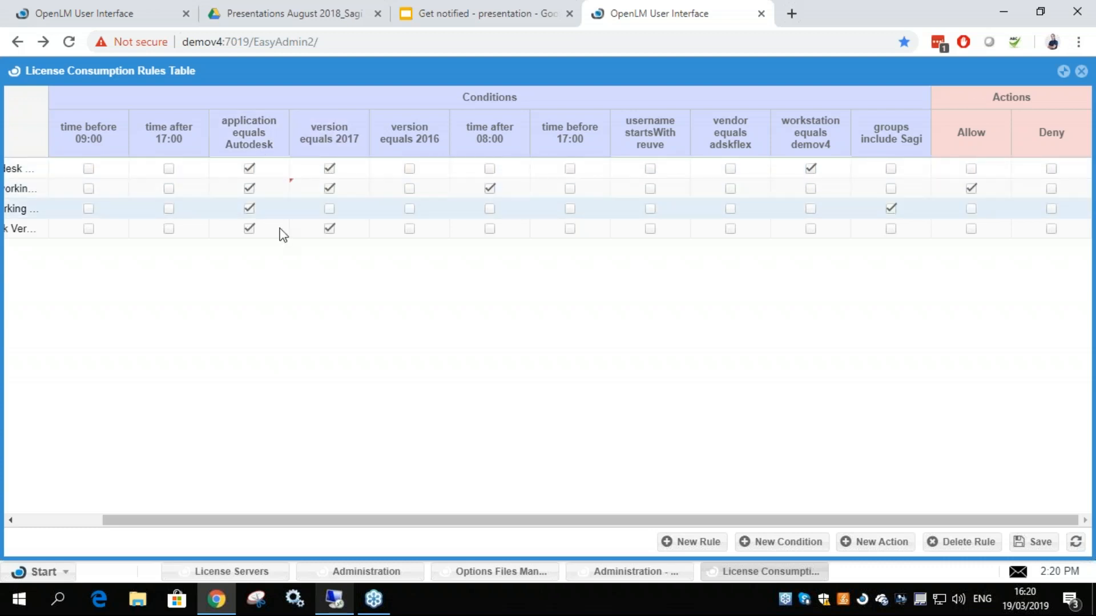
{"action": "left_click", "coordinate": [329, 188]}
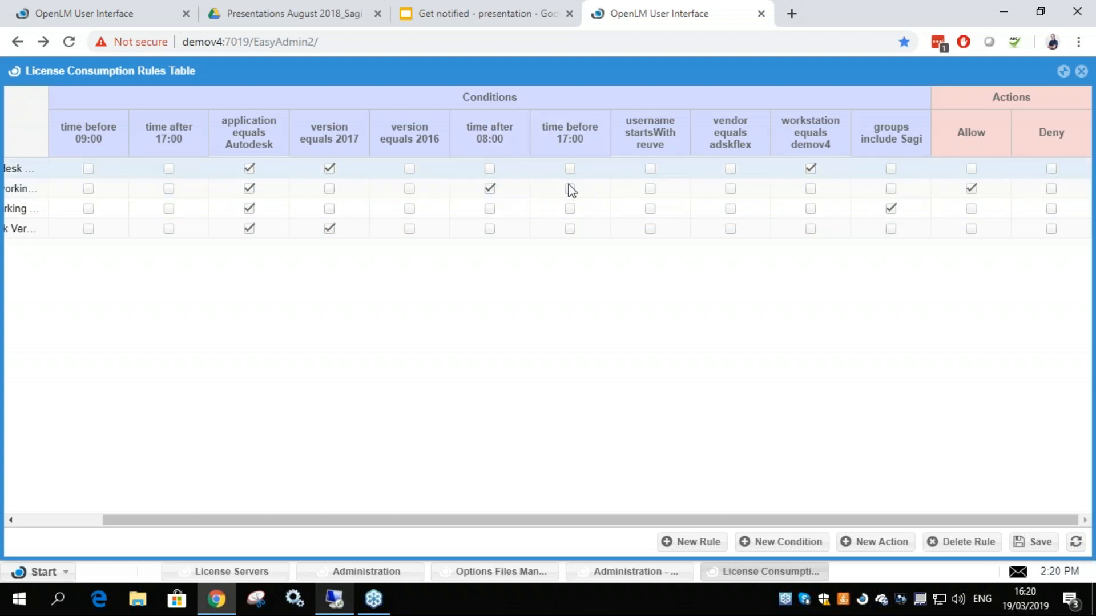
{"action": "left_click", "coordinate": [1051, 188]}
{"action": "left_click", "coordinate": [971, 188]}
{"action": "left_click", "coordinate": [1034, 543]}
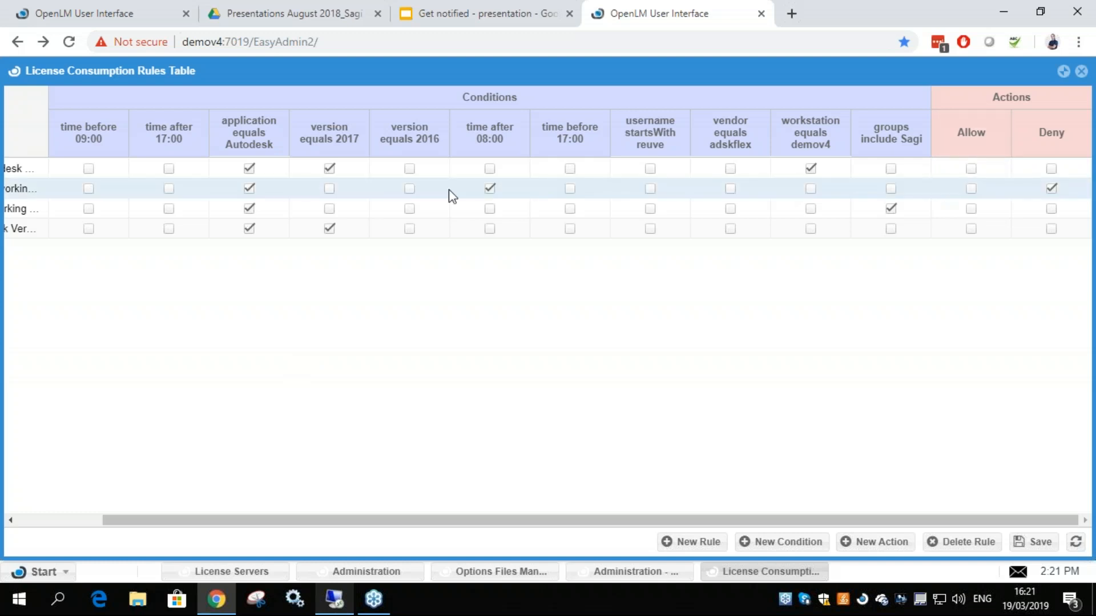
{"action": "left_click", "coordinate": [1033, 542]}
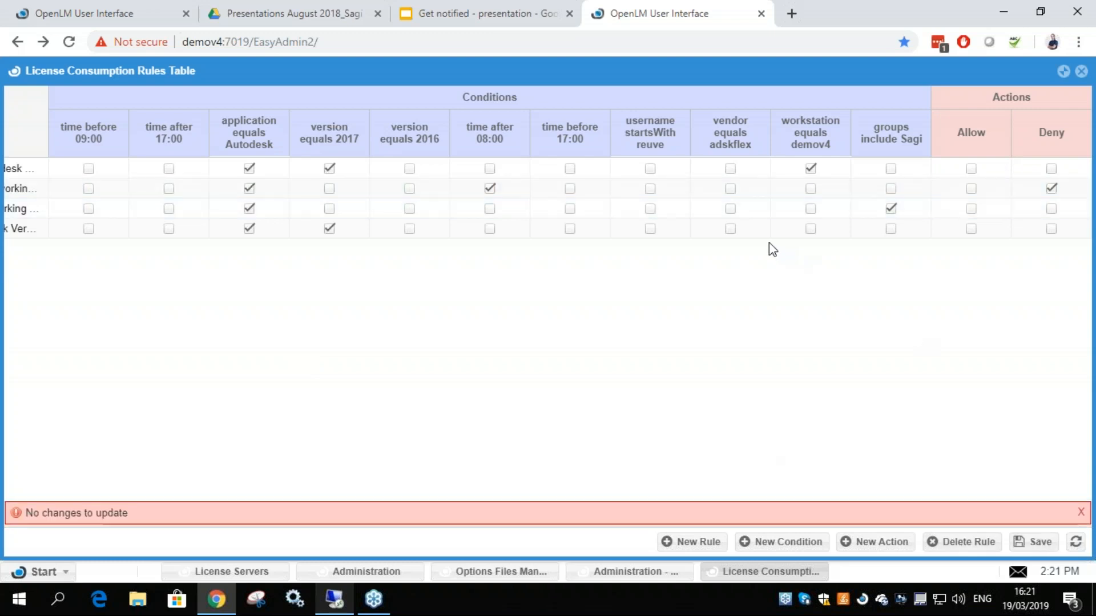
{"action": "left_click", "coordinate": [1081, 512]}
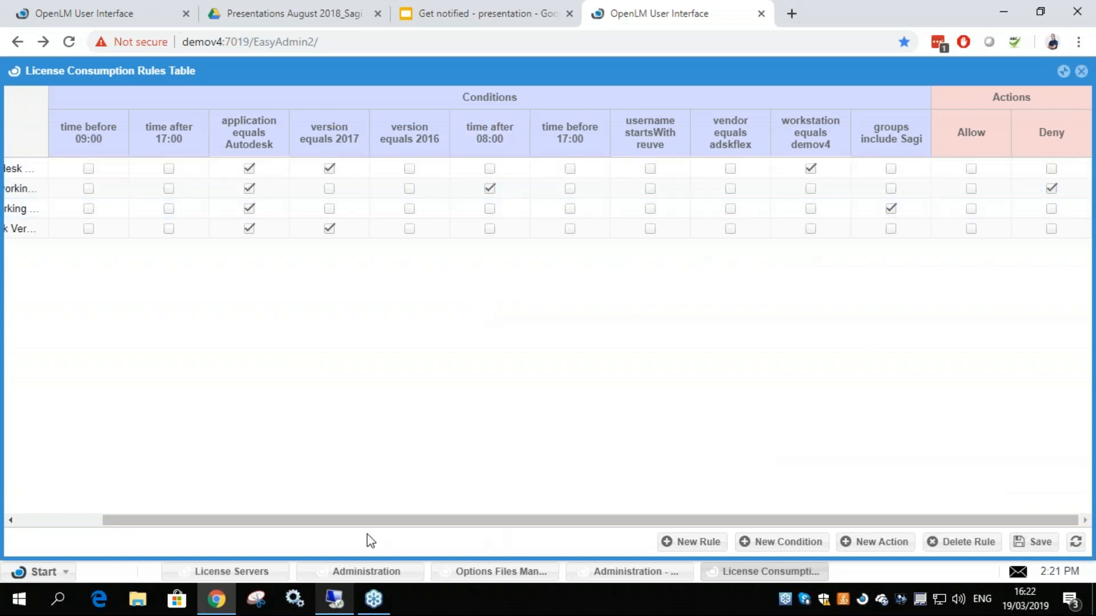
Switch to the demov4 remote desktop, shrink its window, and bring the OpenLM license release notice into view
{"action": "left_click", "coordinate": [334, 599]}
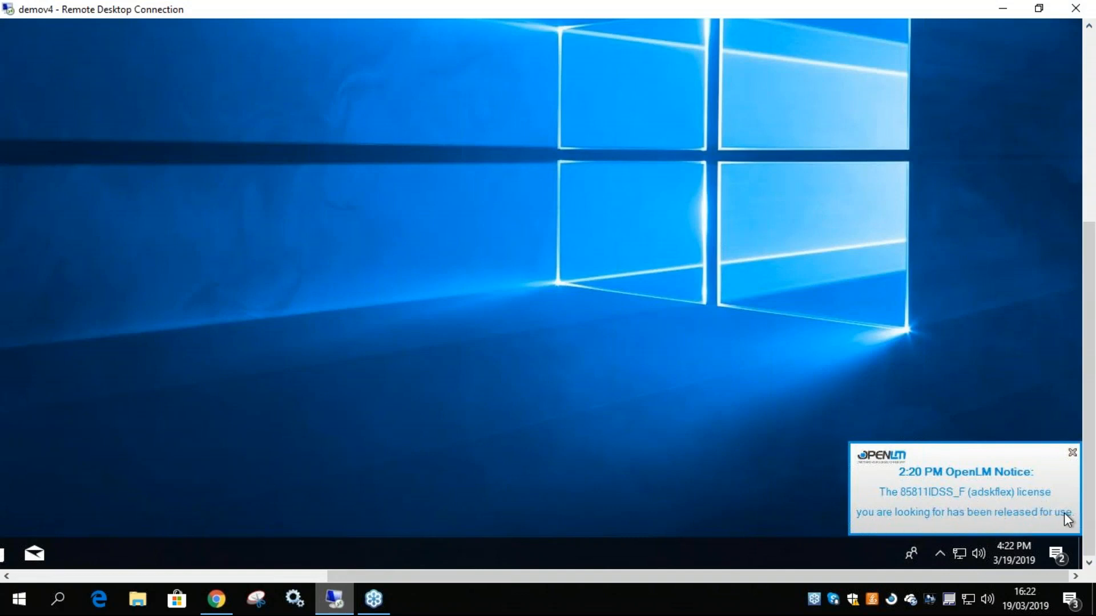
{"action": "mouse_move", "coordinate": [916, 575]}
{"action": "left_mouse_down"}
{"action": "mouse_move", "coordinate": [773, 576]}
{"action": "mouse_move", "coordinate": [931, 576]}
{"action": "left_mouse_up"}
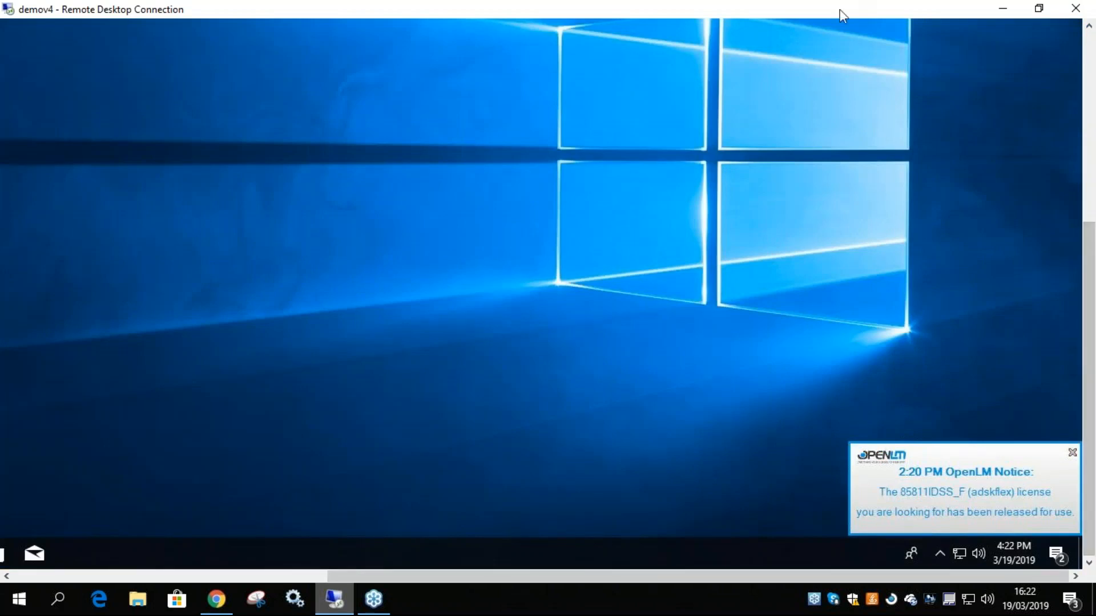
{"action": "double_click", "coordinate": [840, 9]}
{"action": "left_click_drag", "start_coordinate": [903, 220], "coordinate": [901, 297]}
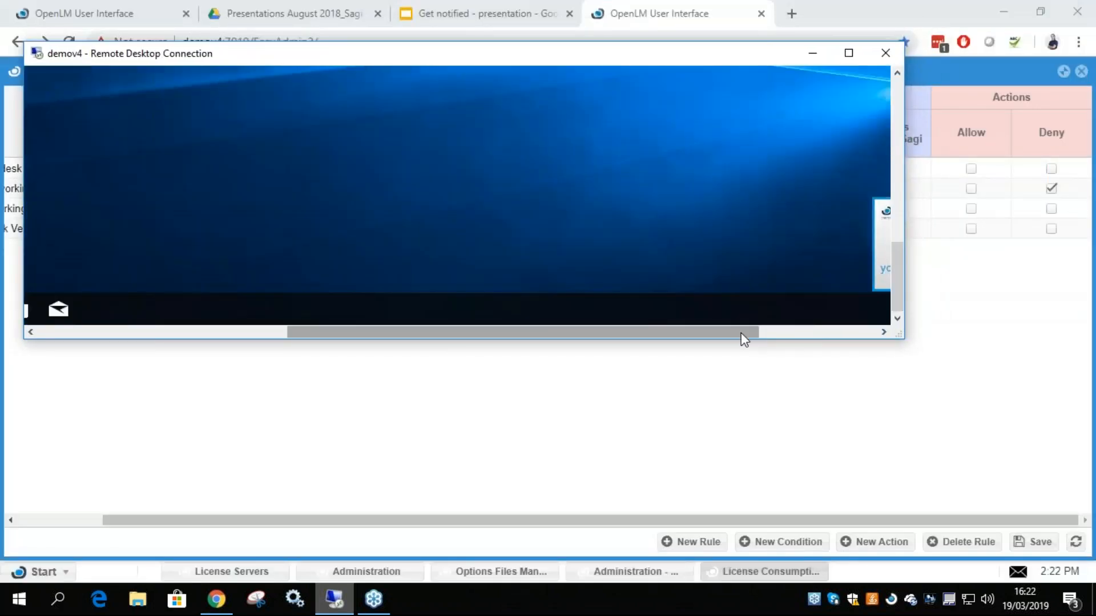
{"action": "left_click_drag", "start_coordinate": [744, 339], "coordinate": [839, 386]}
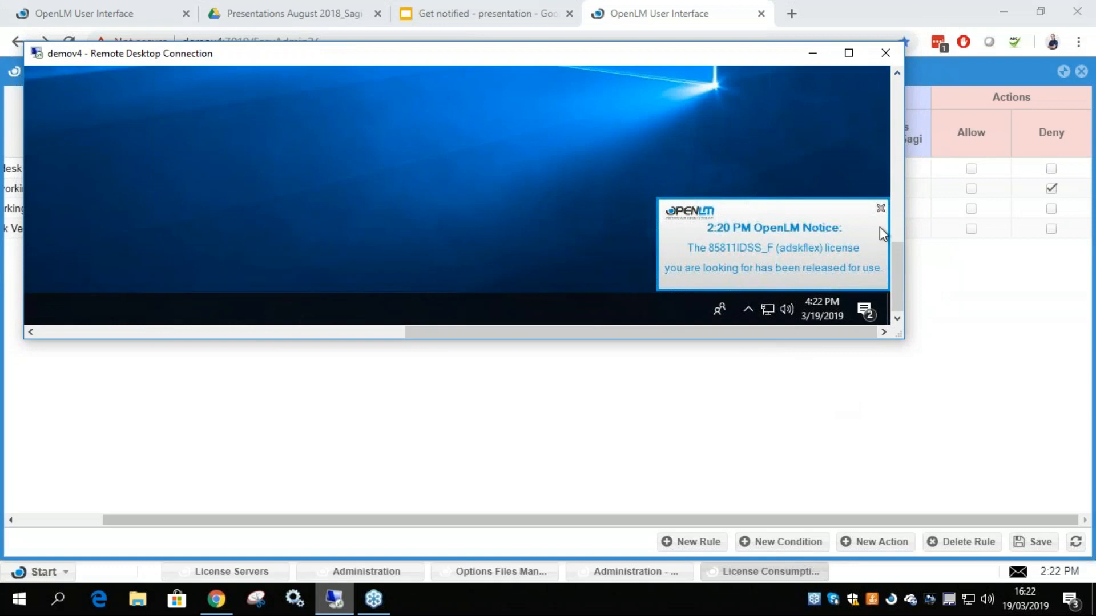
Dismiss the OpenLM license release notice and move the remote desktop window below the license consumption rules
{"action": "mouse_move", "coordinate": [897, 252]}
{"action": "left_mouse_down"}
{"action": "mouse_move", "coordinate": [896, 228]}
{"action": "mouse_move", "coordinate": [899, 258]}
{"action": "left_mouse_up"}
{"action": "left_click_drag", "start_coordinate": [898, 255], "coordinate": [897, 160]}
{"action": "left_click_drag", "start_coordinate": [915, 203], "coordinate": [906, 262]}
{"action": "scroll", "coordinate": [885, 258], "scroll_direction": "up", "scroll_amount": 1}
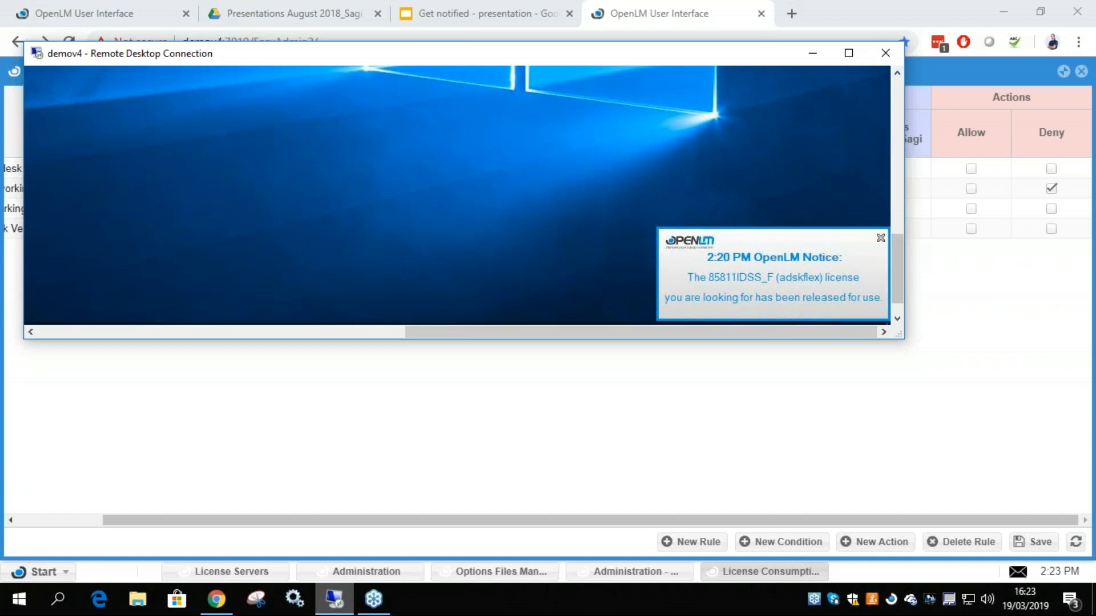
{"action": "left_click", "coordinate": [880, 238]}
{"action": "left_click_drag", "start_coordinate": [775, 54], "coordinate": [801, 321]}
{"action": "left_click", "coordinate": [874, 263]}
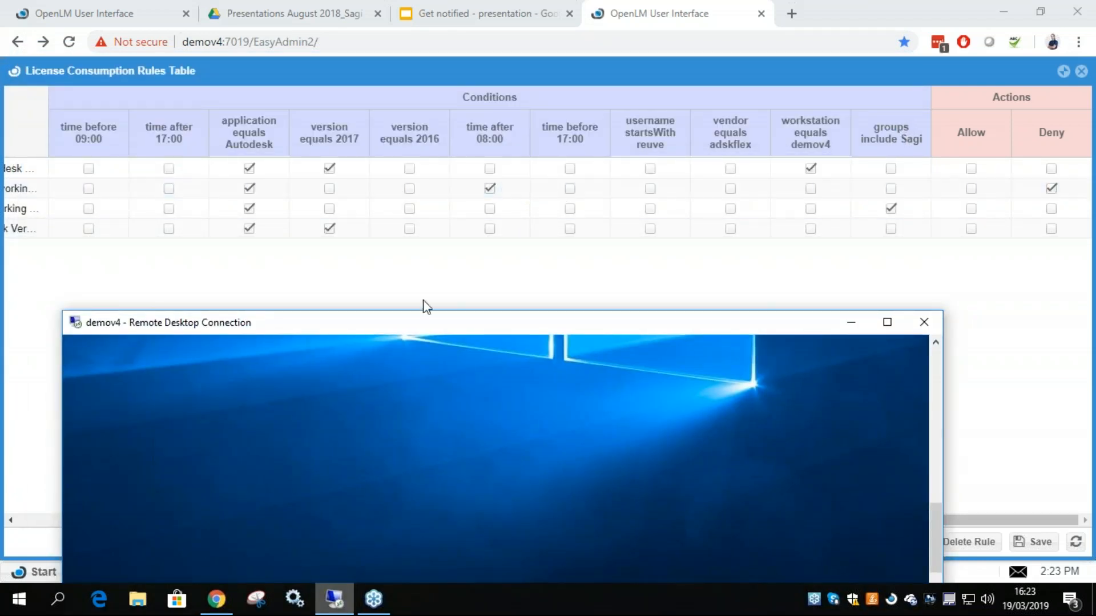
Maximize the demov4 session, try to launch AutoCAD 2017, and compare the error with the rule names in the rules table
{"action": "double_click", "coordinate": [422, 323]}
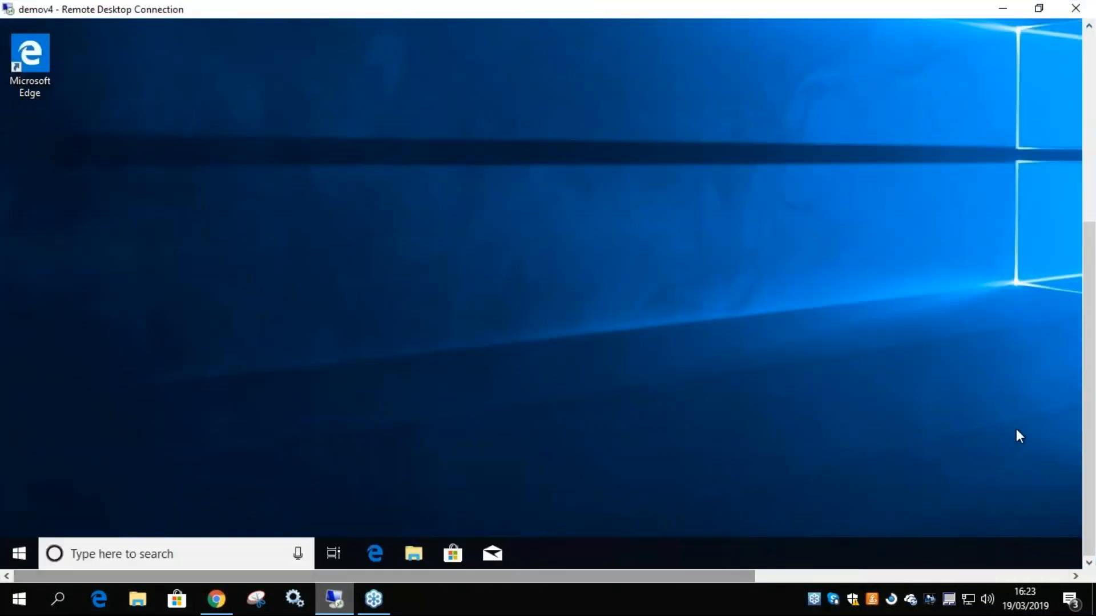
{"action": "left_click_drag", "start_coordinate": [1089, 417], "coordinate": [1089, 249]}
{"action": "double_click", "coordinate": [32, 91]}
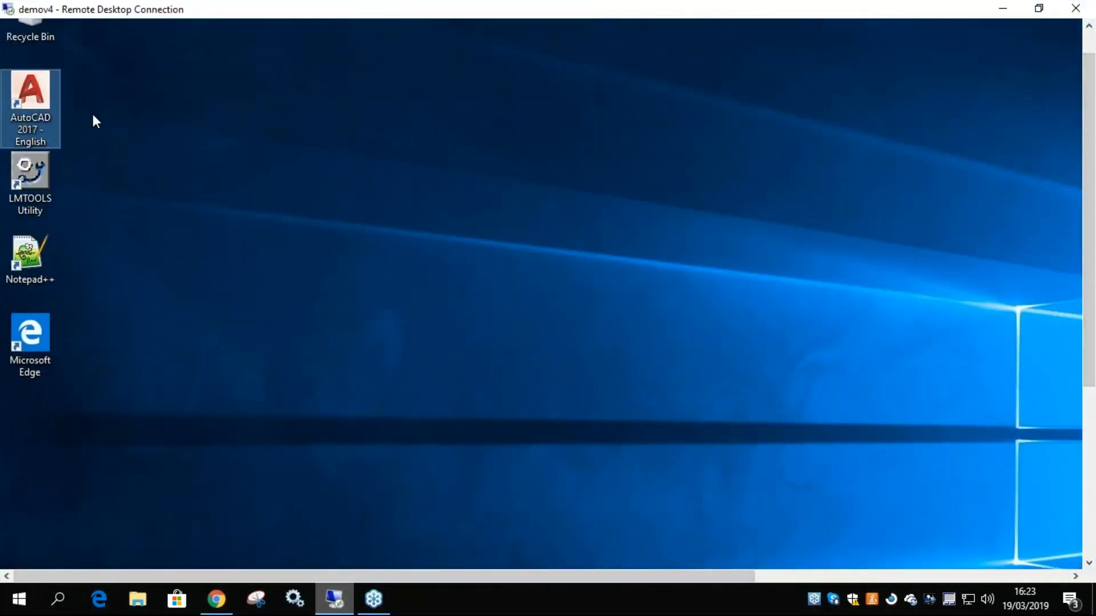
{"action": "left_click_drag", "start_coordinate": [741, 366], "coordinate": [751, 459]}
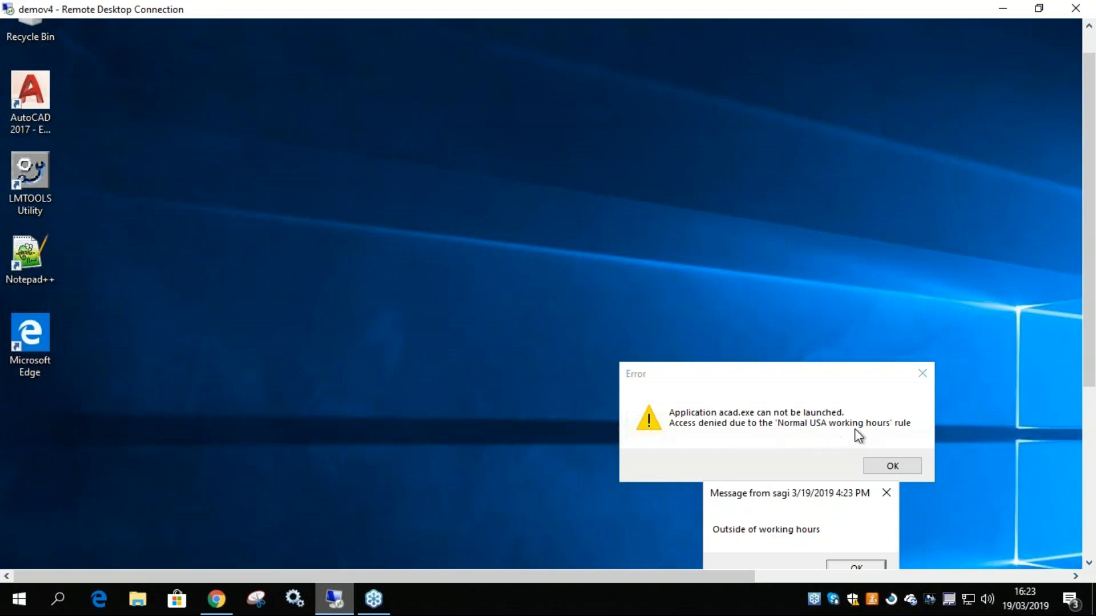
{"action": "left_click_drag", "start_coordinate": [682, 10], "coordinate": [640, 301]}
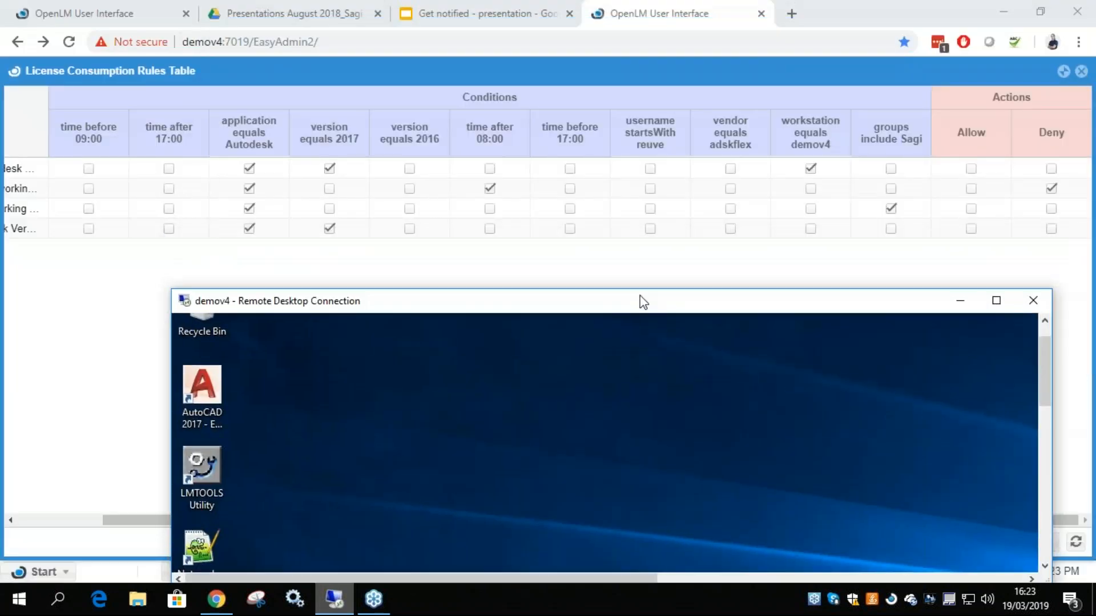
{"action": "left_click_drag", "start_coordinate": [120, 529], "coordinate": [35, 530]}
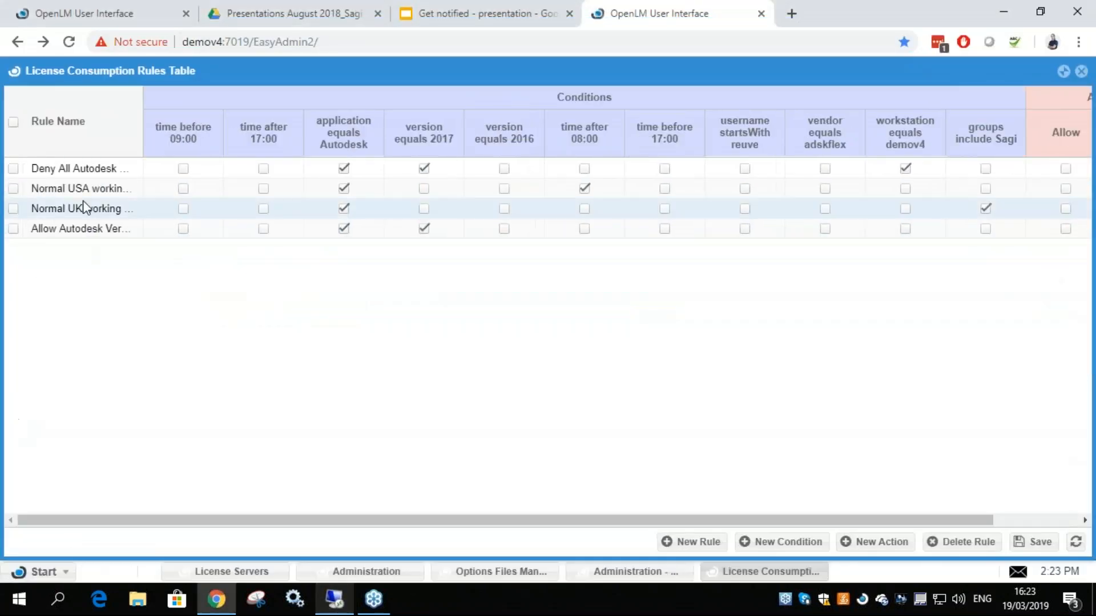
Return to the demov4 session, separate the message from the launch error, dismiss both dialogs, and minimize the session
{"action": "left_click", "coordinate": [333, 598]}
{"action": "double_click", "coordinate": [591, 309]}
{"action": "left_click_drag", "start_coordinate": [1087, 377], "coordinate": [1088, 445]}
{"action": "left_click_drag", "start_coordinate": [772, 382], "coordinate": [727, 128]}
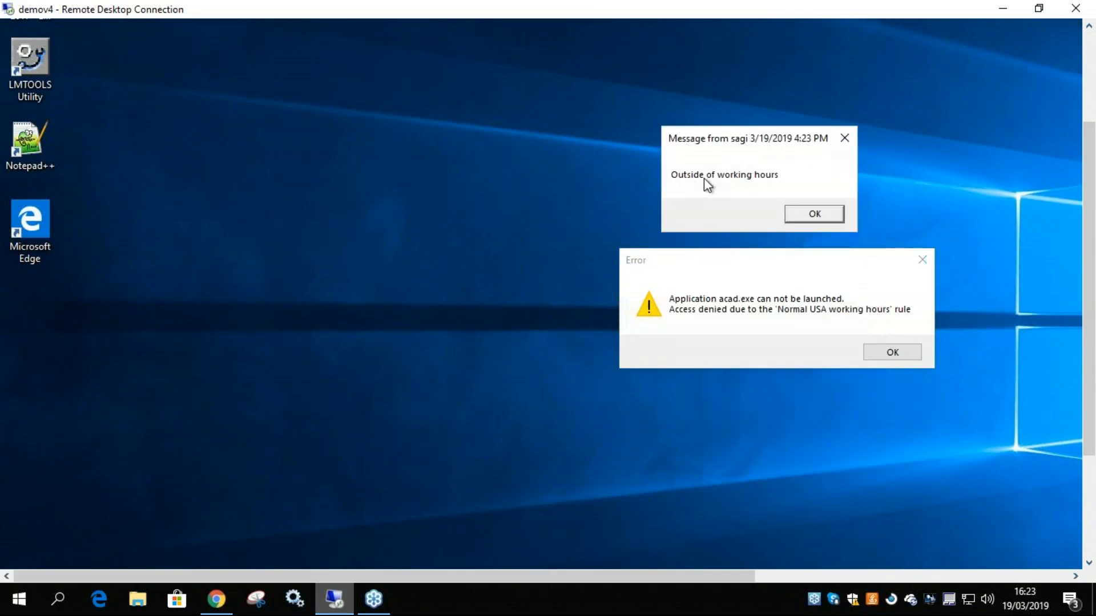
{"action": "left_click", "coordinate": [810, 215]}
{"action": "left_click", "coordinate": [902, 353]}
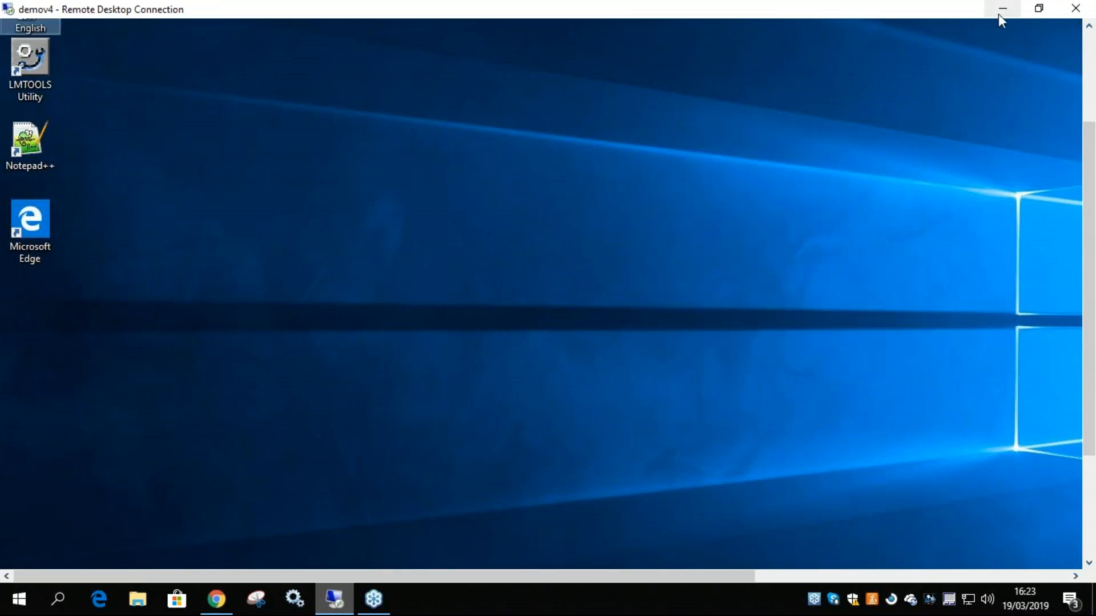
{"action": "left_click", "coordinate": [1001, 10]}
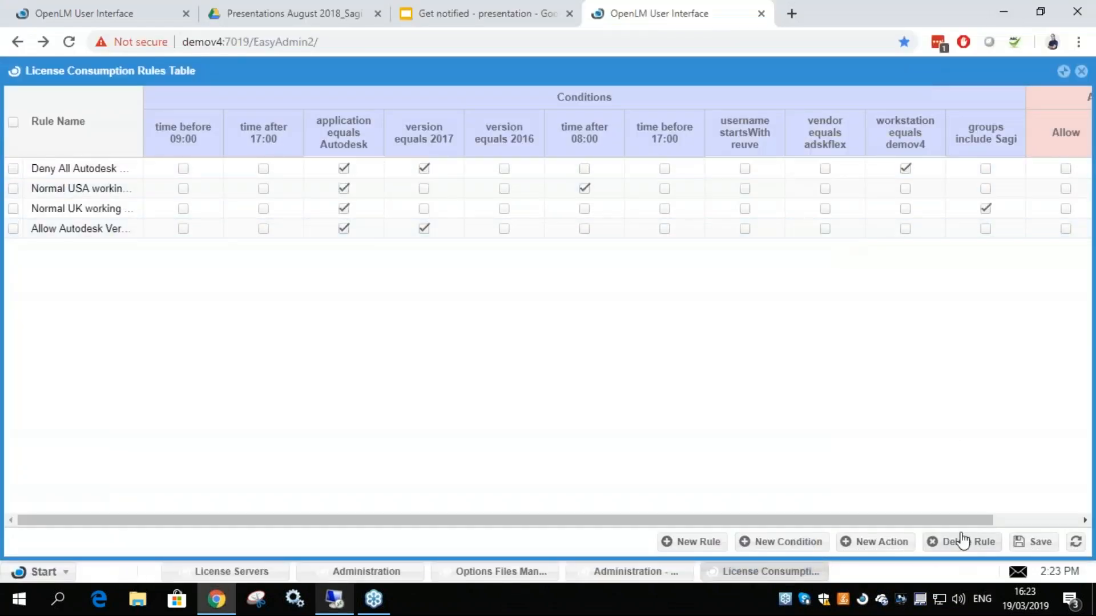
Open the Deny action for editing from the rules table, move the editor clear of the table, and review its name
{"action": "left_click", "coordinate": [1052, 519]}
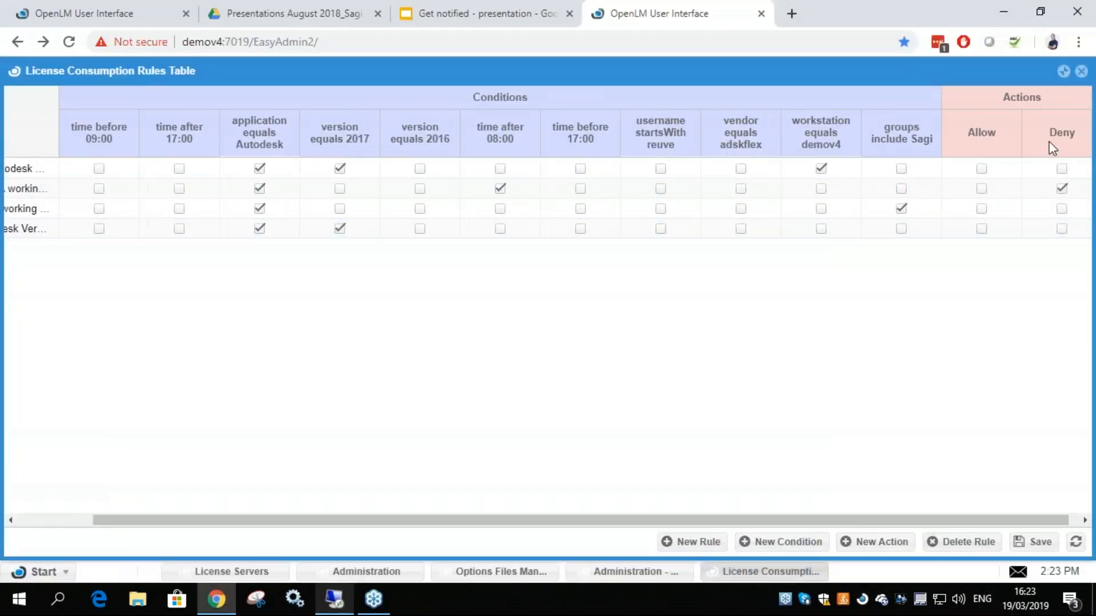
{"action": "left_click", "coordinate": [1043, 133]}
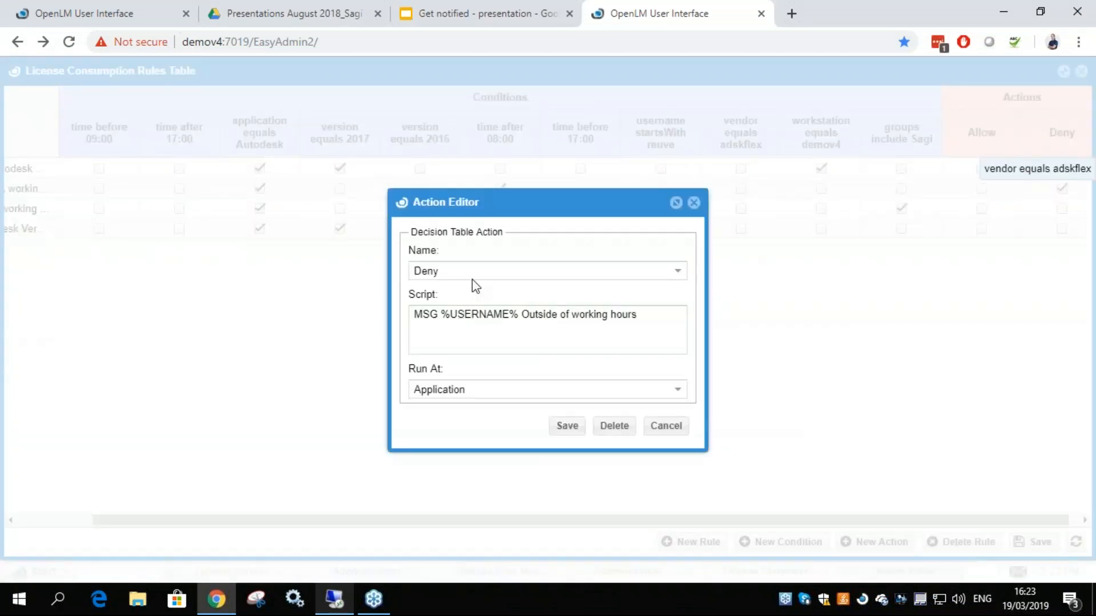
{"action": "left_click_drag", "start_coordinate": [429, 202], "coordinate": [503, 283]}
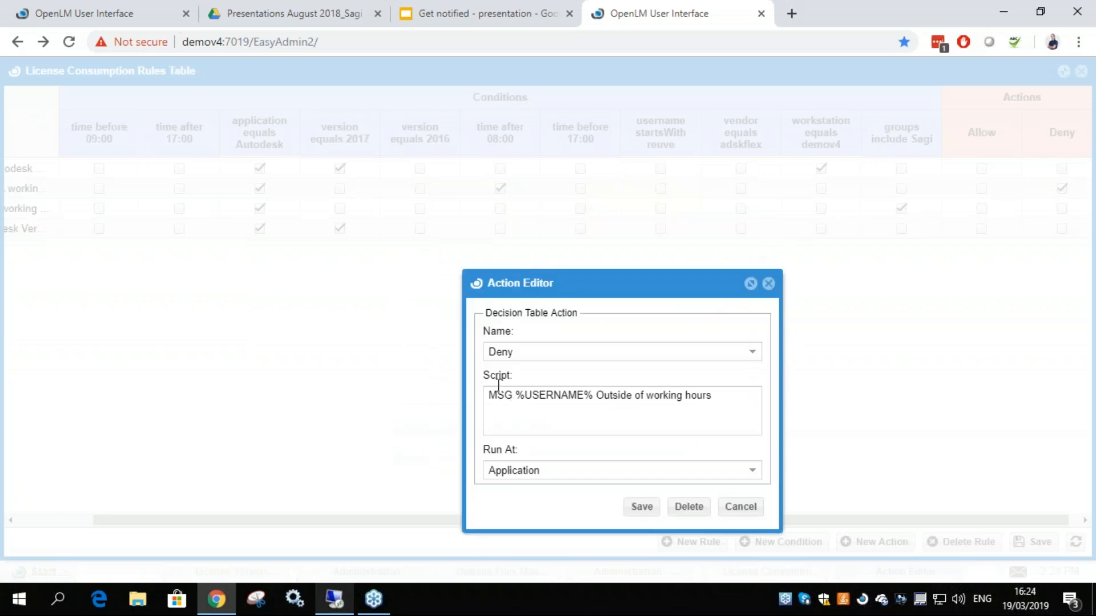
{"action": "double_click", "coordinate": [521, 351]}
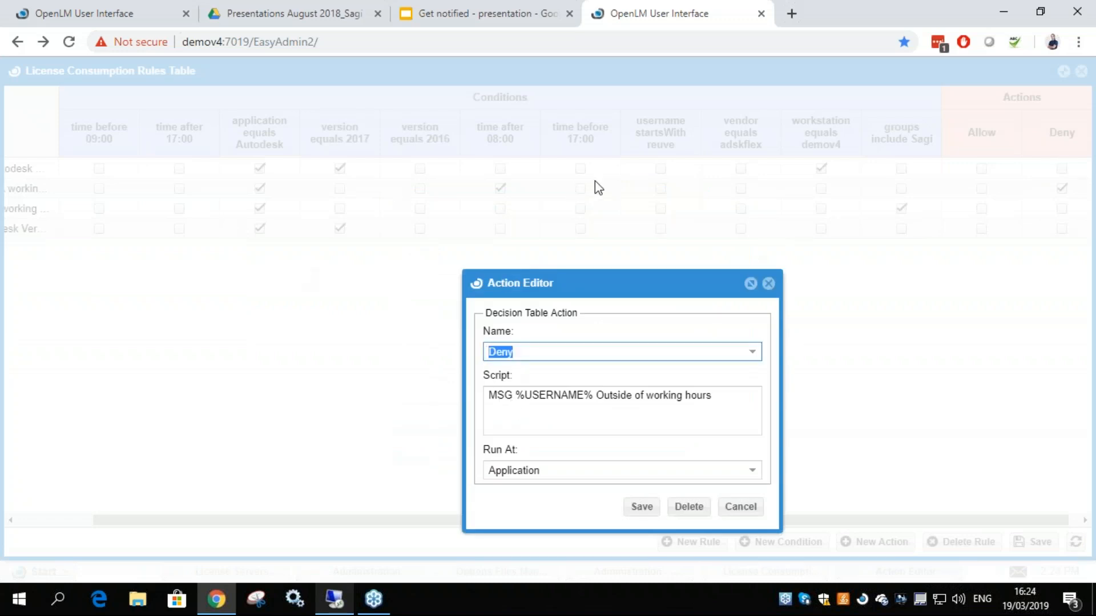
Examine the Deny action's MSG script and its message text, and close the Action Editor without saving
{"action": "left_click_drag", "start_coordinate": [736, 401], "coordinate": [491, 394]}
{"action": "double_click", "coordinate": [496, 393]}
{"action": "left_click", "coordinate": [497, 394]}
{"action": "left_click", "coordinate": [625, 399]}
{"action": "left_click_drag", "start_coordinate": [597, 395], "coordinate": [729, 408]}
{"action": "left_click", "coordinate": [723, 409]}
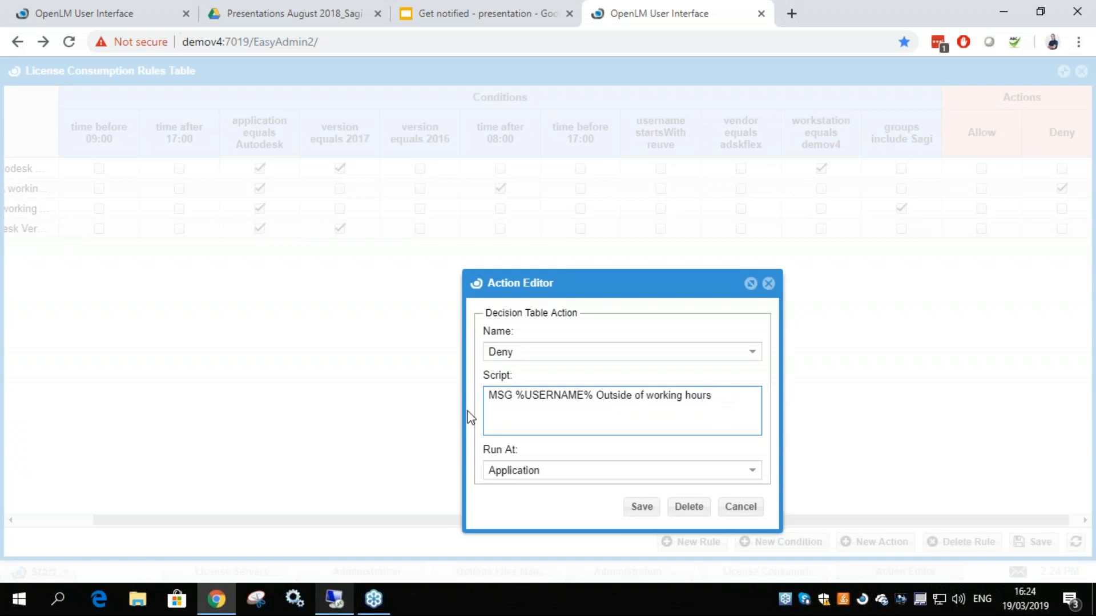
{"action": "double_click", "coordinate": [497, 395]}
{"action": "left_click", "coordinate": [521, 401]}
{"action": "left_click_drag", "start_coordinate": [731, 399], "coordinate": [487, 394]}
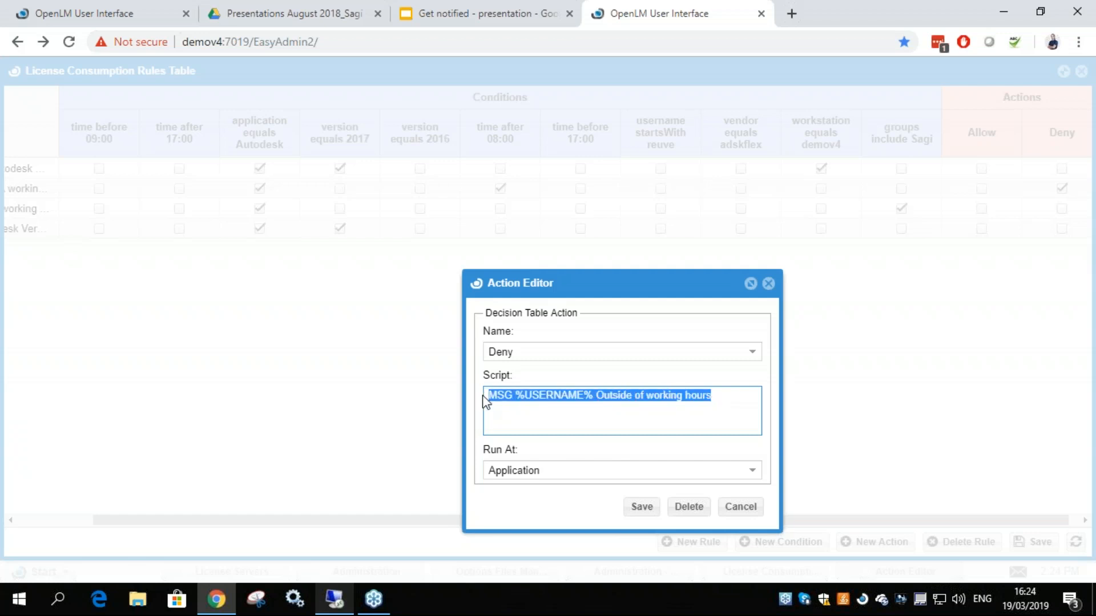
{"action": "left_click", "coordinate": [576, 413]}
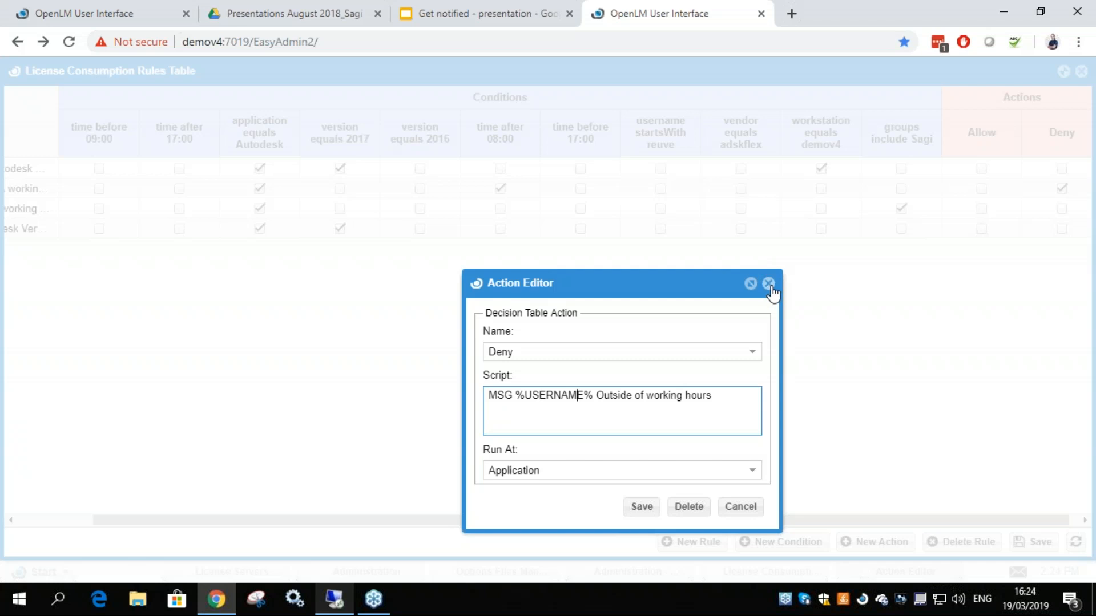
{"action": "left_click", "coordinate": [736, 508]}
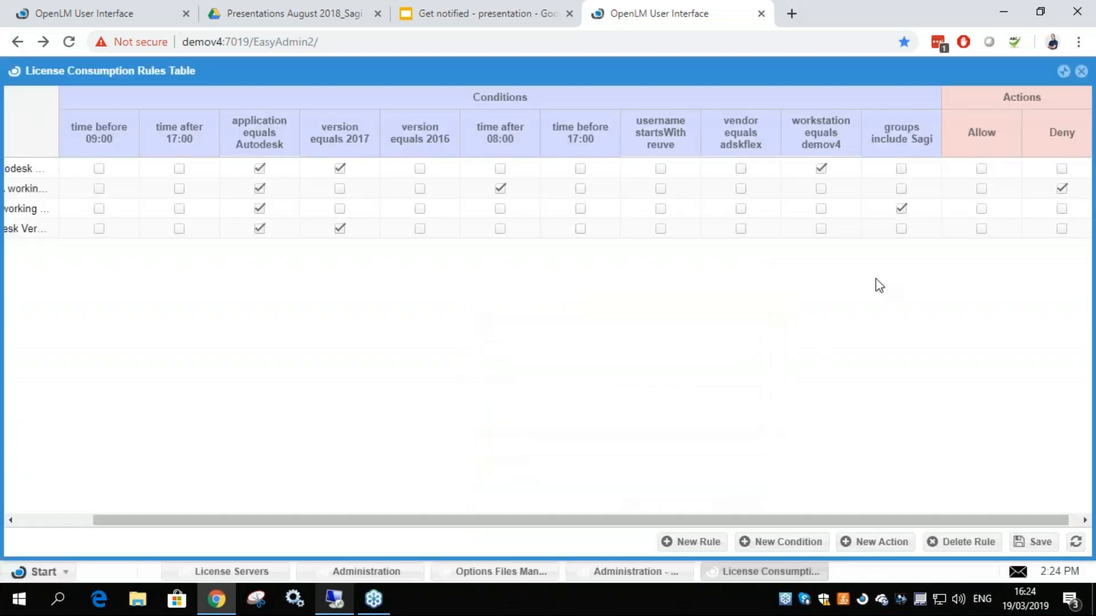
Set the Normal USA working hours rule's action back to Allow, clear Deny, and save the rules table
{"action": "left_click", "coordinate": [981, 188]}
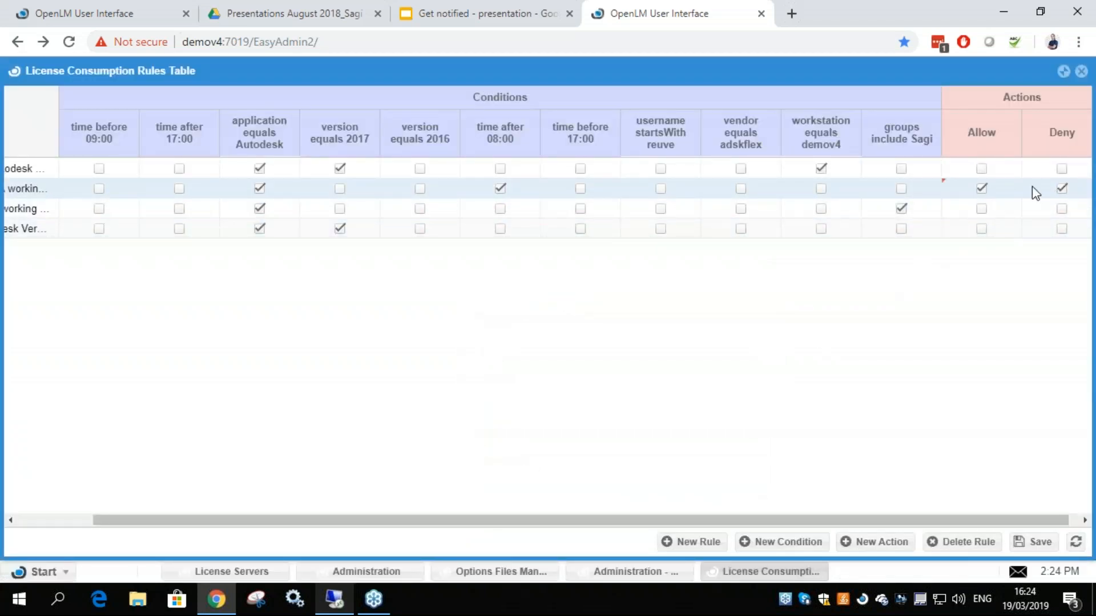
{"action": "left_click", "coordinate": [1061, 188]}
{"action": "left_click", "coordinate": [1022, 542]}
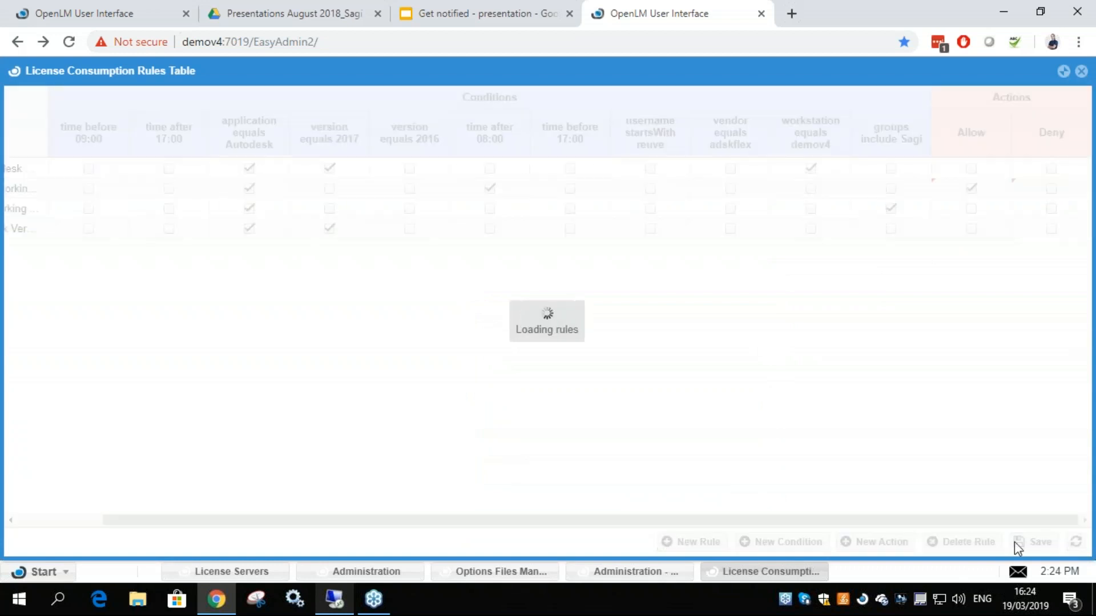
Close and reopen the License Consumption Rules Table to check the saved action of the Normal USA working hours rule
{"action": "left_click", "coordinate": [1080, 71]}
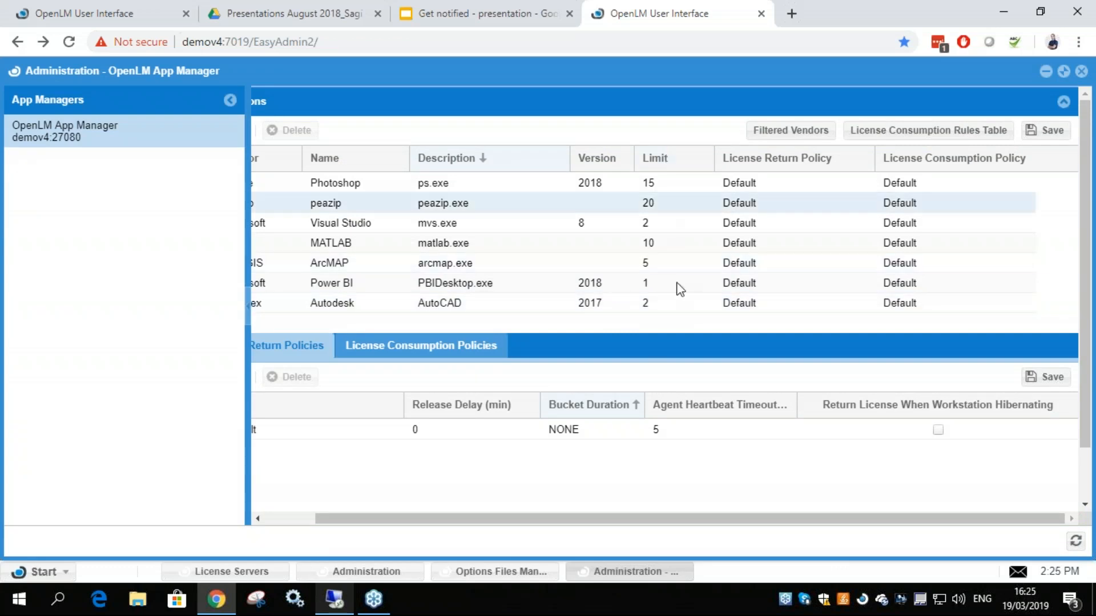
{"action": "left_click", "coordinate": [929, 132]}
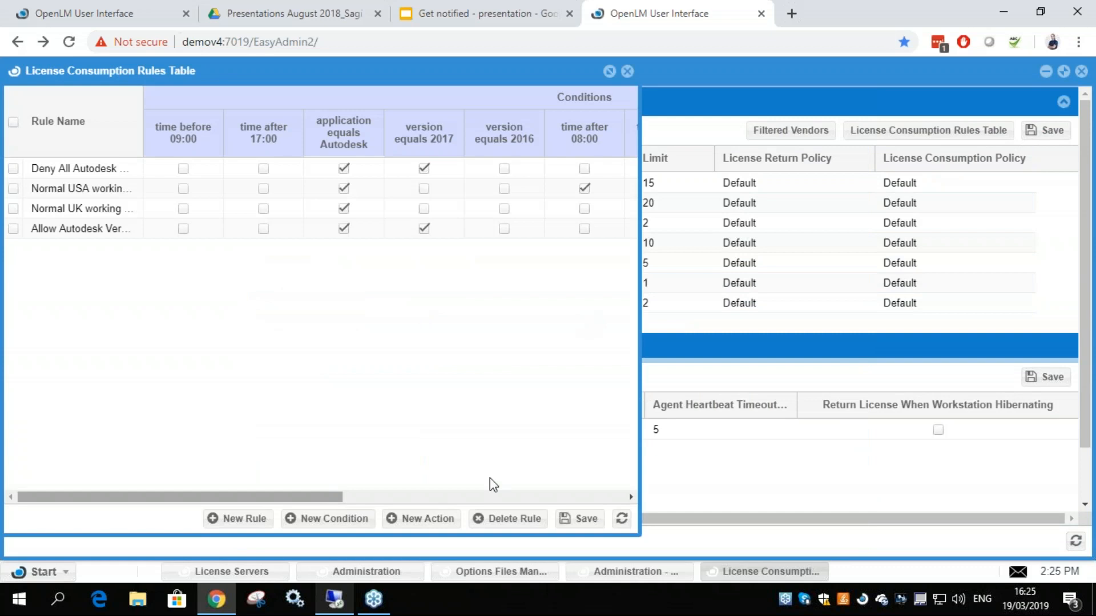
{"action": "scroll", "coordinate": [489, 484], "scroll_direction": "right", "scroll_amount": 10}
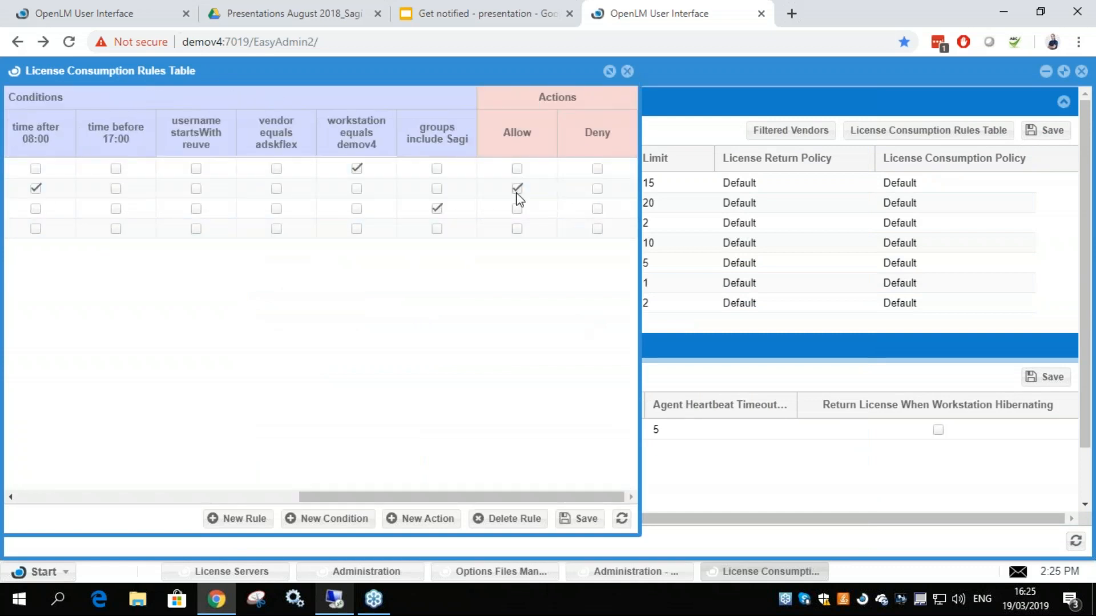
Switch to the demov4 remote desktop, launch AutoCAD 2017 to test the Allow rule, and minimize the remote session
{"action": "left_click", "coordinate": [334, 599]}
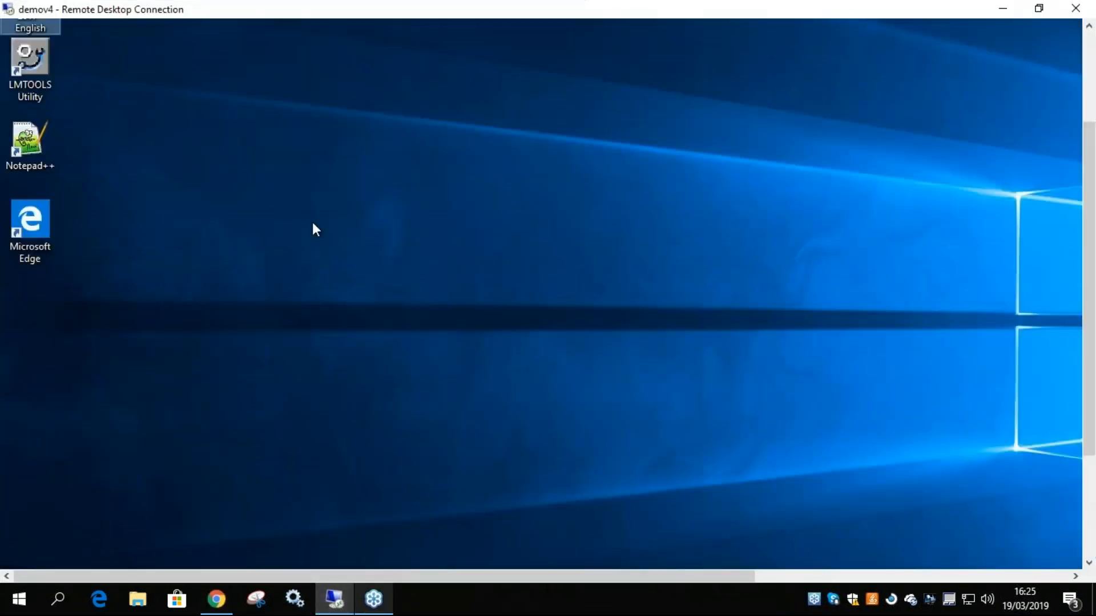
{"action": "left_click_drag", "start_coordinate": [1088, 280], "coordinate": [1088, 194]}
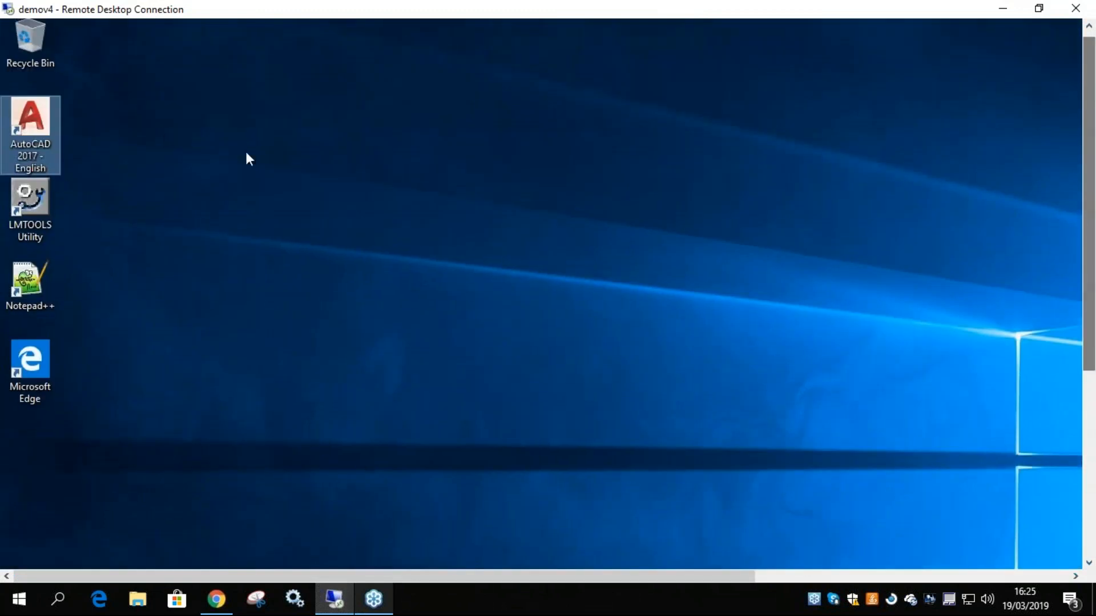
{"action": "double_click", "coordinate": [11, 125]}
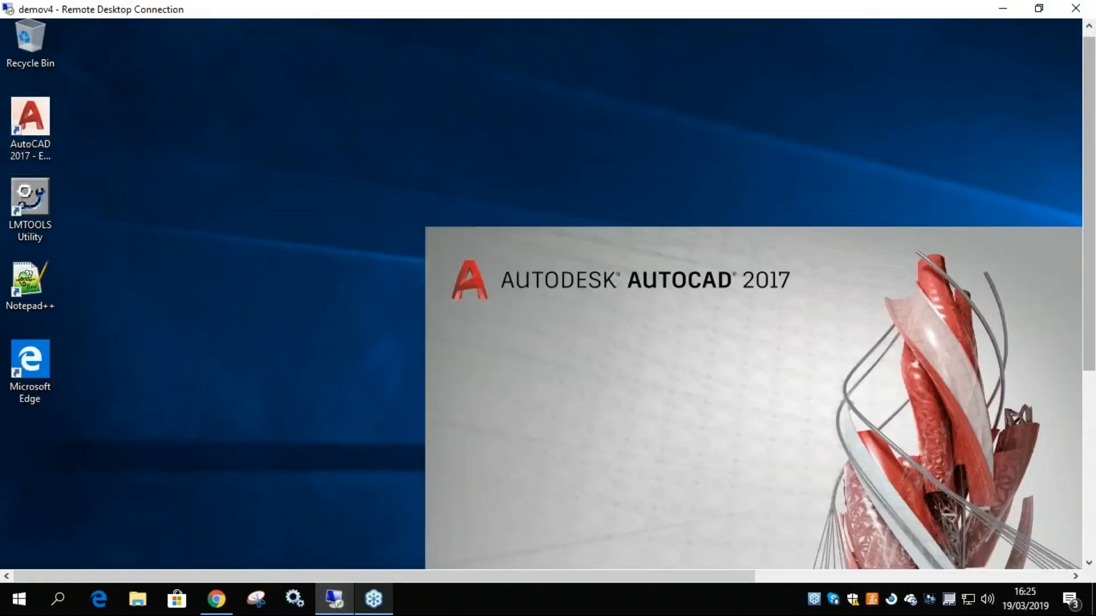
{"action": "left_click_drag", "start_coordinate": [1088, 229], "coordinate": [1081, 308]}
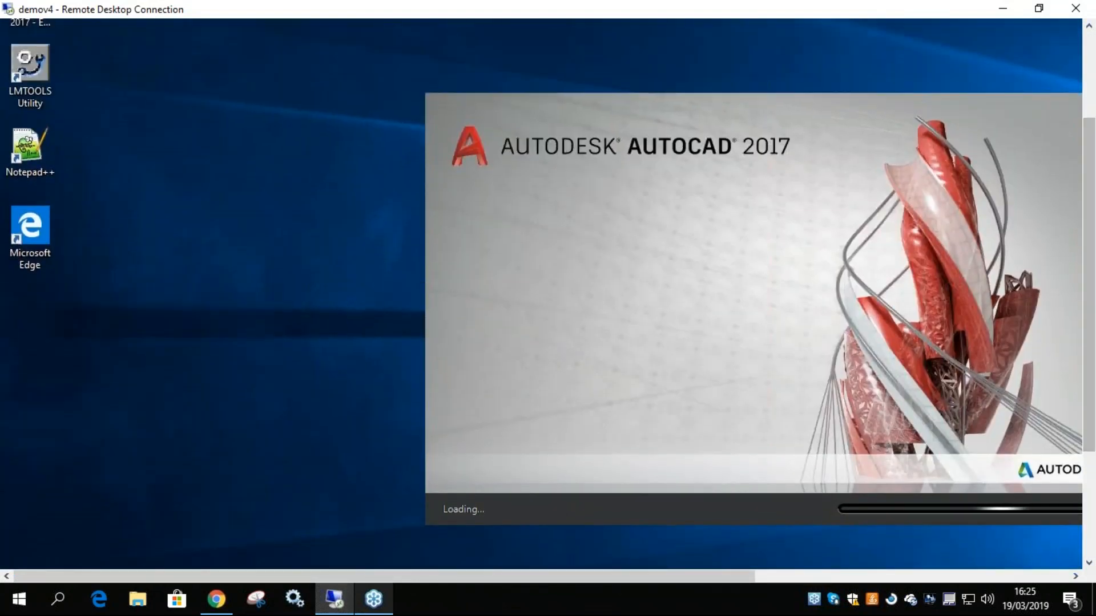
{"action": "left_click", "coordinate": [1005, 8]}
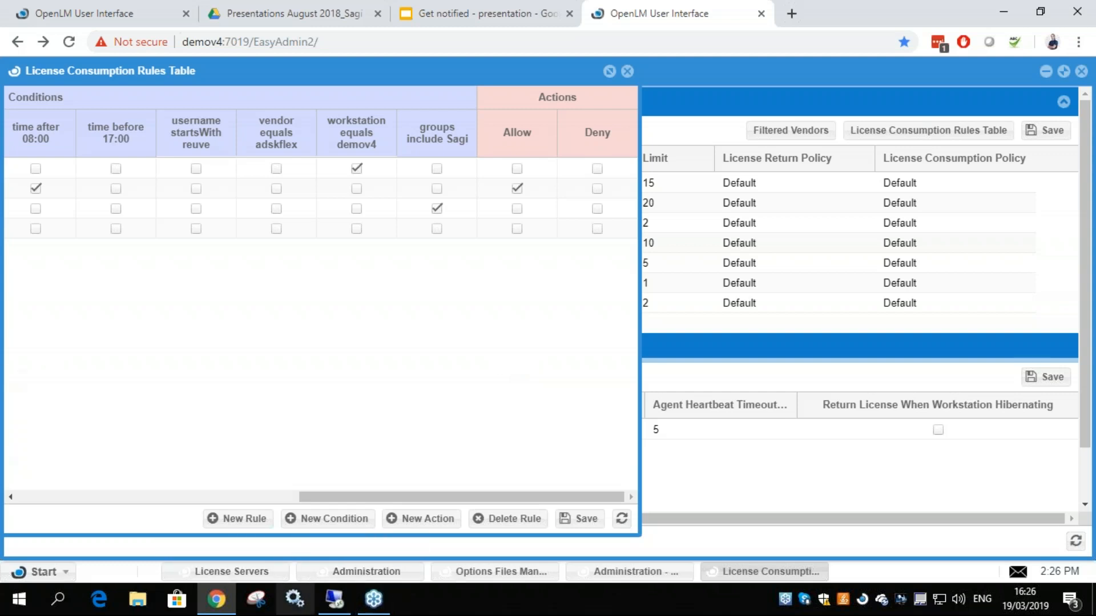
Open the License Usage report and bring up its Schedule Report form to review the scheduling options
{"action": "left_click", "coordinate": [43, 573]}
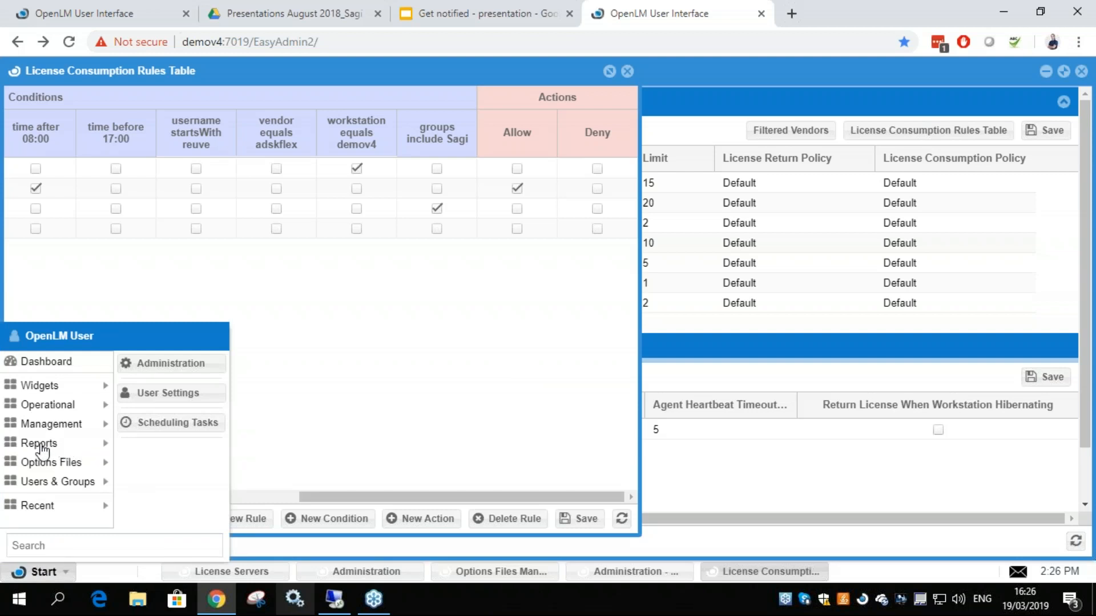
{"action": "left_click", "coordinate": [41, 449]}
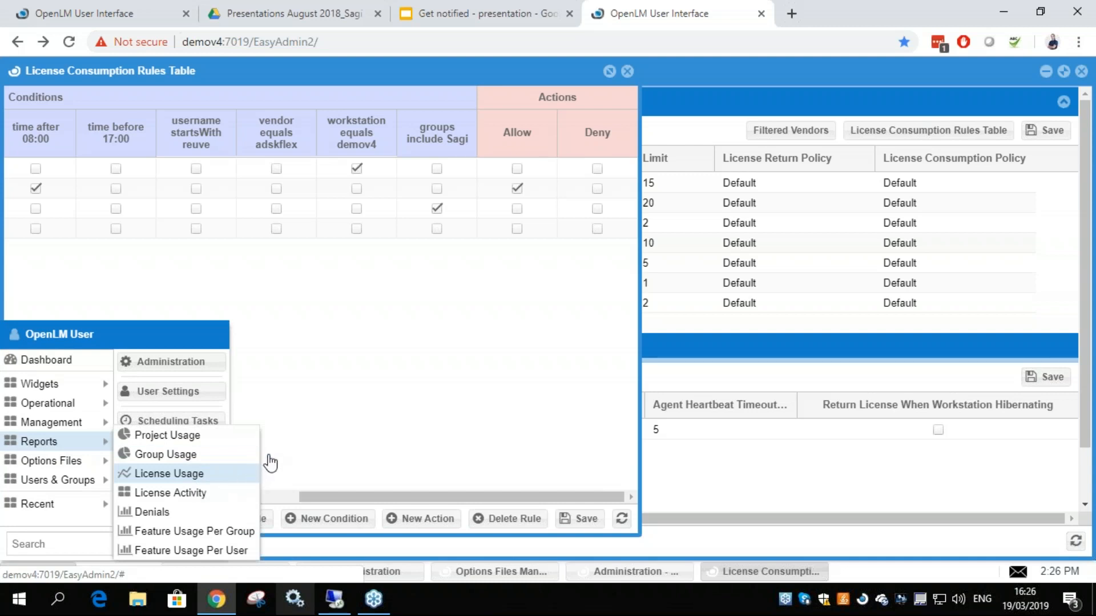
{"action": "left_click", "coordinate": [228, 473]}
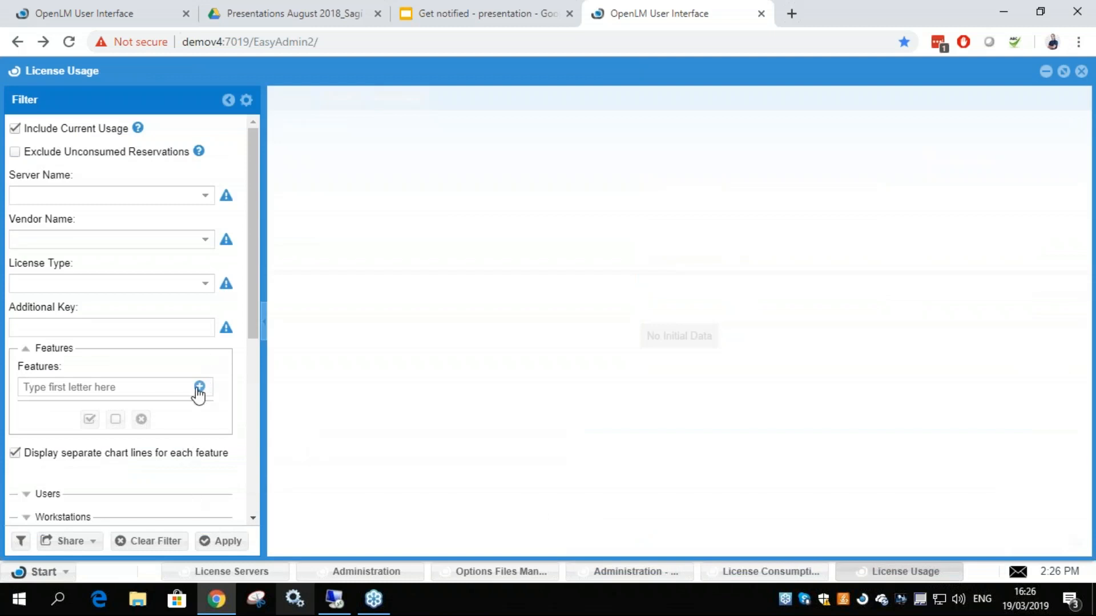
{"action": "left_click", "coordinate": [92, 542]}
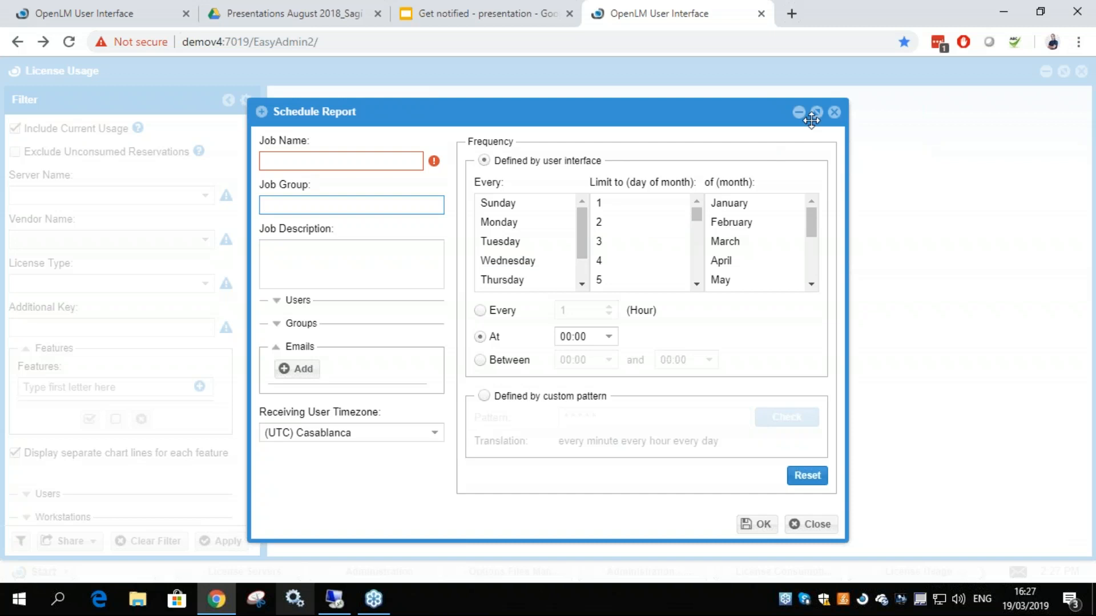
Close the Schedule Report form without saving, the License Usage report, and the Administration window behind the rules table
{"action": "left_click", "coordinate": [836, 114]}
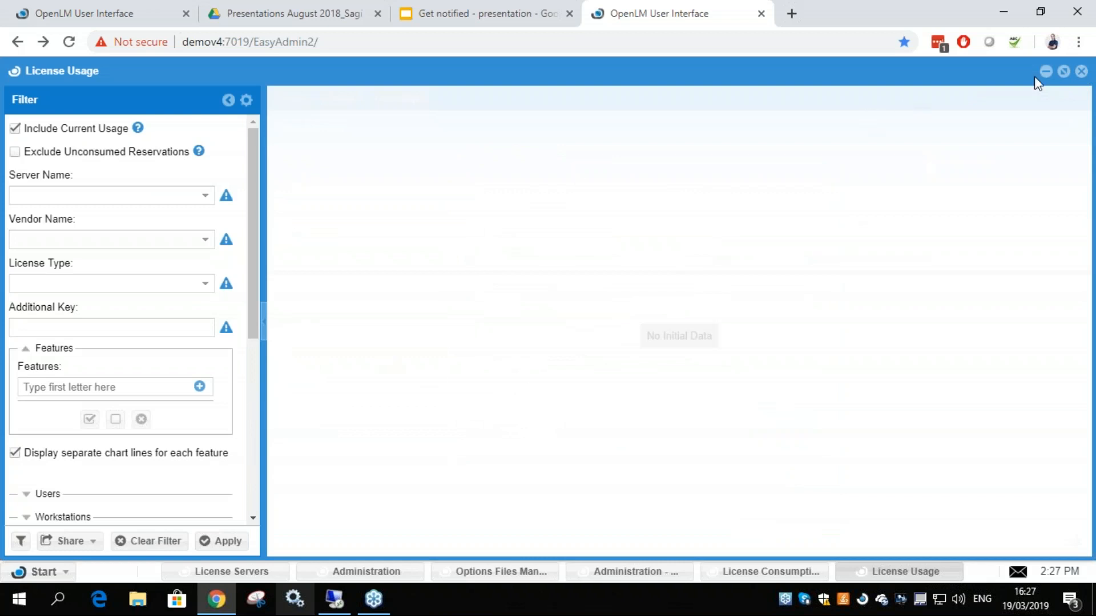
{"action": "left_click", "coordinate": [1081, 71]}
{"action": "left_click", "coordinate": [1081, 71]}
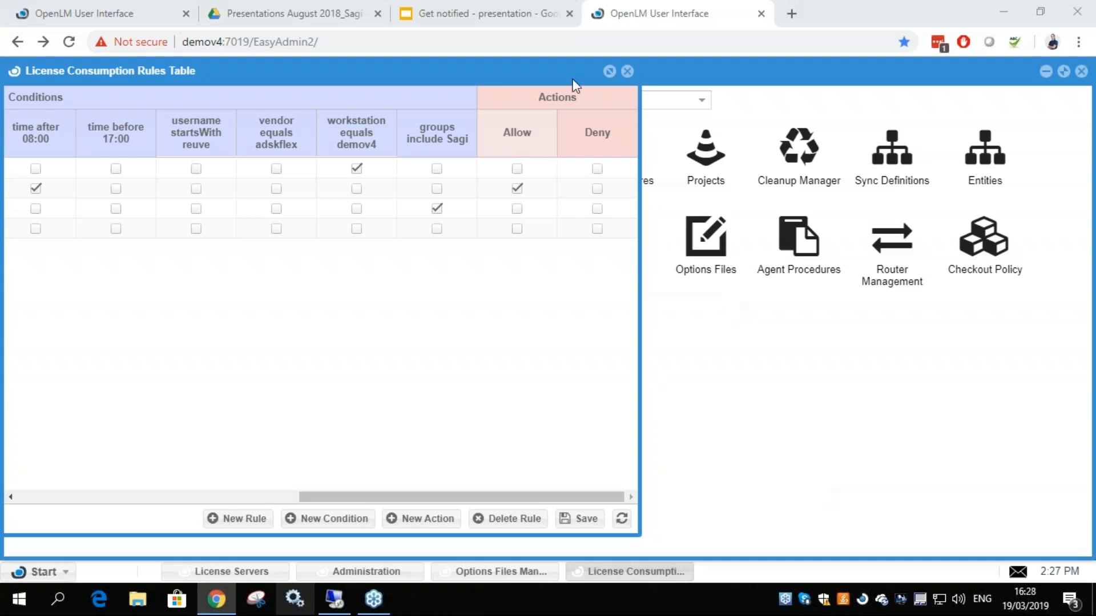
{"action": "left_click", "coordinate": [791, 14]}
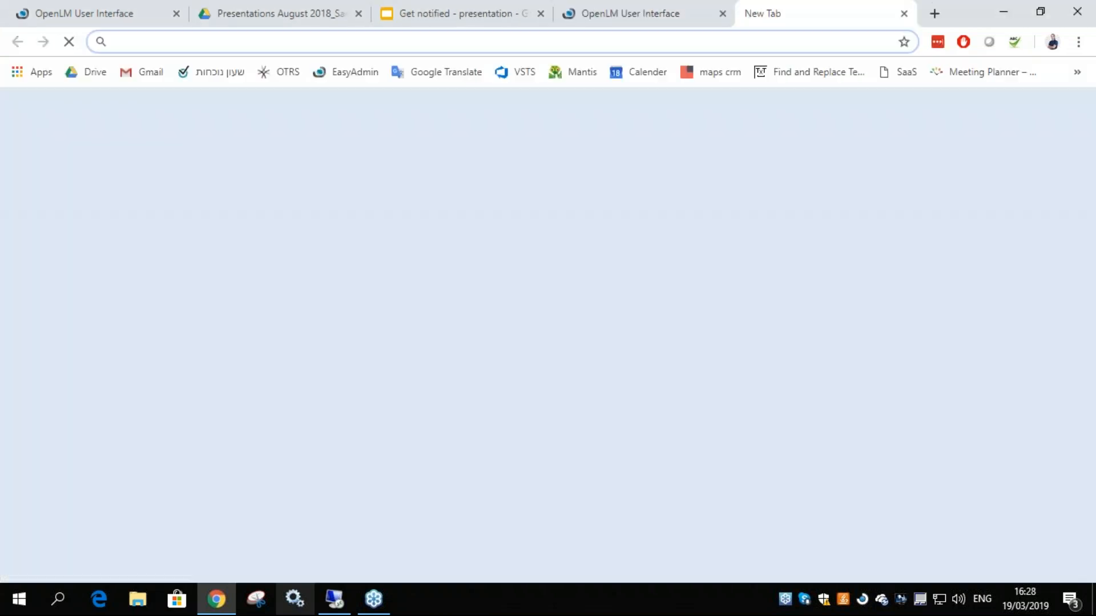
{"action": "type", "text": "op"}
{"action": "key", "text": "Return"}
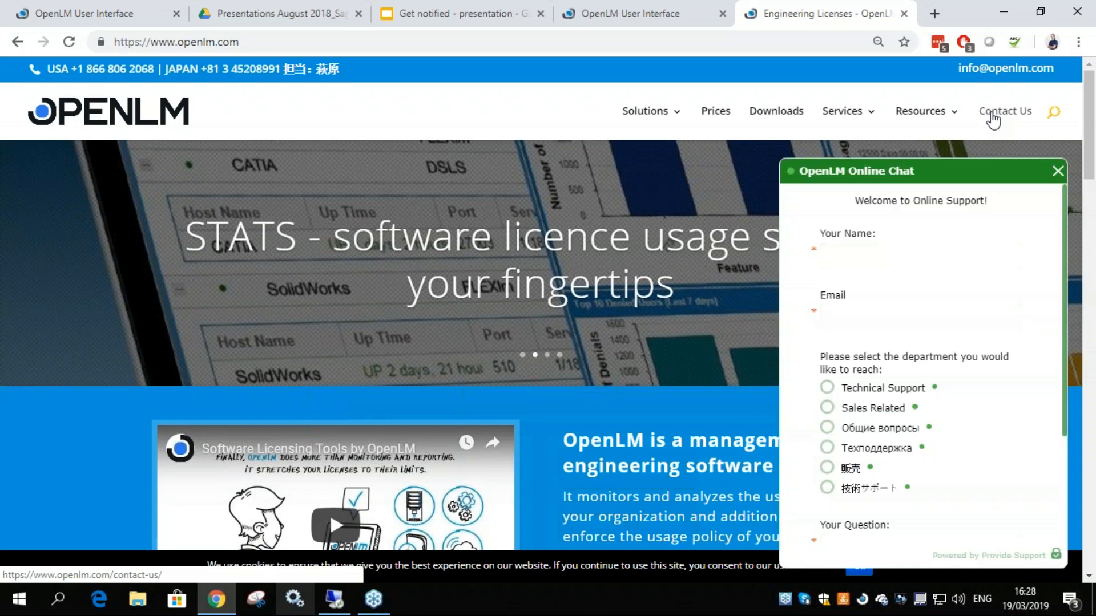
{"action": "left_click", "coordinate": [1058, 171]}
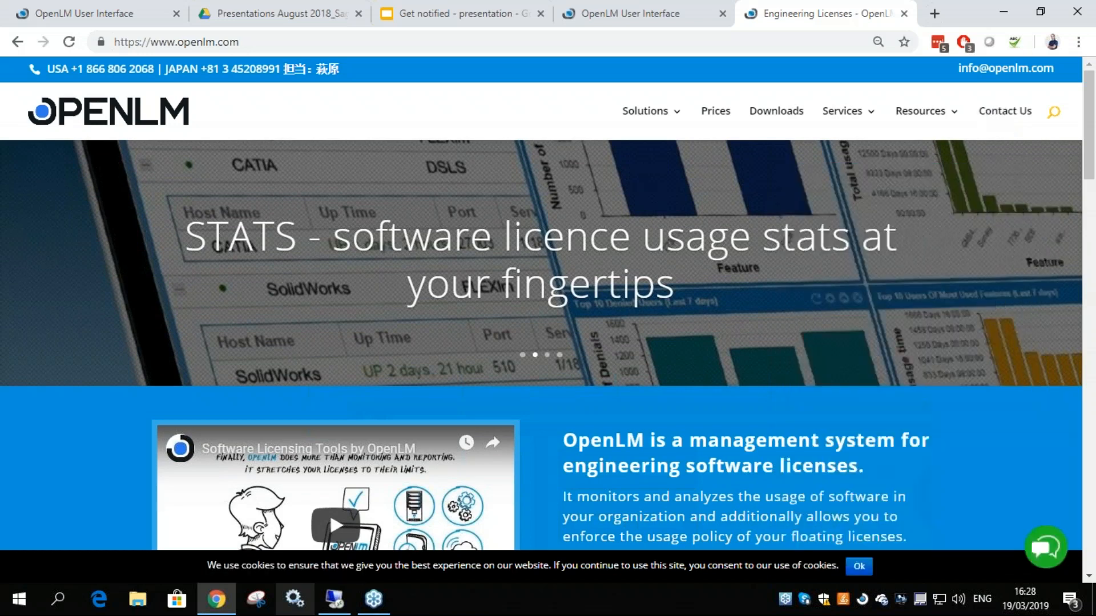
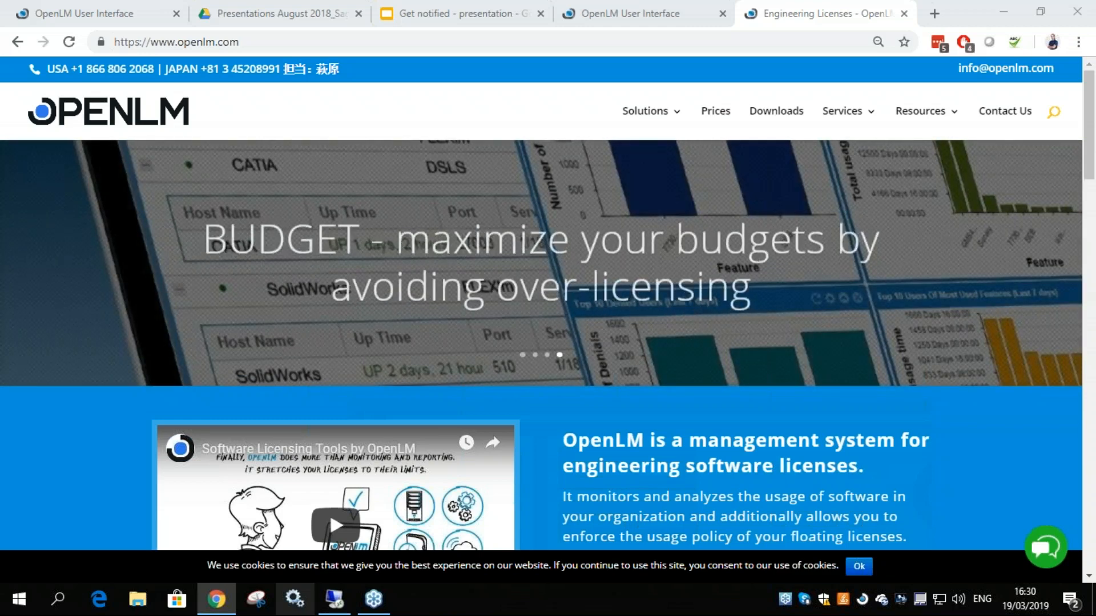
Return to the OpenLM User Interface and view the License Servers window, followed by the License Consumption Rules Table
{"action": "left_click", "coordinate": [634, 8]}
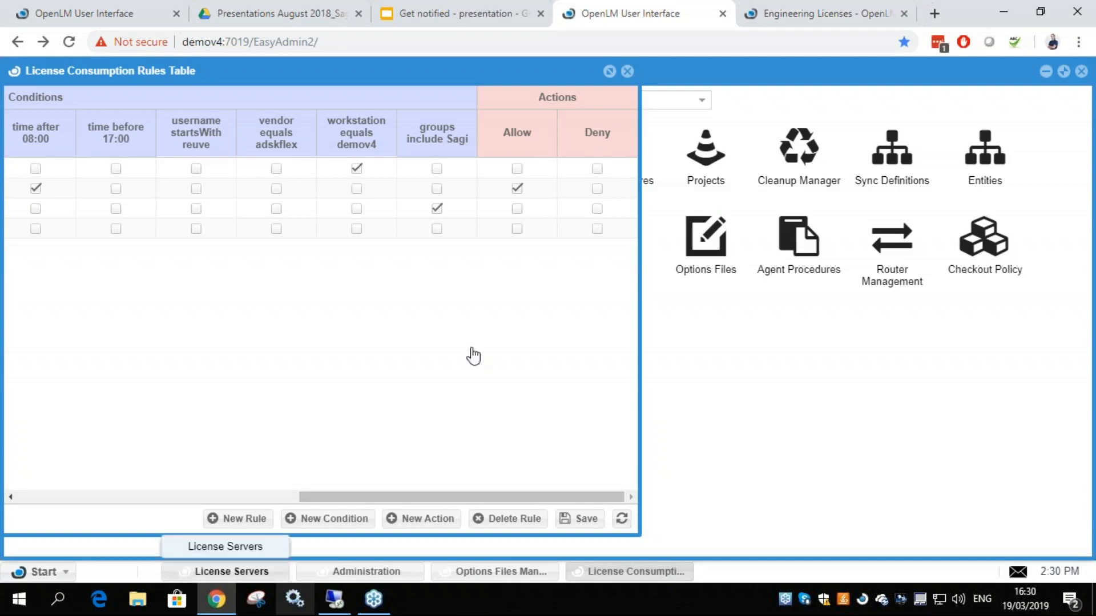
{"action": "left_click", "coordinate": [782, 13]}
{"action": "left_click", "coordinate": [656, 13]}
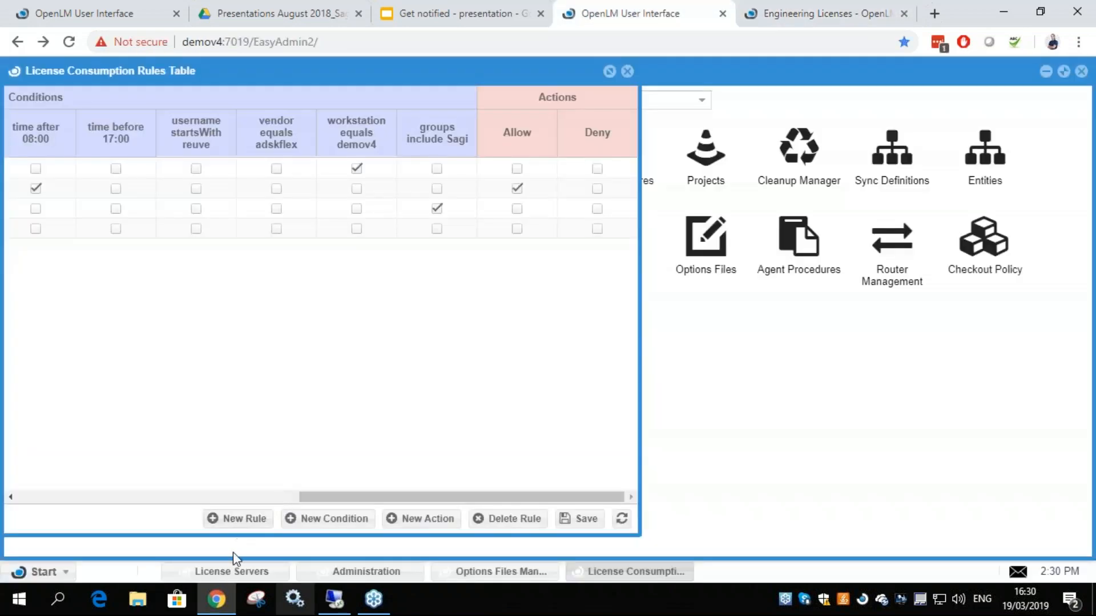
{"action": "left_click", "coordinate": [254, 577]}
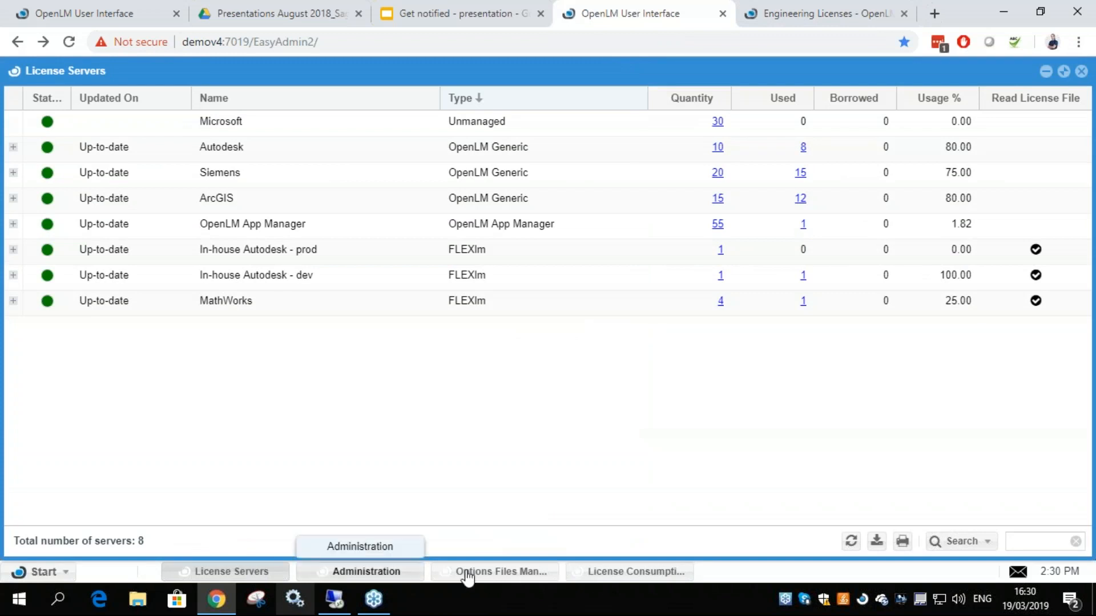
{"action": "left_click", "coordinate": [629, 572]}
Open the License Usage report and bring up its Schedule Report form
{"action": "left_click", "coordinate": [61, 578]}
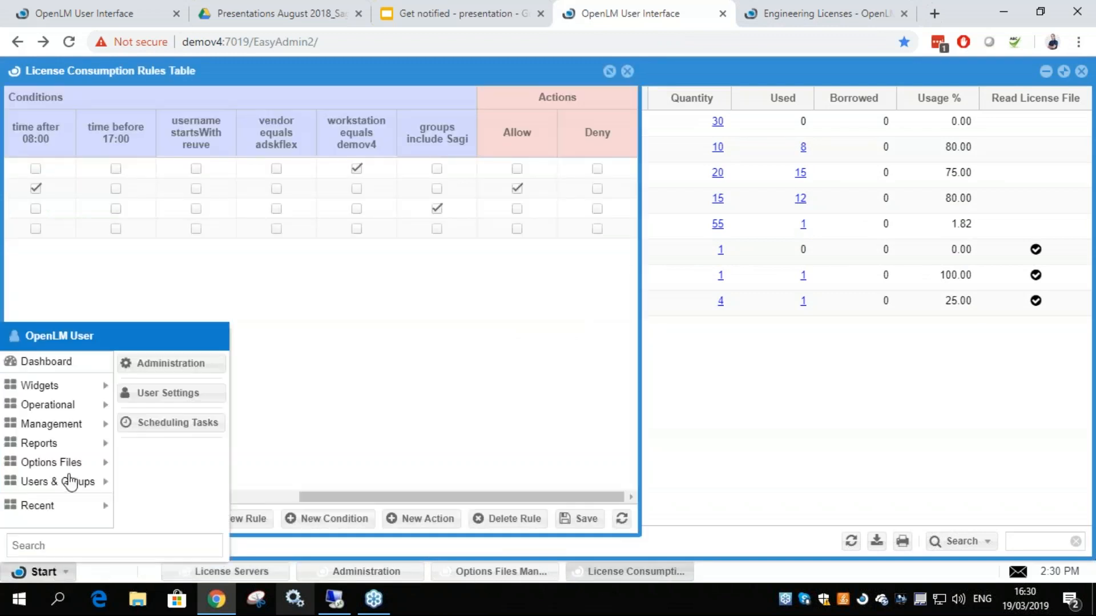
{"action": "mouse_move", "coordinate": [66, 451]}
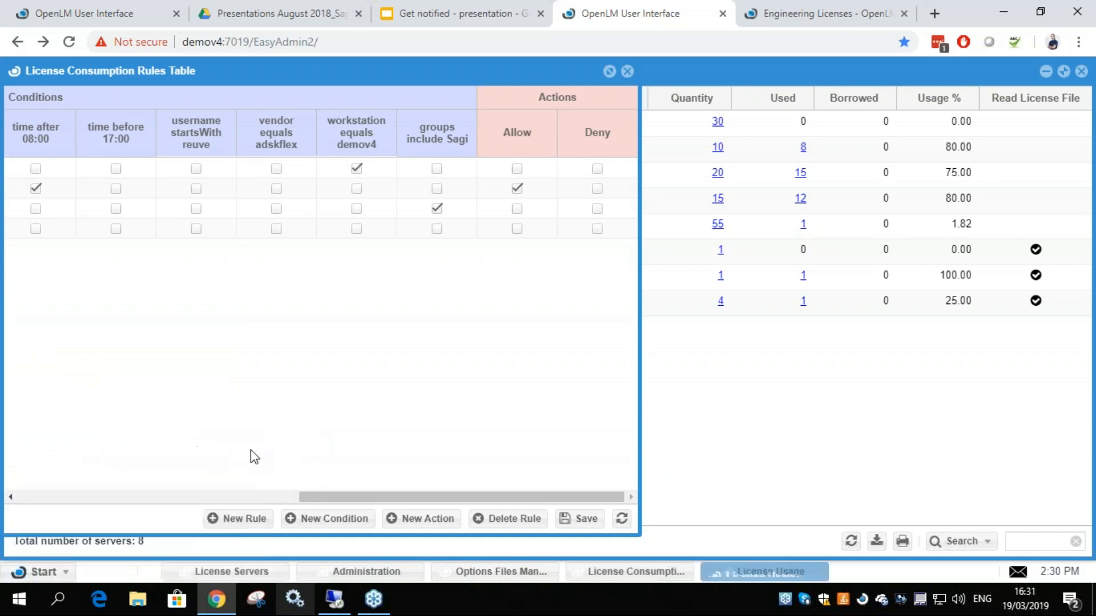
{"action": "left_click", "coordinate": [87, 541]}
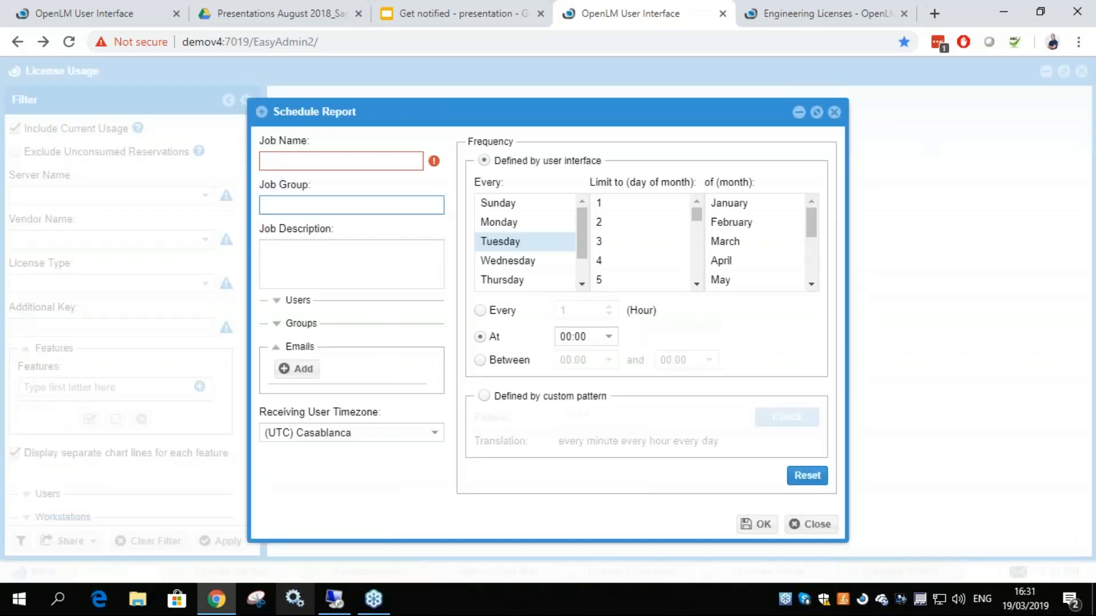
Expand the Users and Groups sections of the Schedule Report form and look over the recipient fields, including Emails
{"action": "left_click", "coordinate": [297, 163]}
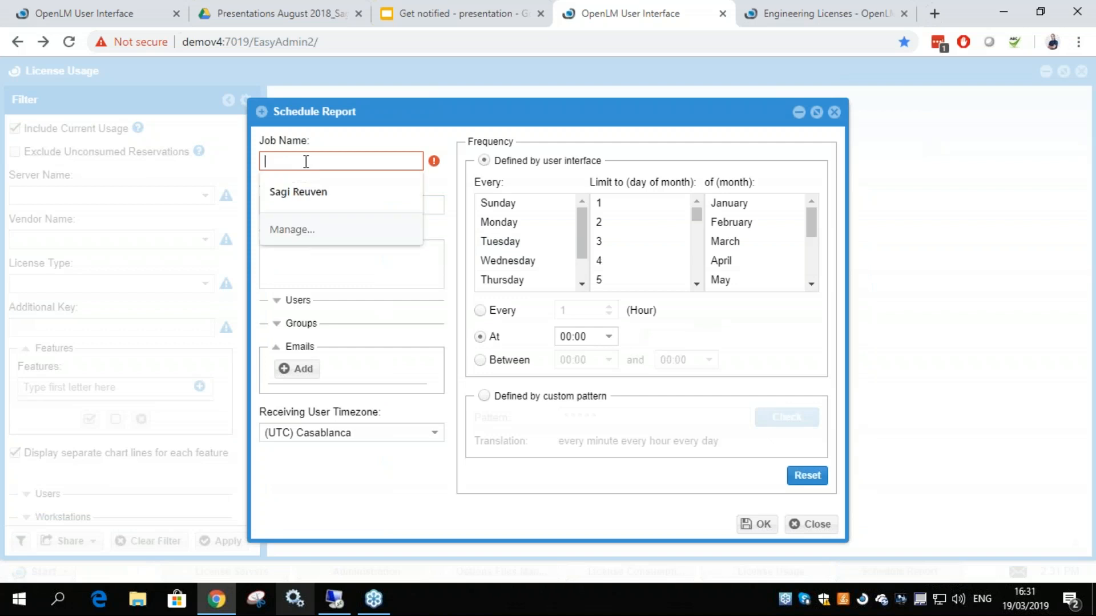
{"action": "left_click", "coordinate": [276, 300]}
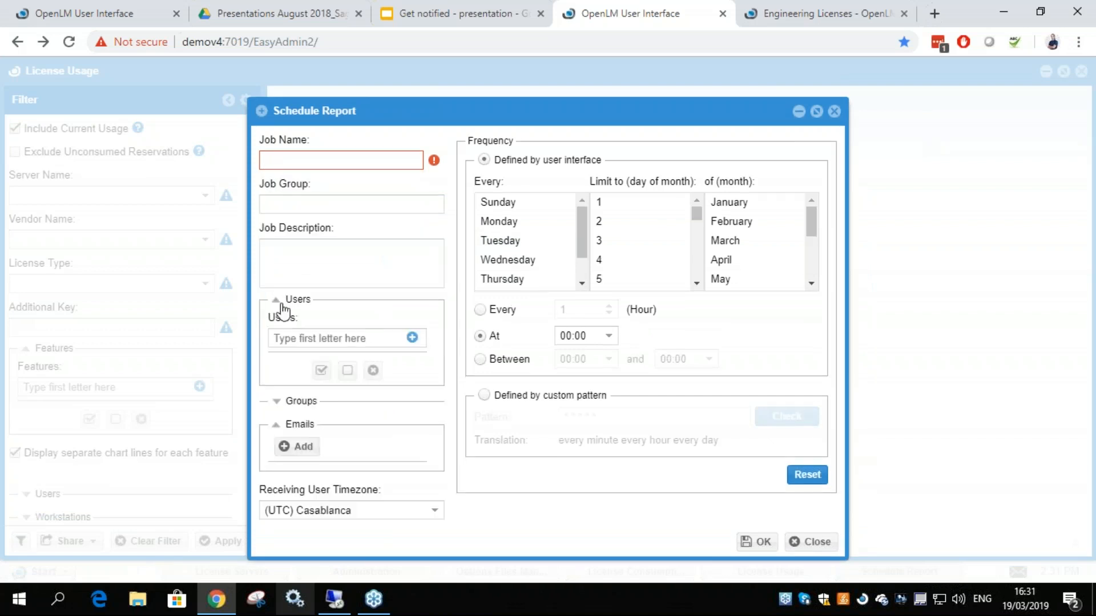
{"action": "left_click", "coordinate": [302, 342]}
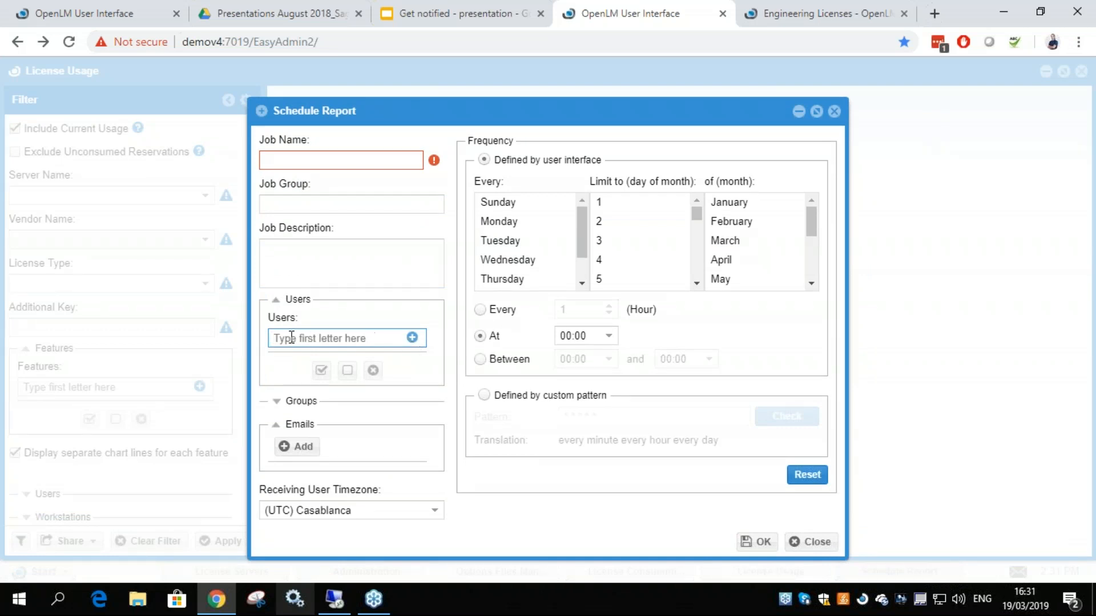
{"action": "left_click", "coordinate": [279, 402]}
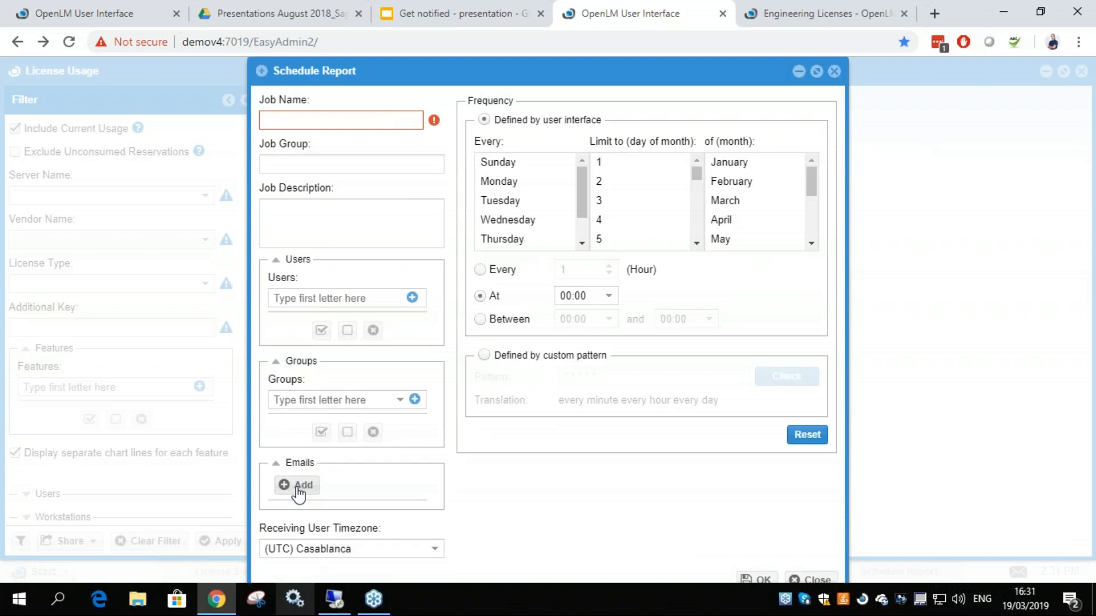
{"action": "scroll", "coordinate": [583, 187], "scroll_direction": "down", "scroll_amount": 1}
{"action": "scroll", "coordinate": [521, 208], "scroll_direction": "up", "scroll_amount": 1}
Try the Every and At timing options in the Schedule Report form, then close it without saving
{"action": "left_click", "coordinate": [481, 271]}
{"action": "left_click", "coordinate": [480, 298]}
{"action": "left_click_drag", "start_coordinate": [592, 297], "coordinate": [558, 297]}
{"action": "left_click", "coordinate": [490, 275]}
{"action": "left_click", "coordinate": [483, 298]}
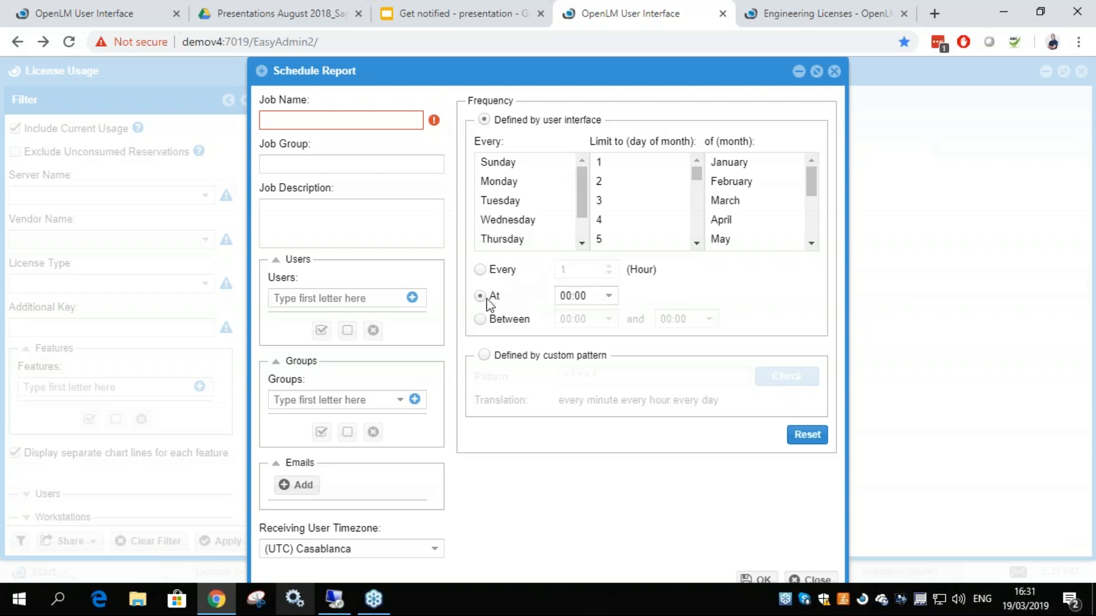
{"action": "left_click", "coordinate": [812, 580]}
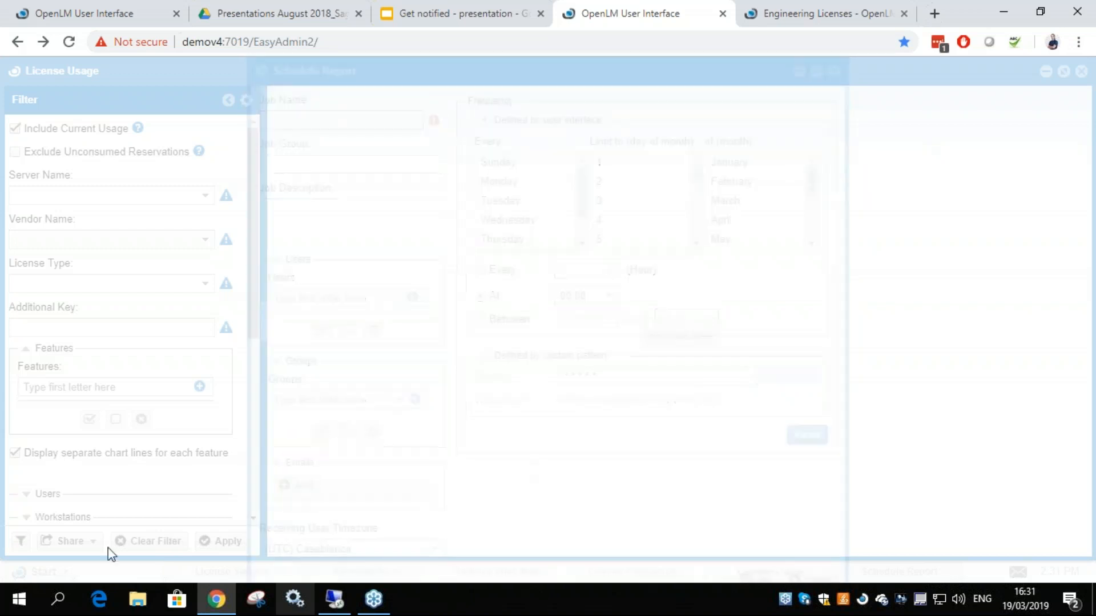
View the scheduled report jobs in the Report Scheduler, then close it
{"action": "left_click", "coordinate": [42, 573]}
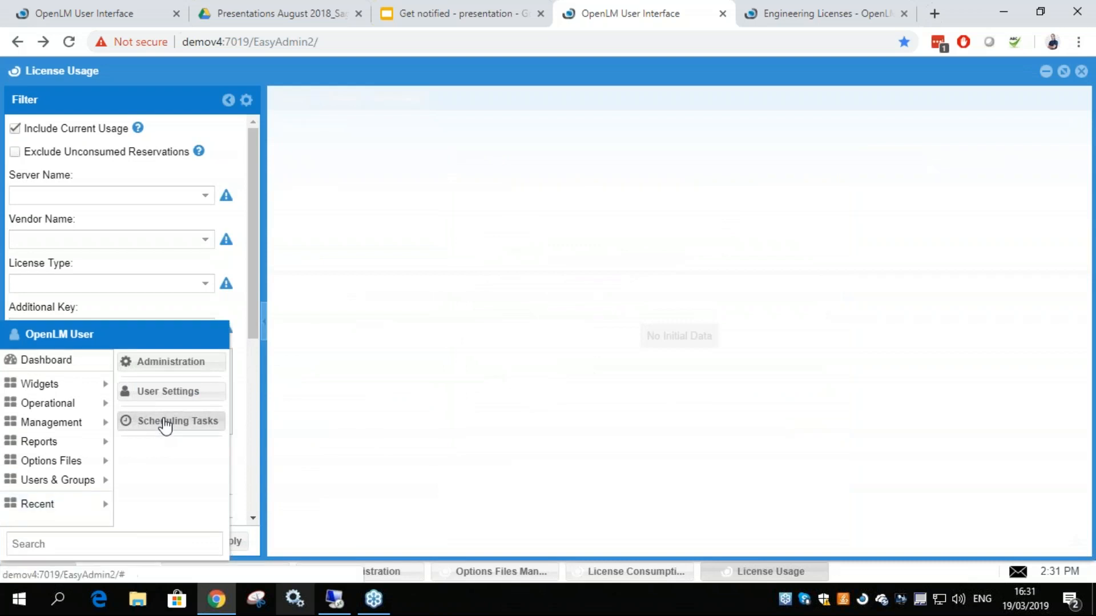
{"action": "left_click", "coordinate": [164, 425]}
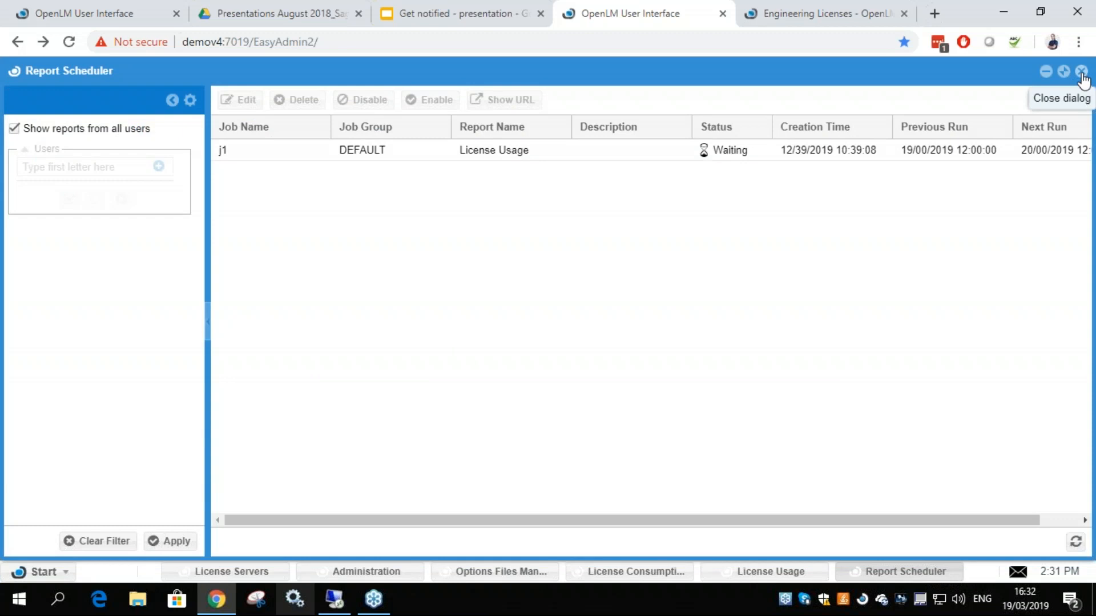
{"action": "left_click", "coordinate": [1081, 71]}
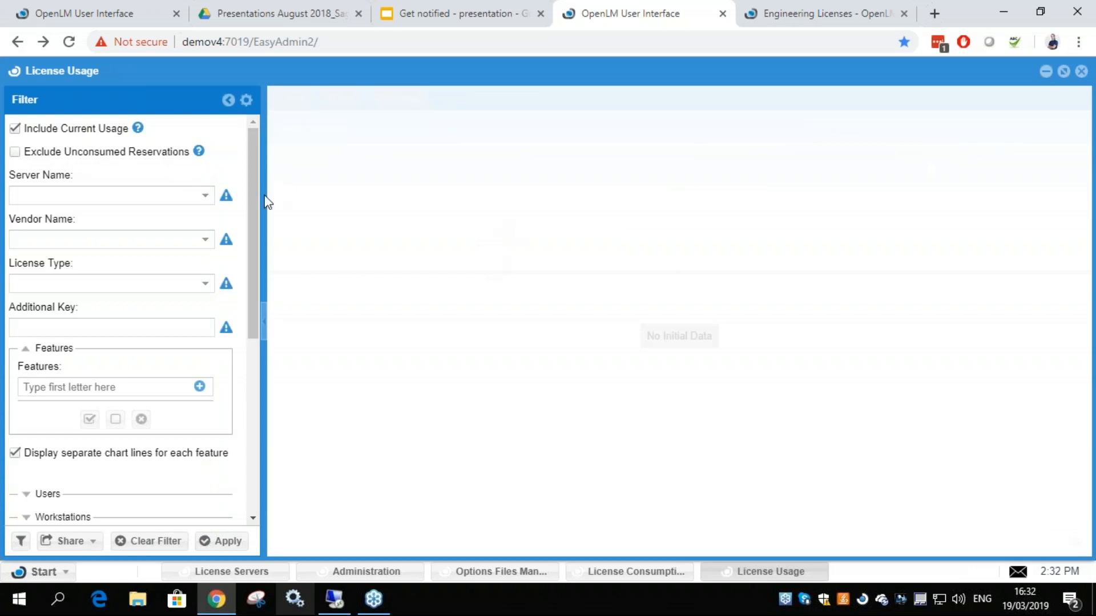
Open the OpenLM License details from the Administration window
{"action": "left_click", "coordinate": [33, 572]}
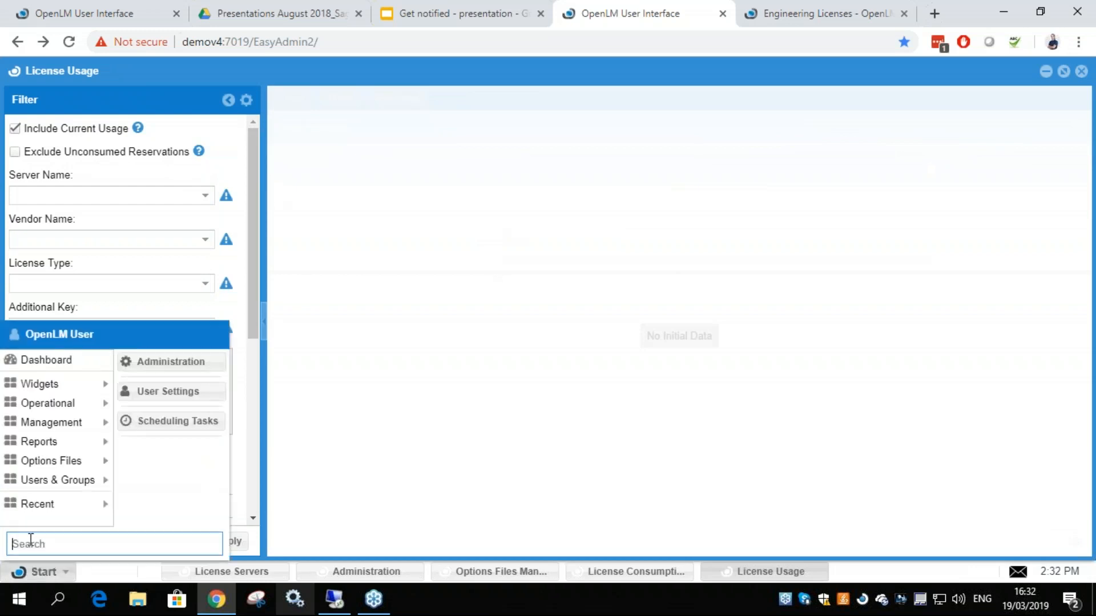
{"action": "left_click", "coordinate": [48, 468]}
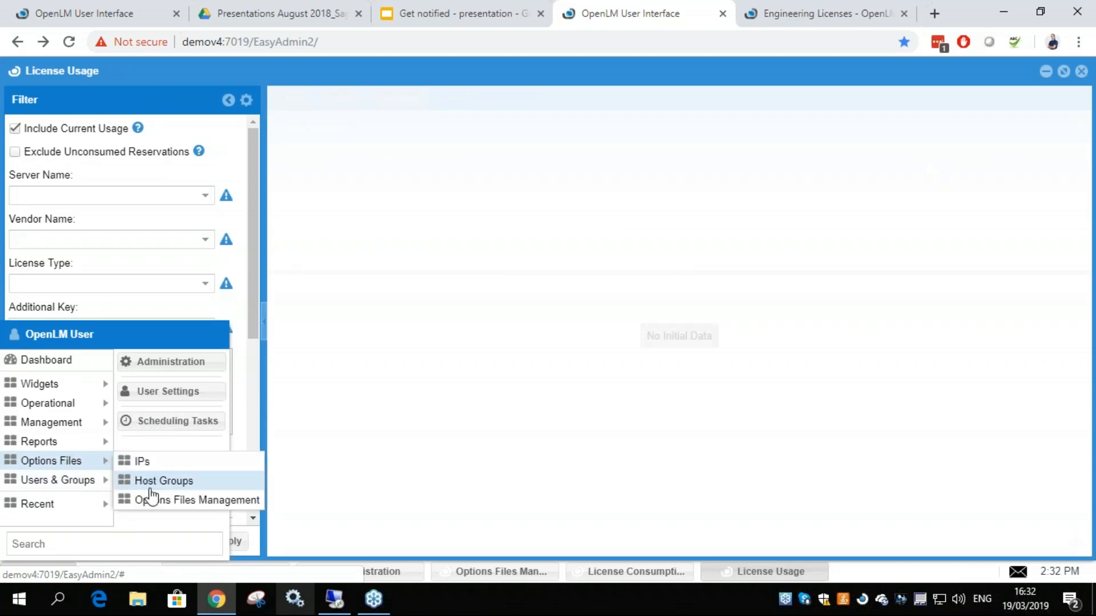
{"action": "mouse_move", "coordinate": [67, 465]}
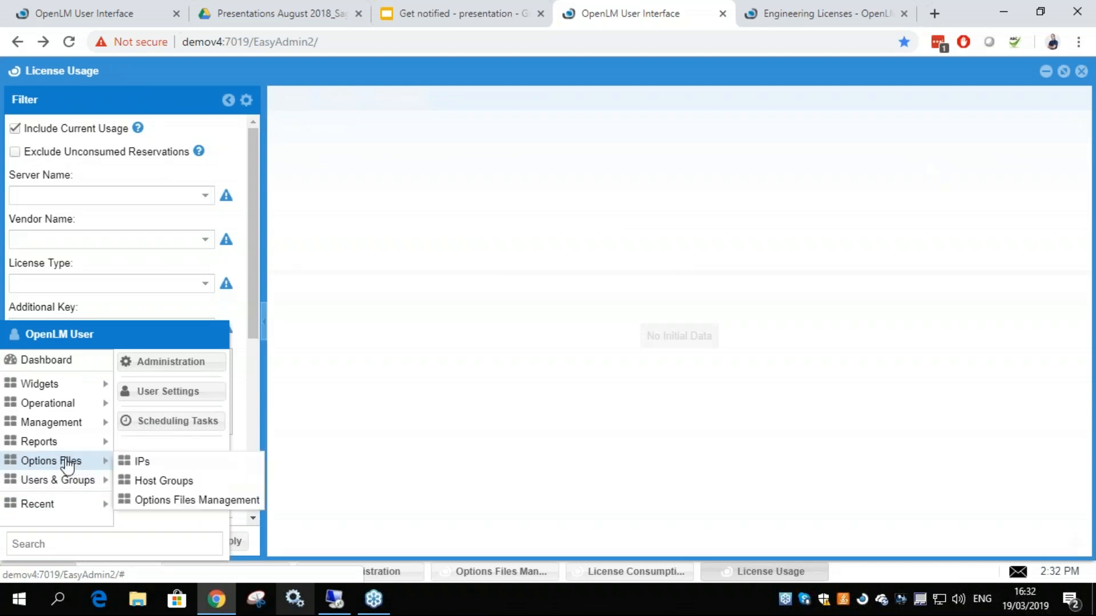
{"action": "left_click", "coordinate": [153, 363]}
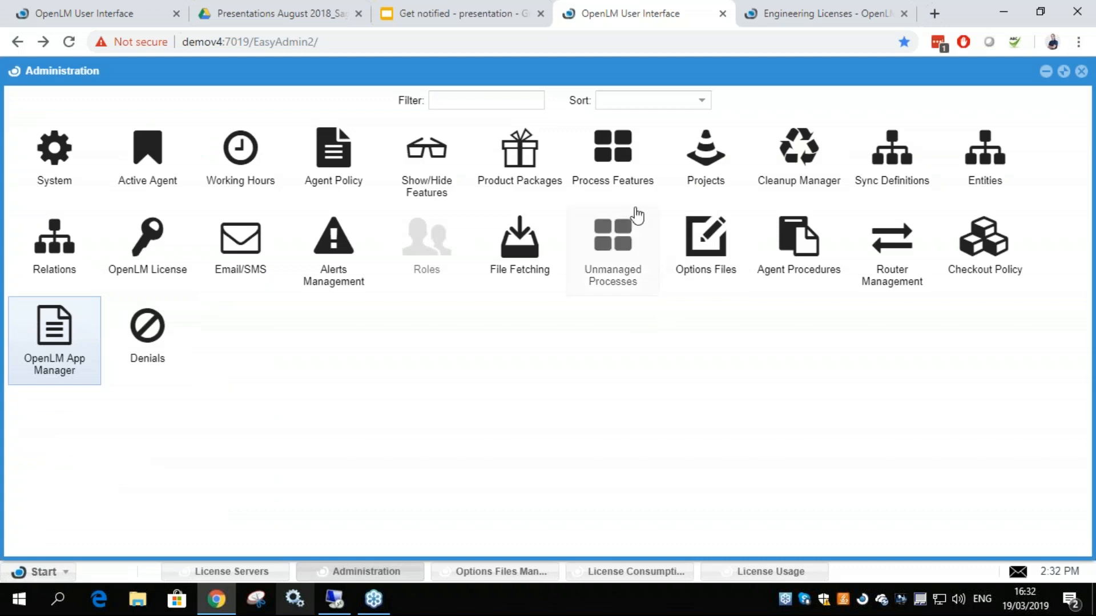
{"action": "left_click", "coordinate": [143, 268]}
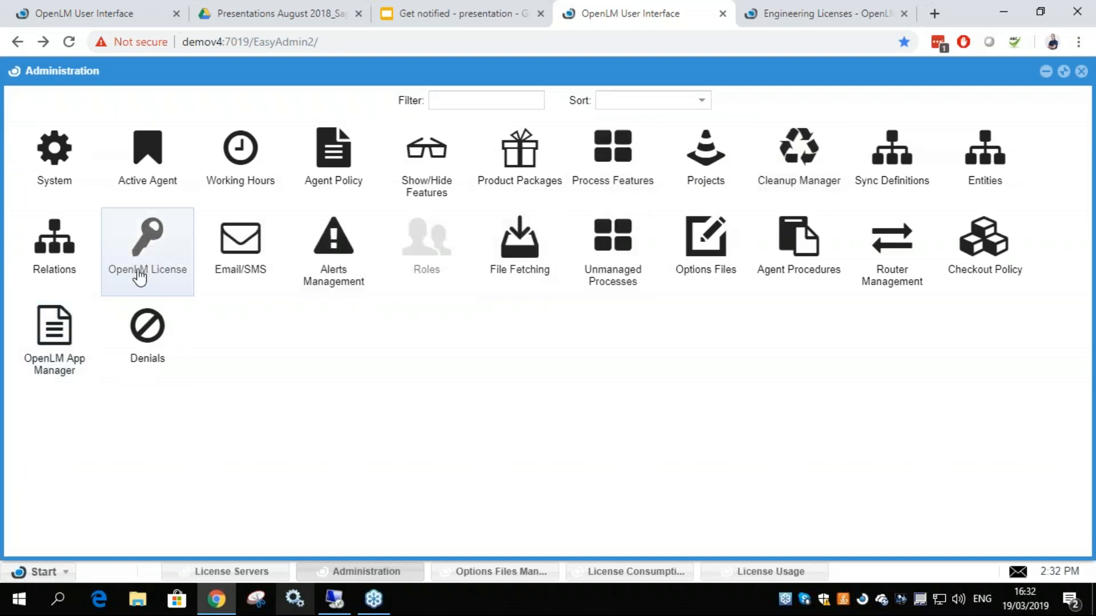
{"action": "left_click", "coordinate": [40, 573]}
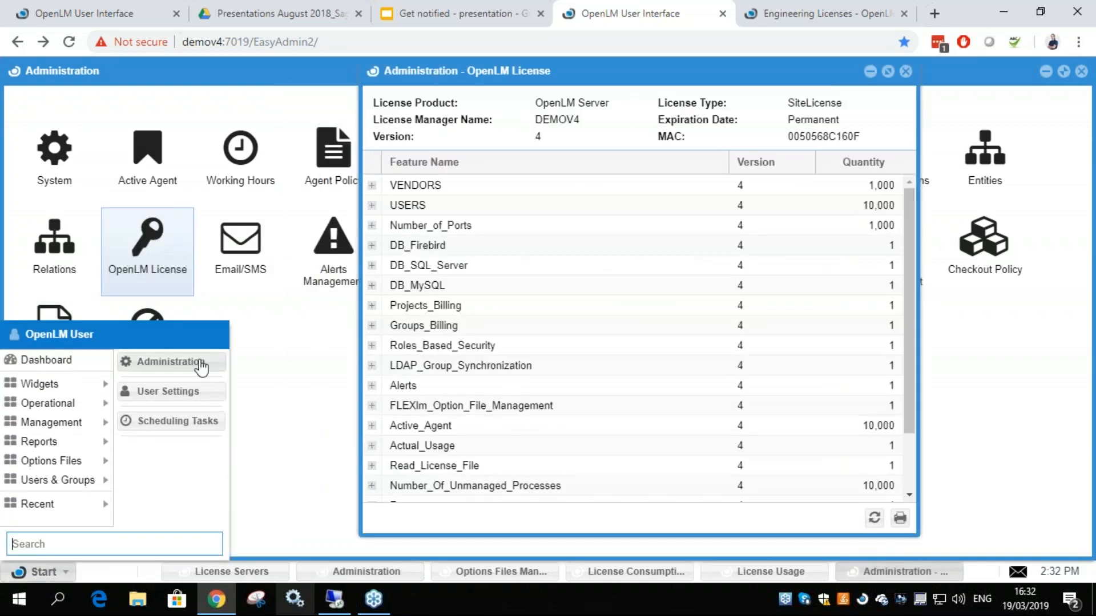
{"action": "left_click", "coordinate": [251, 334]}
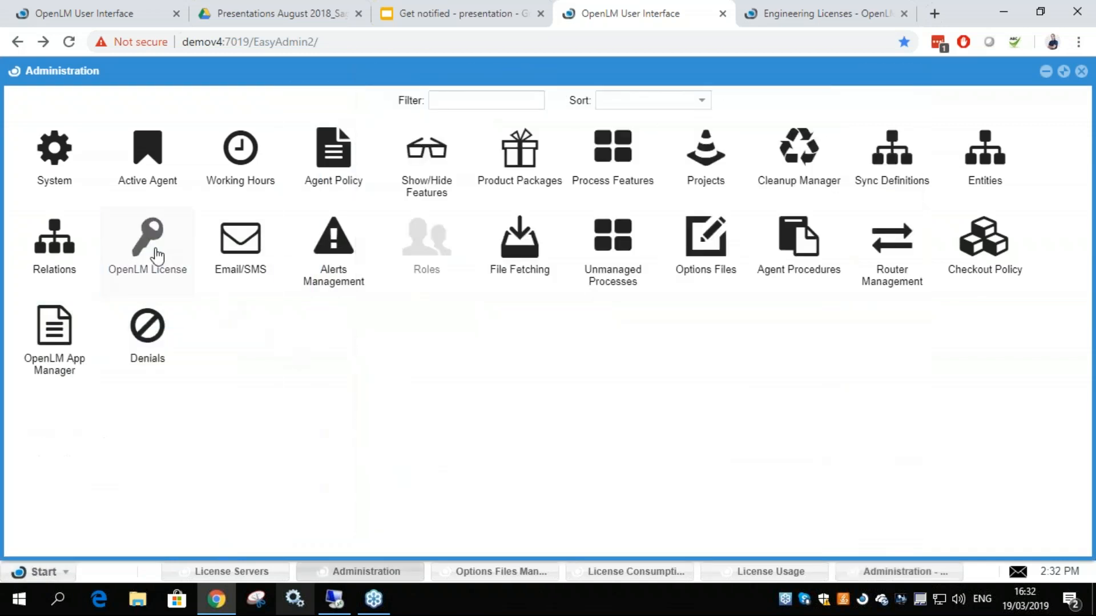
{"action": "left_click", "coordinate": [157, 255]}
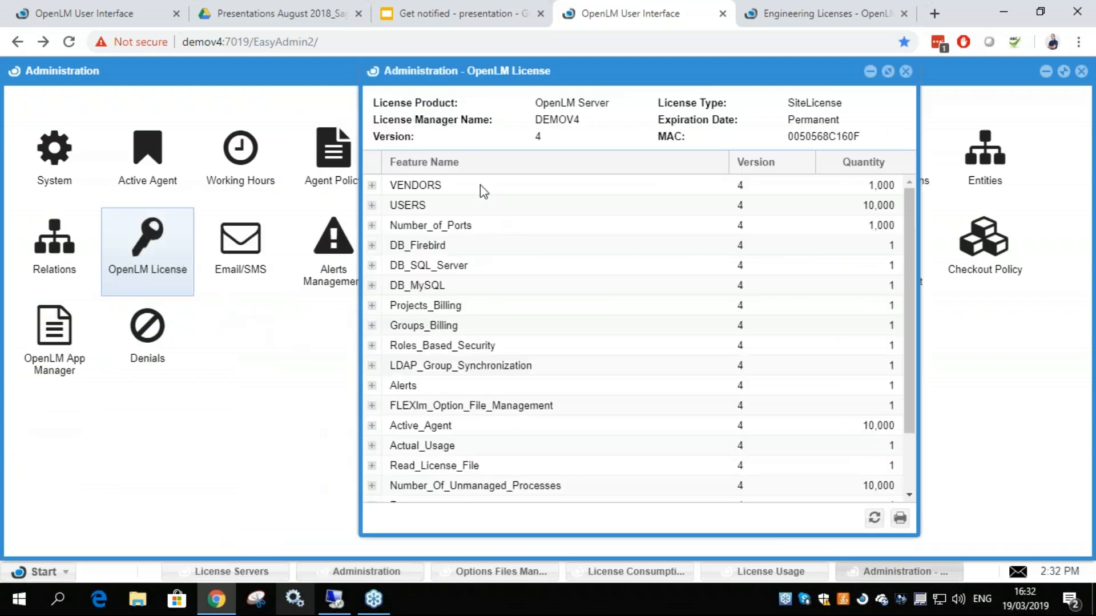
Examine the licensed feature list, expanding and collapsing the details of FLEXlm_Option_File_Management
{"action": "scroll", "coordinate": [478, 348], "scroll_direction": "down", "scroll_amount": 2}
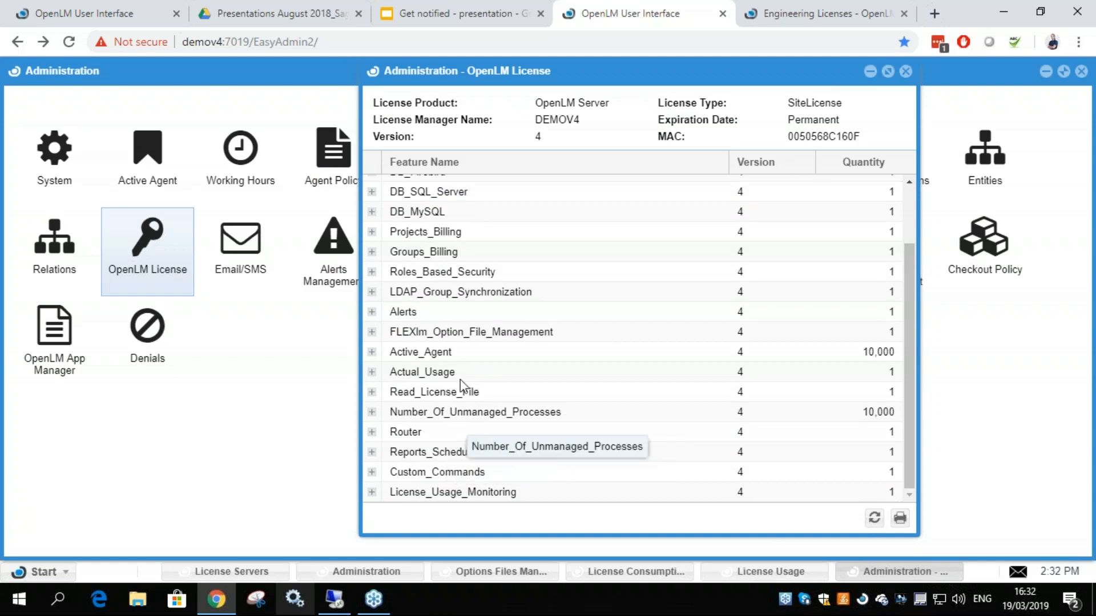
{"action": "left_click", "coordinate": [438, 337]}
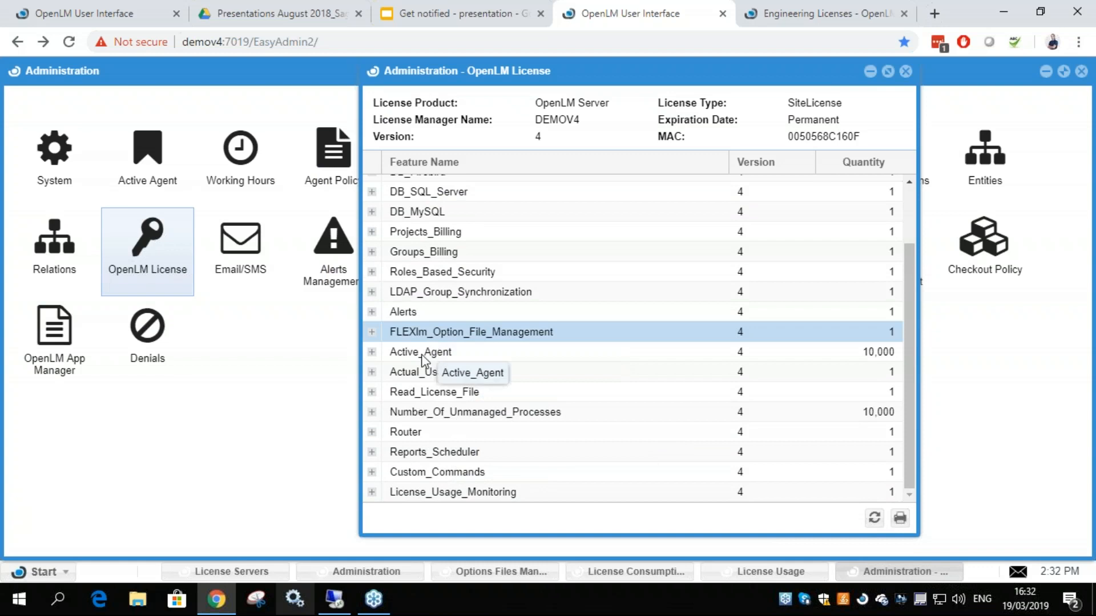
{"action": "left_click", "coordinate": [372, 333]}
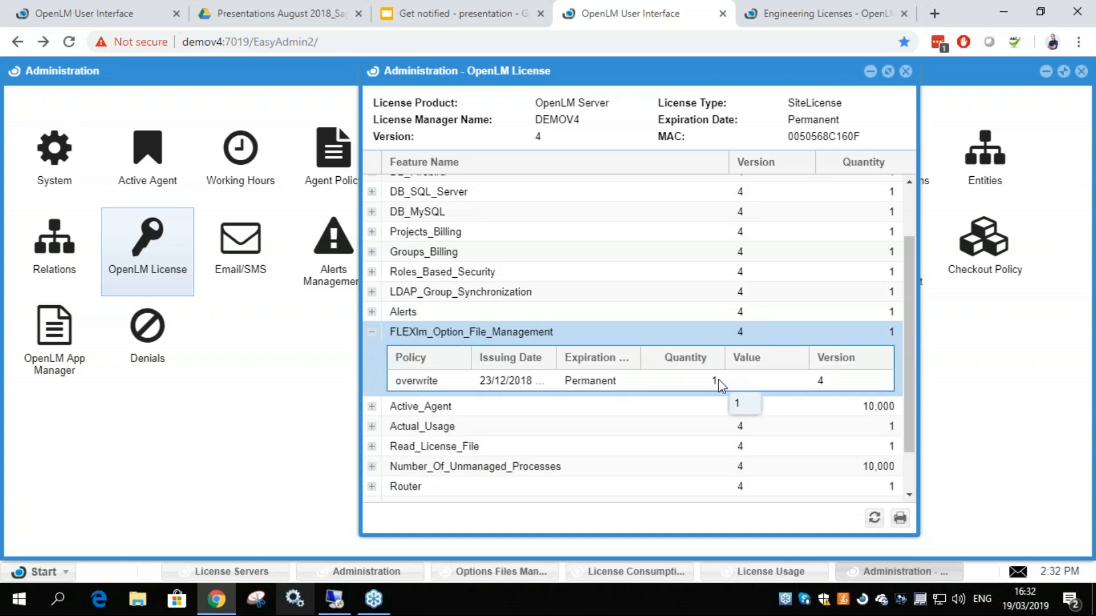
{"action": "left_click", "coordinate": [371, 332]}
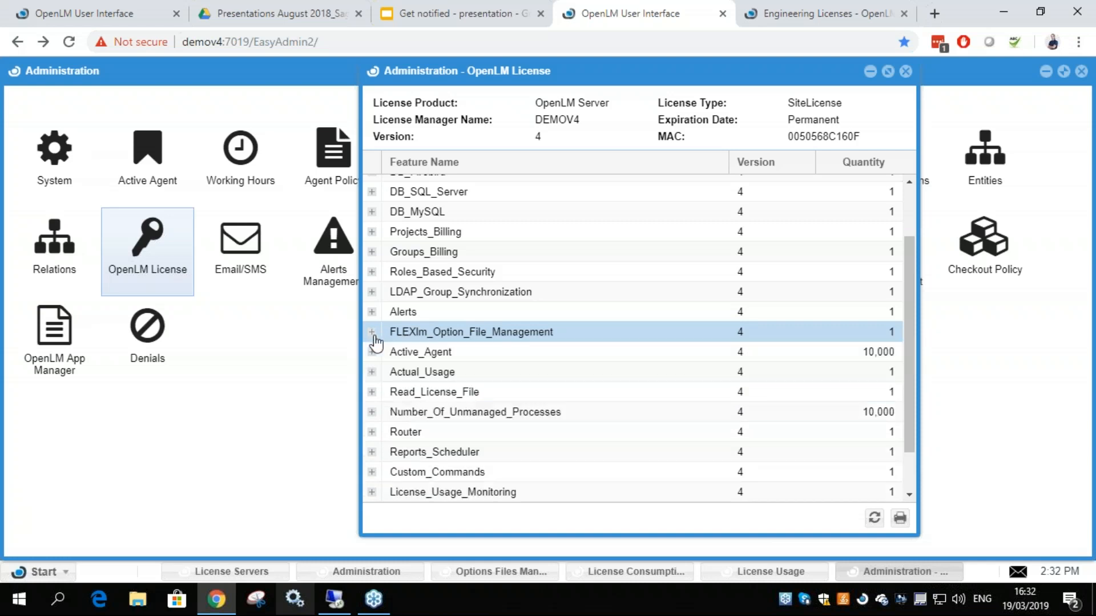
{"action": "scroll", "coordinate": [450, 382], "scroll_direction": "up", "scroll_amount": 2}
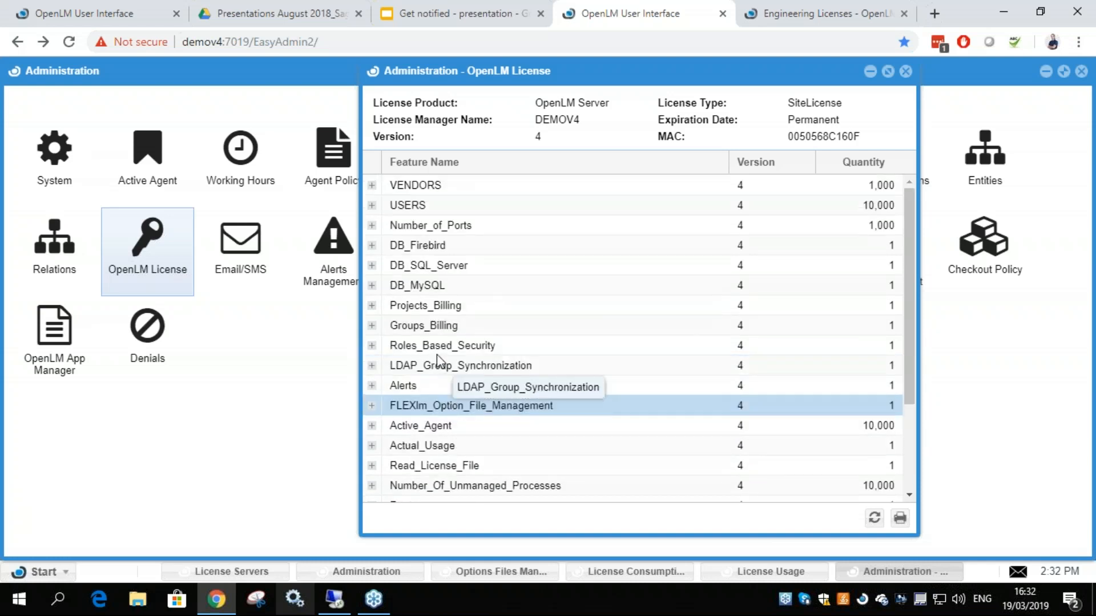
{"action": "scroll", "coordinate": [435, 365], "scroll_direction": "down", "scroll_amount": 4}
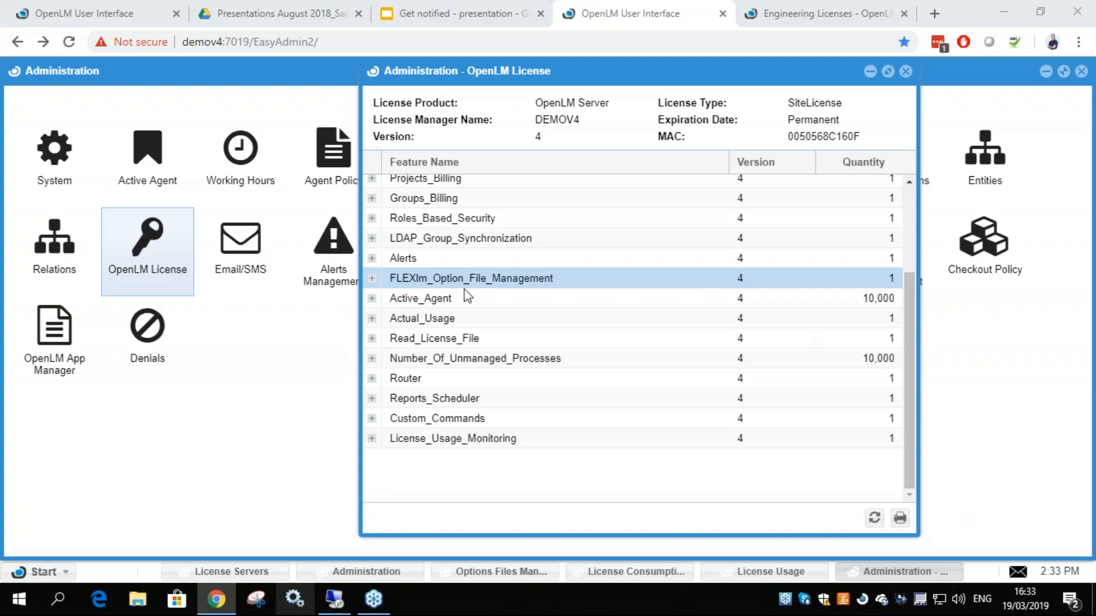
Open Alerts Management, inspect the server selection of rule a's "License servers not responding" condition, and cancel without changes
{"action": "left_click", "coordinate": [330, 243]}
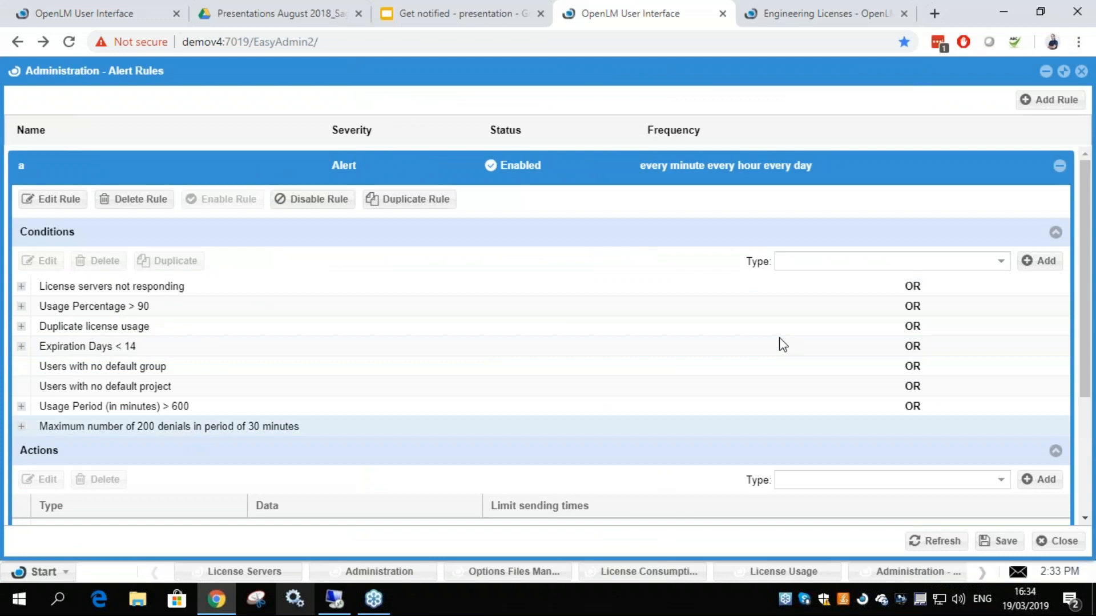
{"action": "double_click", "coordinate": [913, 287]}
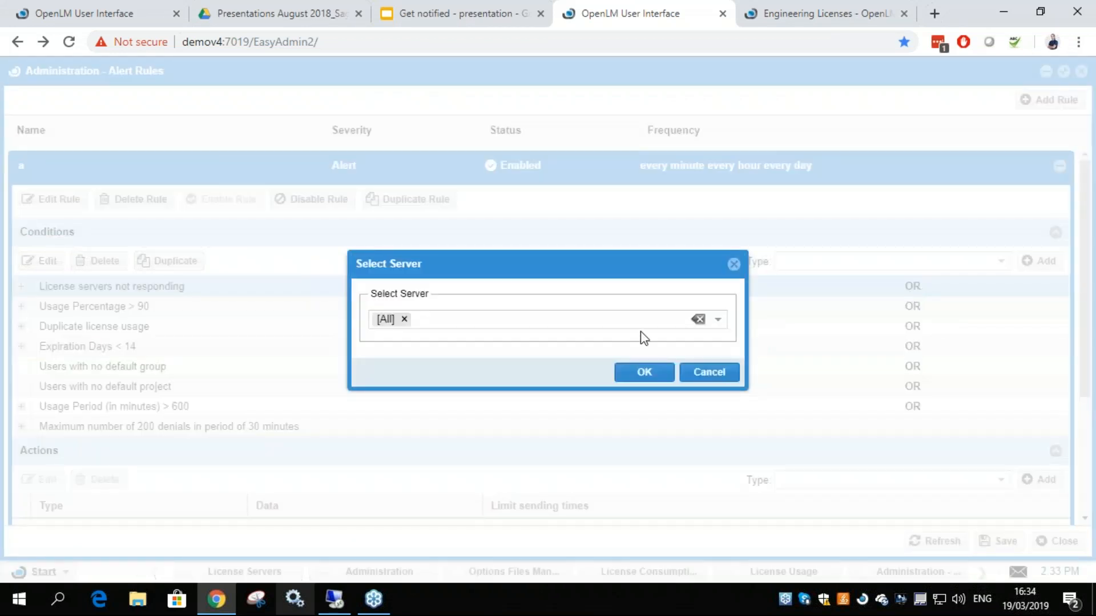
{"action": "left_click", "coordinate": [714, 370]}
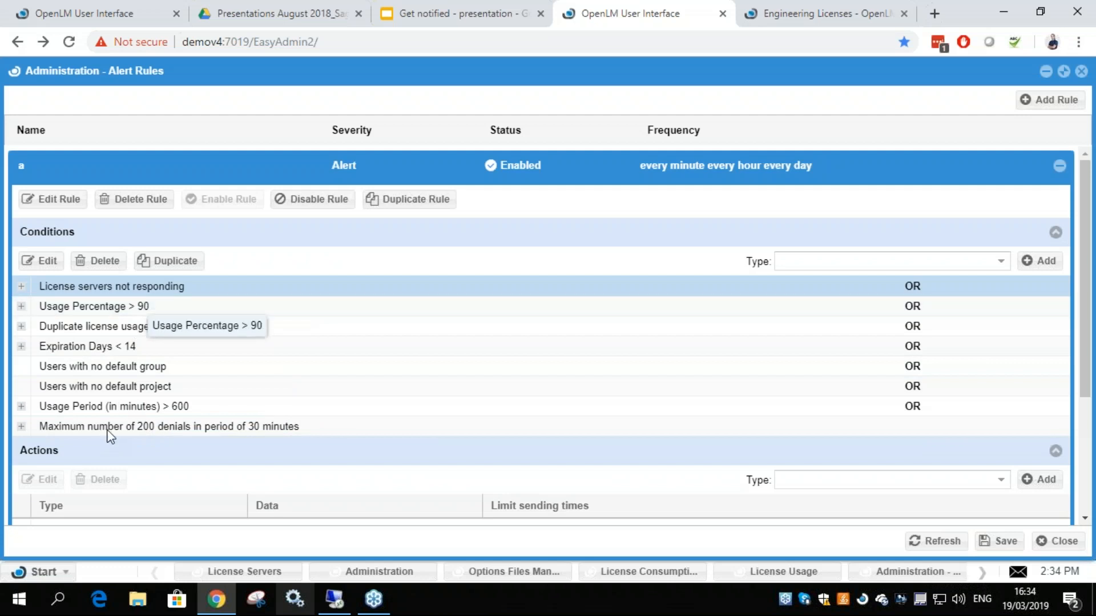
Review the conditions and actions defined for alert rule a
{"action": "scroll", "coordinate": [115, 433], "scroll_direction": "down", "scroll_amount": 3}
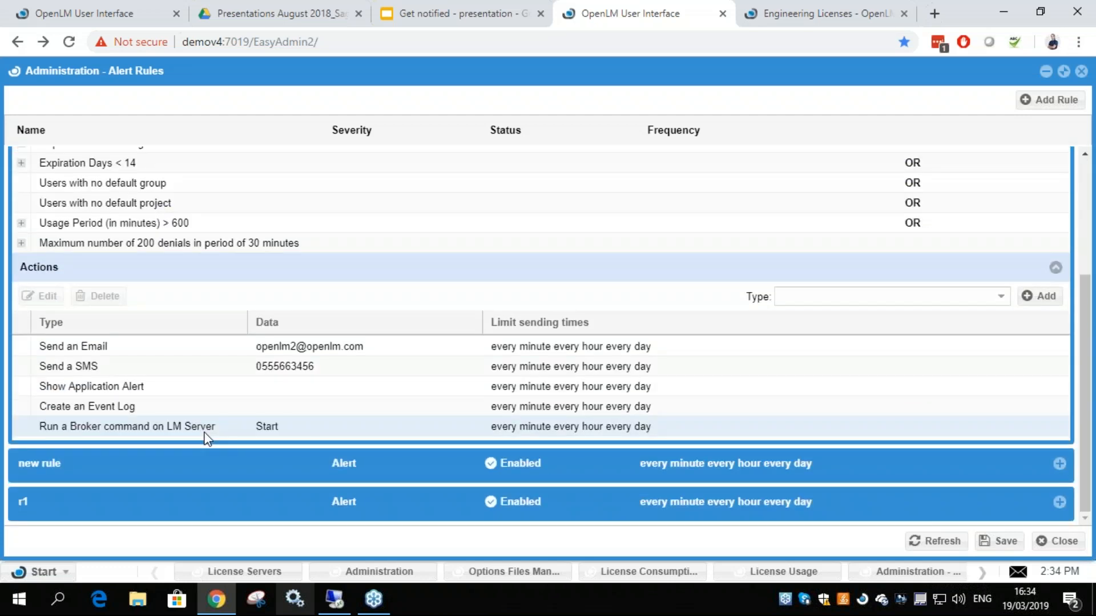
{"action": "scroll", "coordinate": [157, 255], "scroll_direction": "up", "scroll_amount": 1}
{"action": "scroll", "coordinate": [146, 282], "scroll_direction": "down", "scroll_amount": 1}
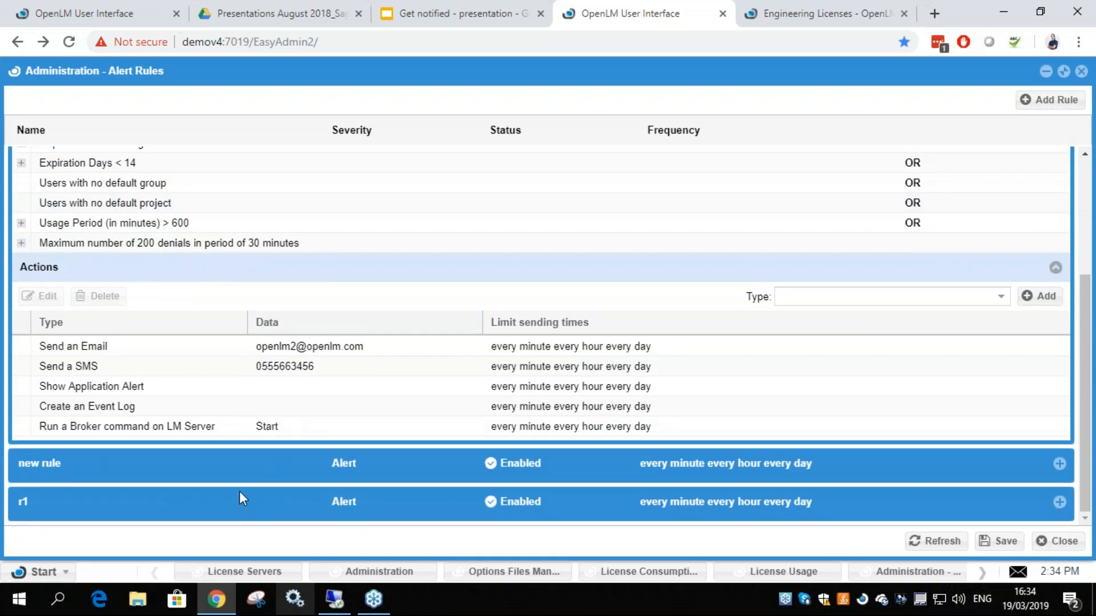
{"action": "scroll", "coordinate": [242, 290], "scroll_direction": "up", "scroll_amount": 3}
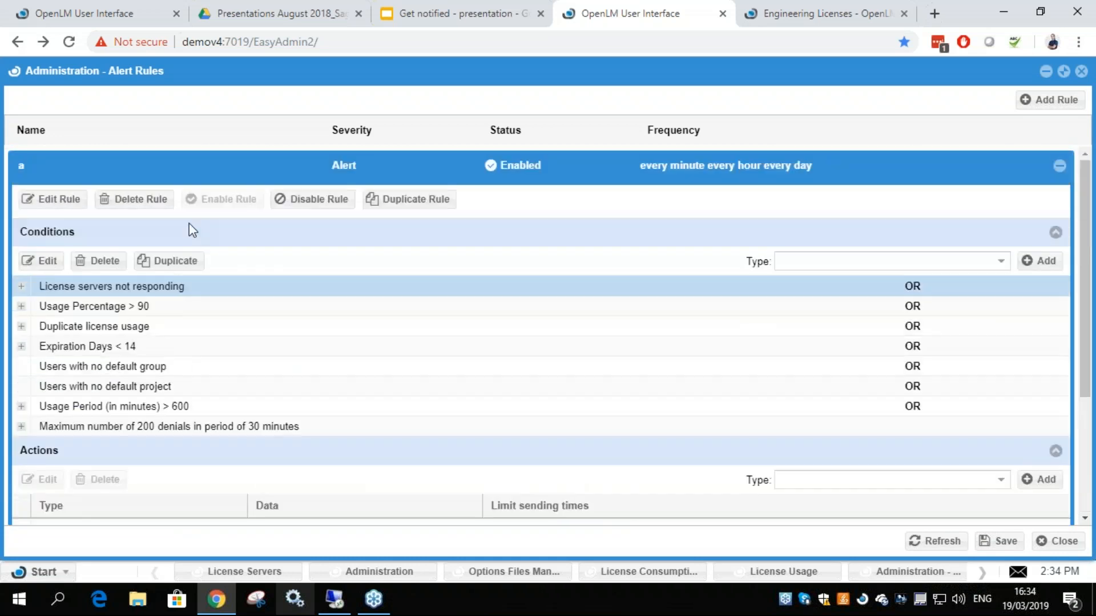
{"action": "scroll", "coordinate": [140, 371], "scroll_direction": "down", "scroll_amount": 3}
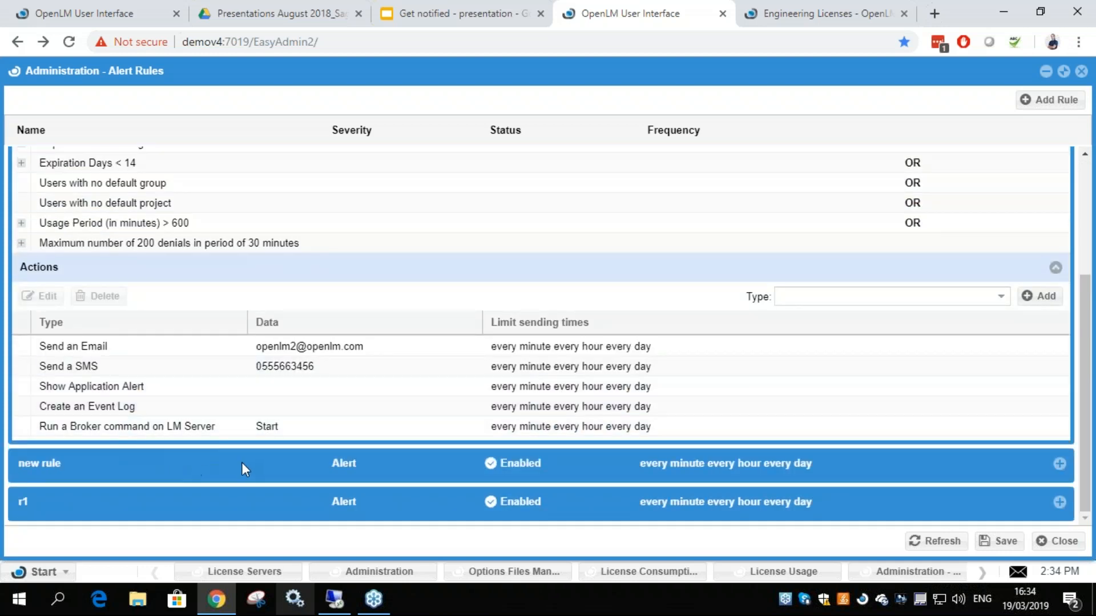
Expand the alert rule named new rule, then expand rule a again to show its conditions
{"action": "left_click", "coordinate": [1059, 464]}
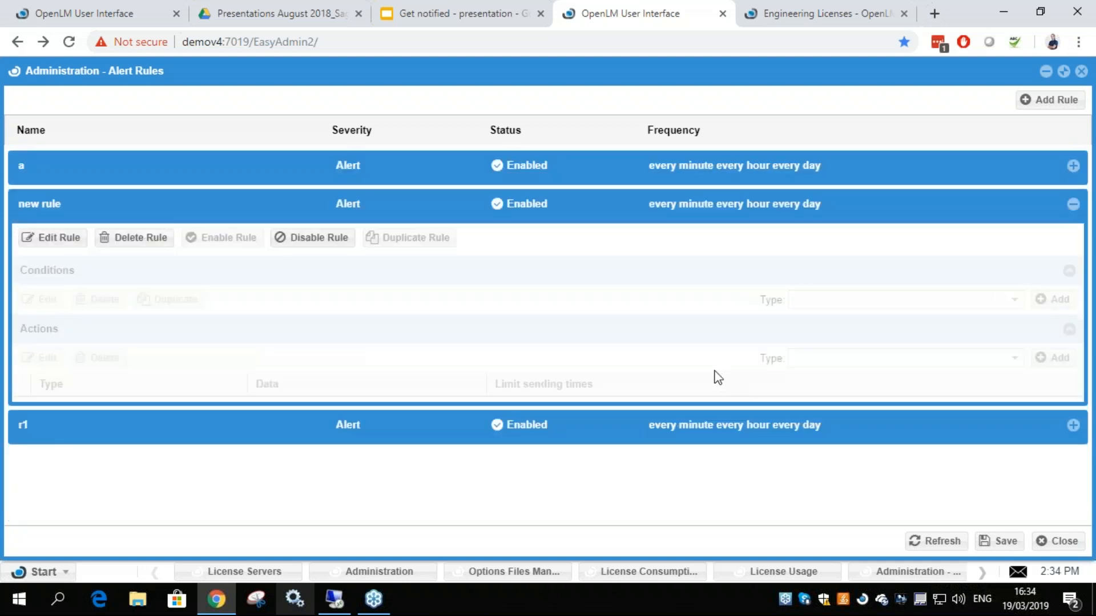
{"action": "left_click", "coordinate": [120, 170]}
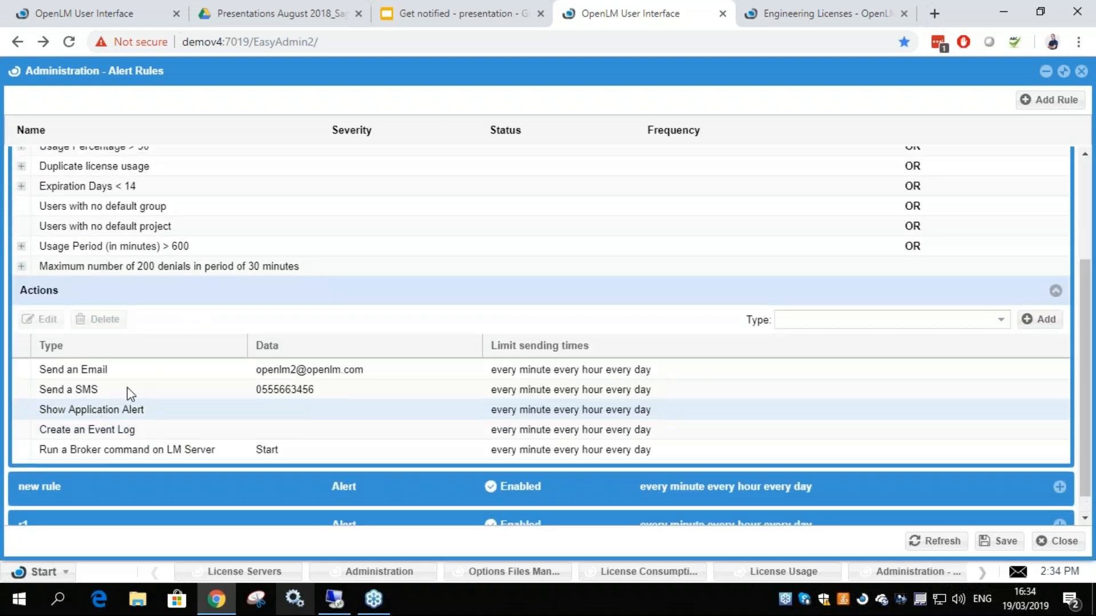
{"action": "scroll", "coordinate": [148, 393], "scroll_direction": "up", "scroll_amount": 3}
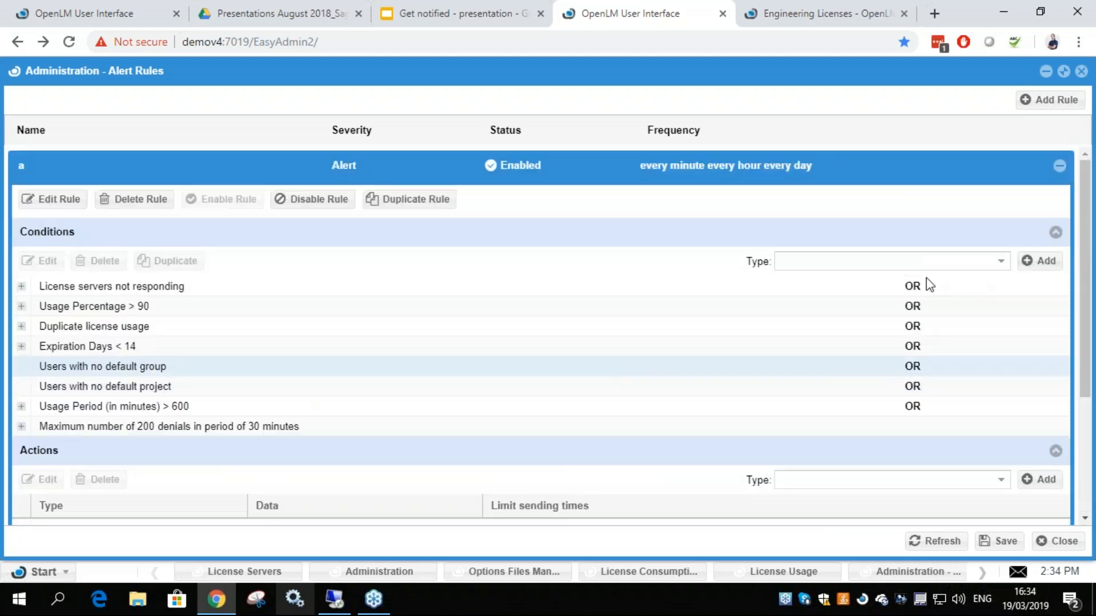